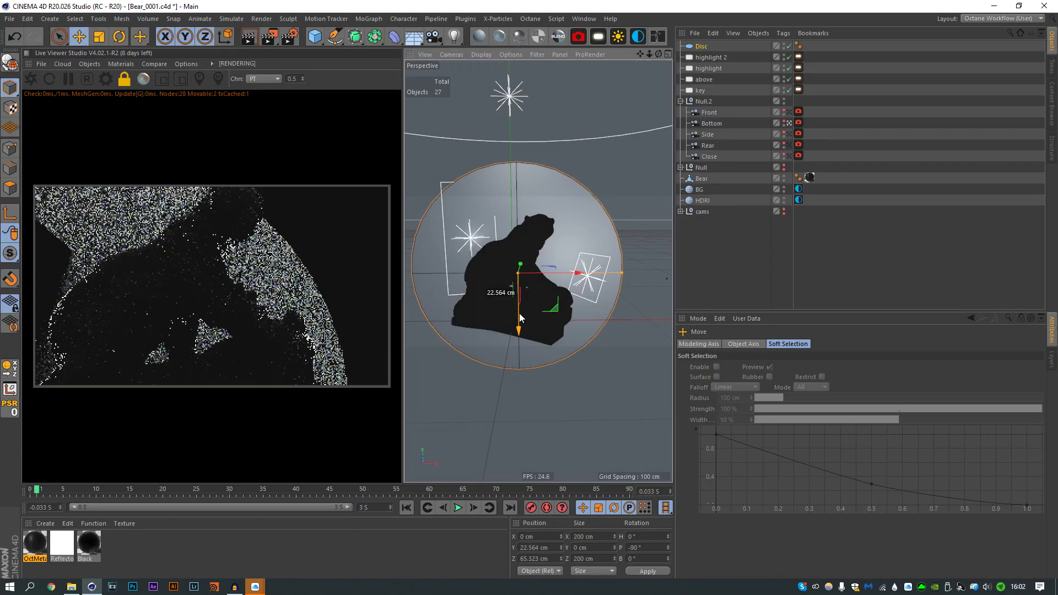
- Add an Octane object tag to the Disc and show the Rear camera's view with its Octane camera settings
right_click(710, 50)
left_click(820, 45)
left_click(788, 146)
left_click(797, 144)
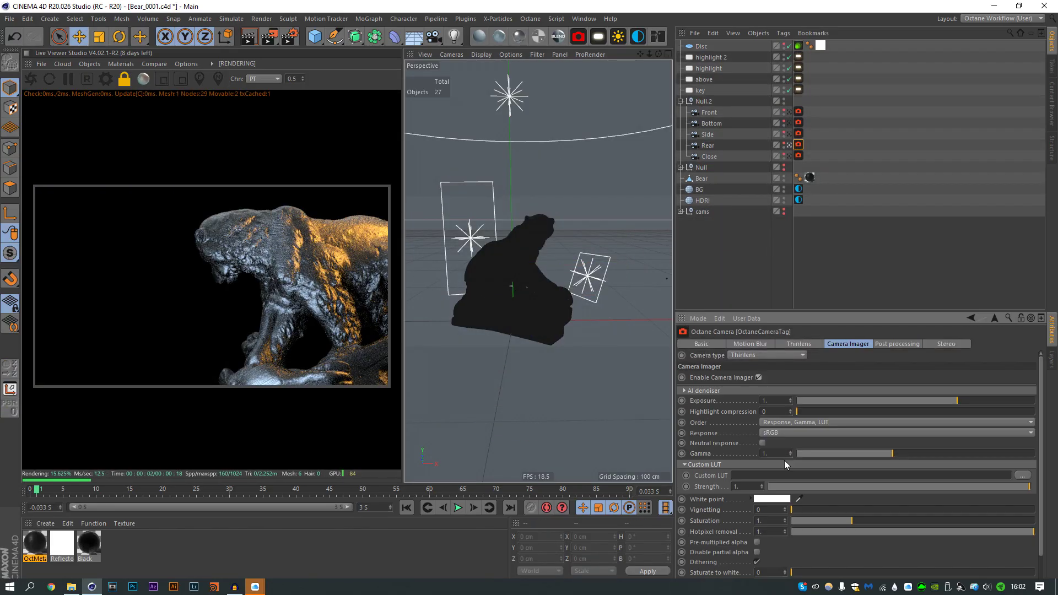
- Load a custom LUT in the Rear camera's imager settings and lower the gamma
left_click(1025, 474)
left_click_drag(892, 453, 850, 455)
left_click(771, 250)
- Reposition the Disc near the bear and open the Reflector material's settings
left_click(701, 46)
left_click_drag(497, 362, 498, 363)
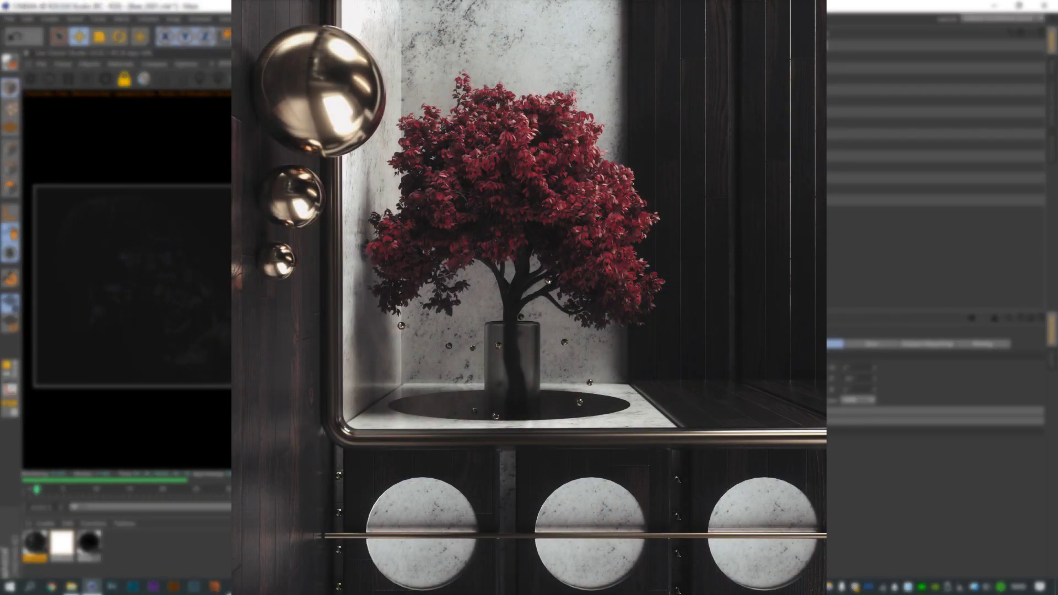
left_click(61, 542)
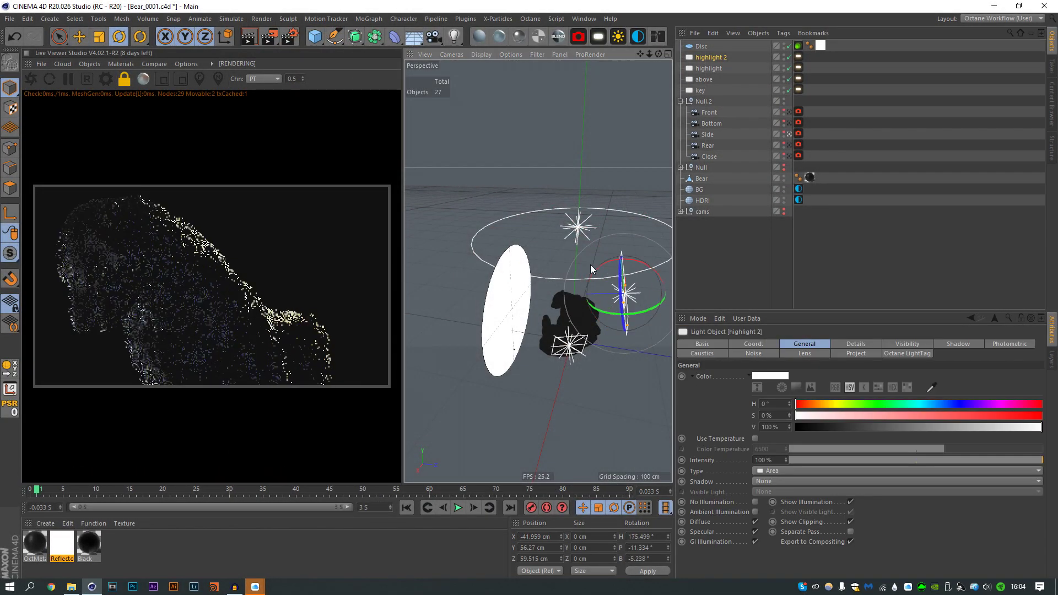
key("e")
- Raise the bloom power in the Side camera's Octane post processing settings
left_click(798, 134)
left_click_drag(788, 389, 993, 395)
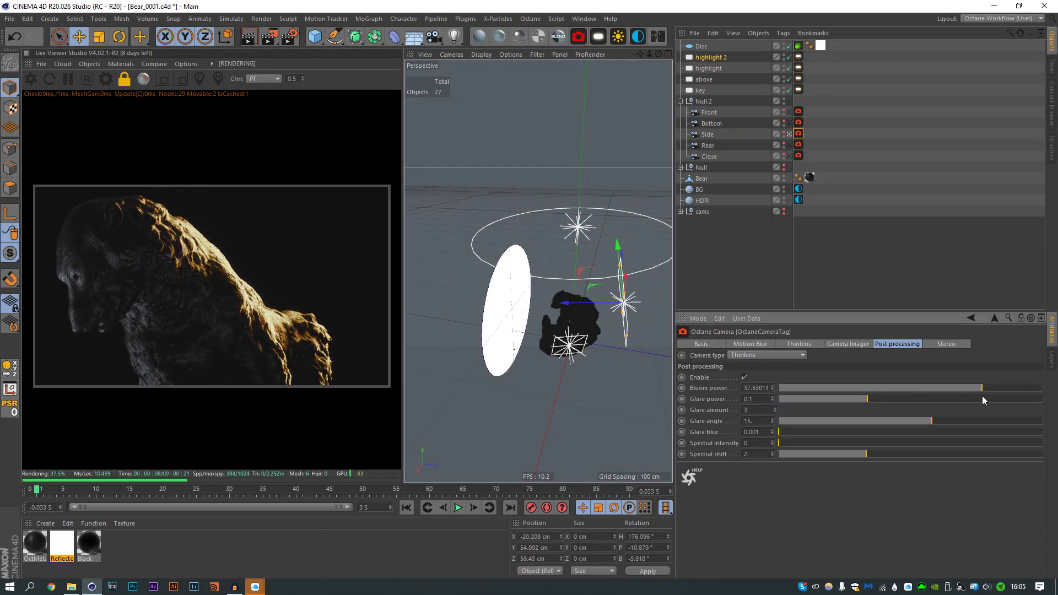
left_click(733, 259)
- Compare the render through the Front camera with the Disc switched off and on
left_click(789, 112)
left_click(789, 46)
left_click(789, 46)
left_click(789, 47)
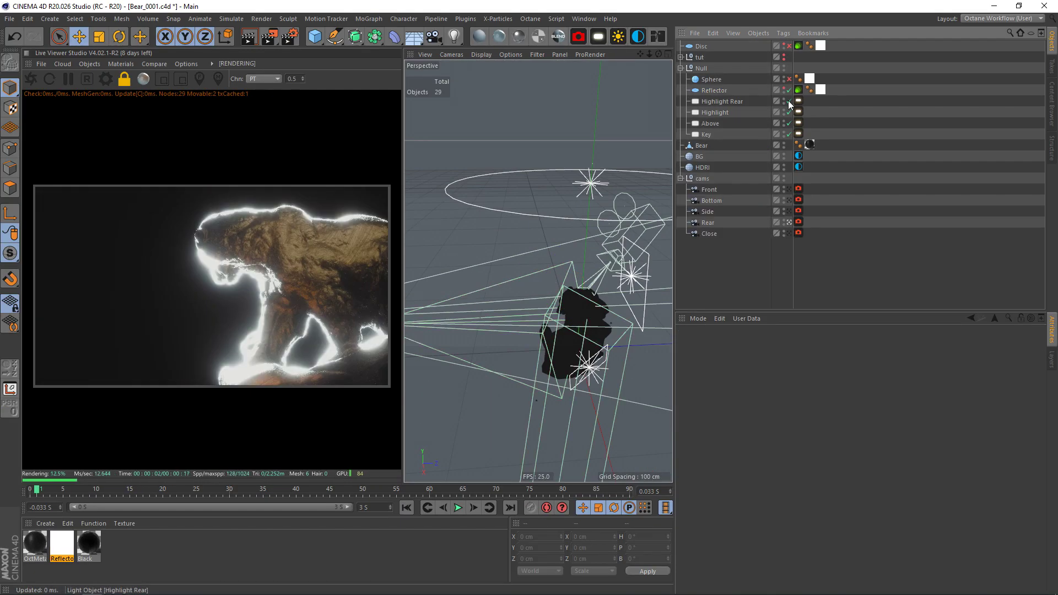
- Disable the Reflector and lower the Front camera's bloom power to about 16.9
left_click(789, 101)
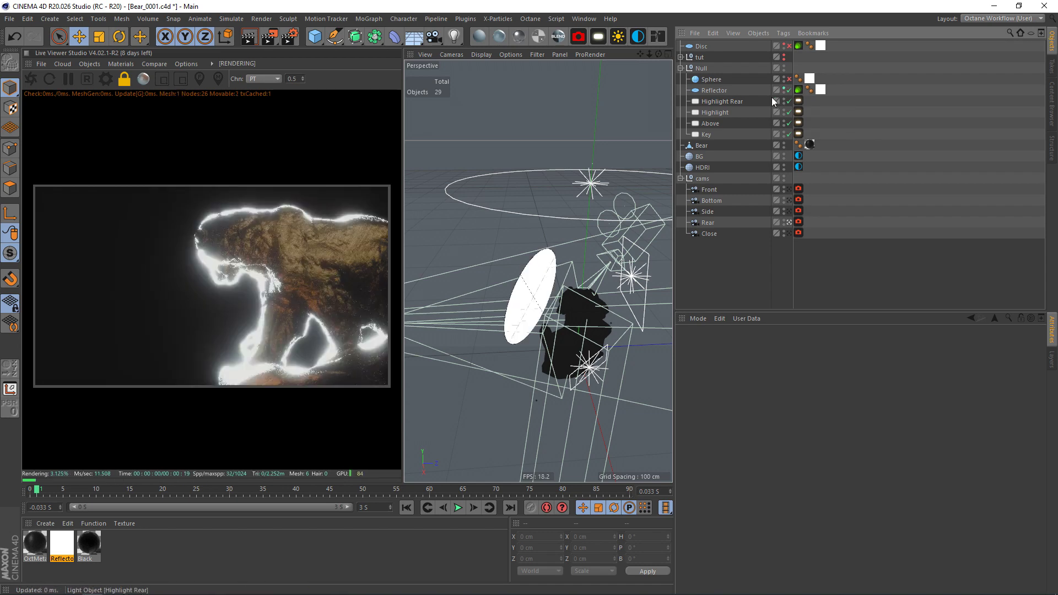
left_click(789, 91)
left_click(789, 190)
left_click(798, 189)
left_click(897, 344)
left_click_drag(992, 388, 959, 388)
left_click(799, 189)
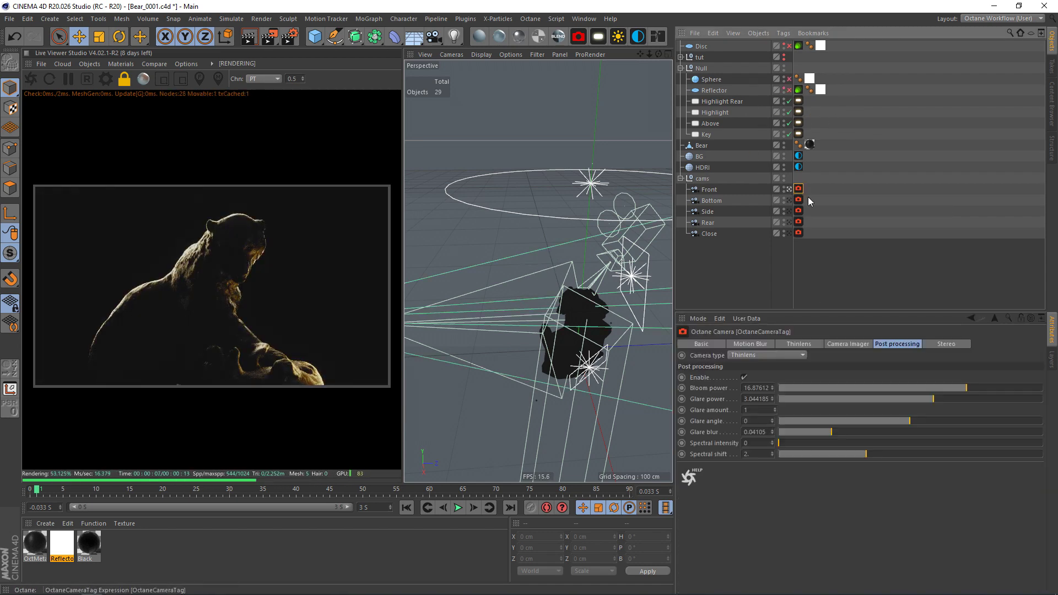
- Examine the render through the Bottom, Side and Front cameras, check their imager settings, and toggle the Sphere
left_click(789, 200)
left_click(789, 211)
left_click(798, 210)
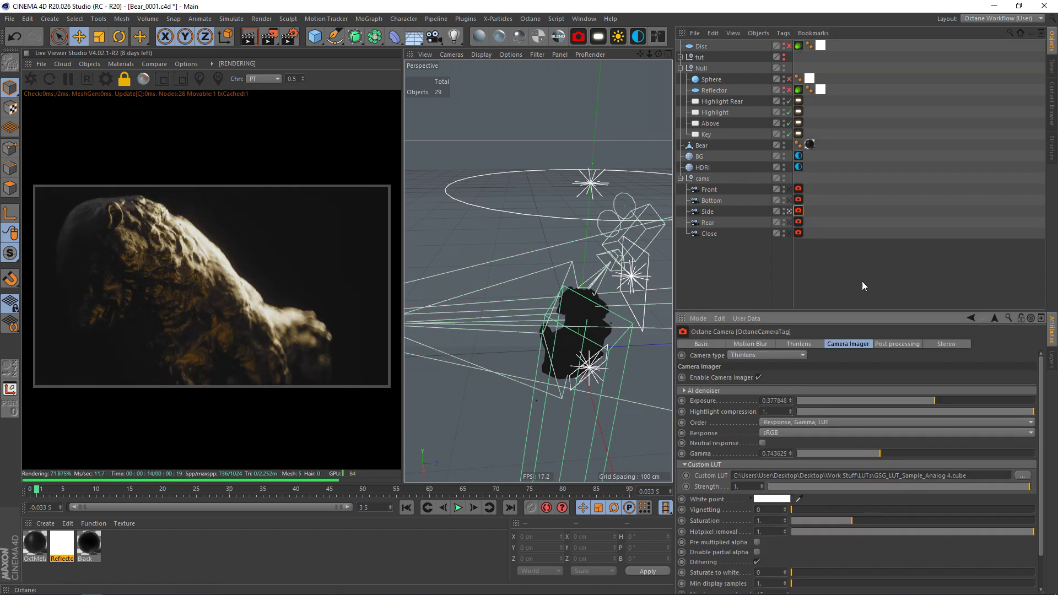
left_click(789, 189)
left_click(798, 188)
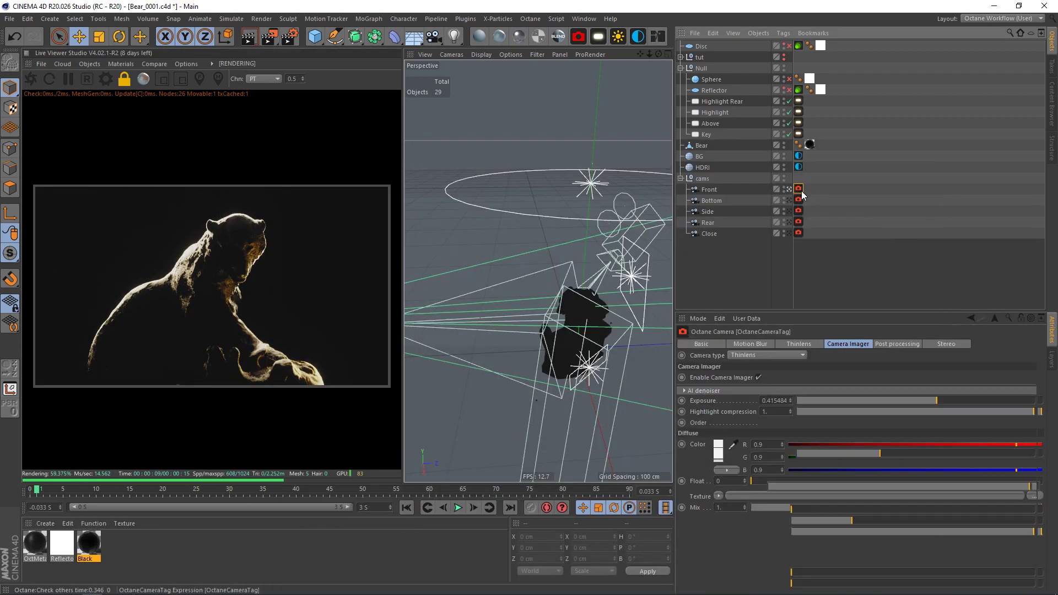
left_click(789, 78)
left_click(940, 263)
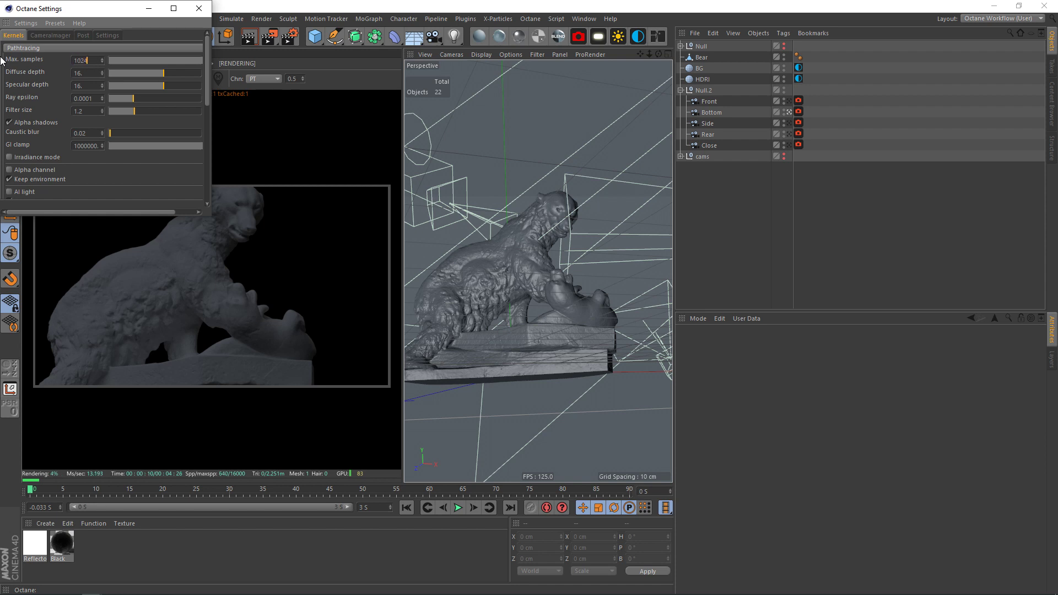
- Set the pathtracing kernel to 1024 max samples, diffuse and specular depth 8, and GI clamp 10
key("Tab")
type("8")
key("Tab")
type("8")
key("Tab")
key("Tab")
key("Tab")
key("Tab")
key("Tab")
type("10")
key("Tab")
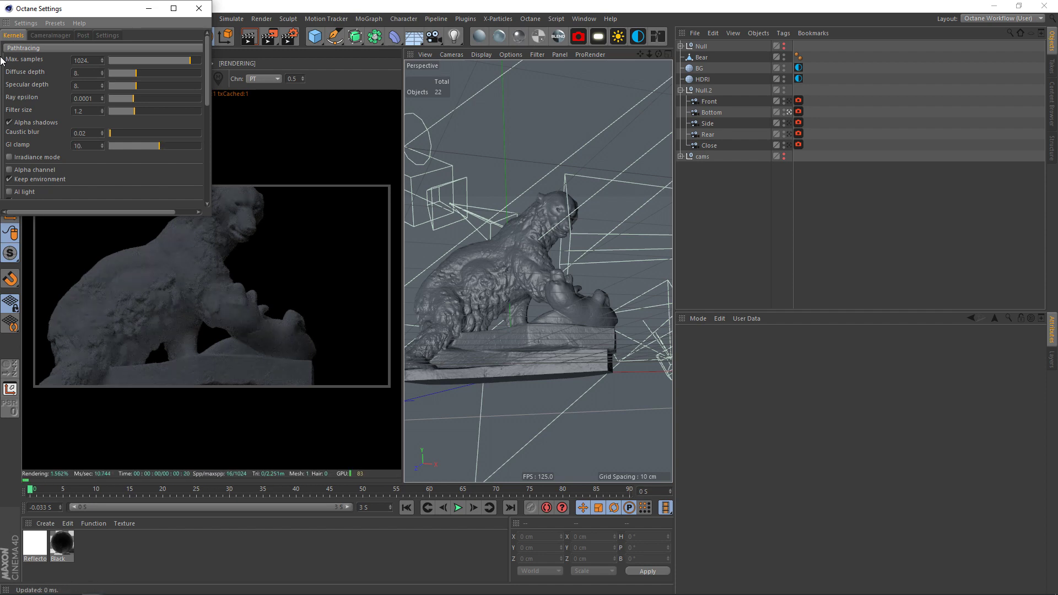
left_click(199, 8)
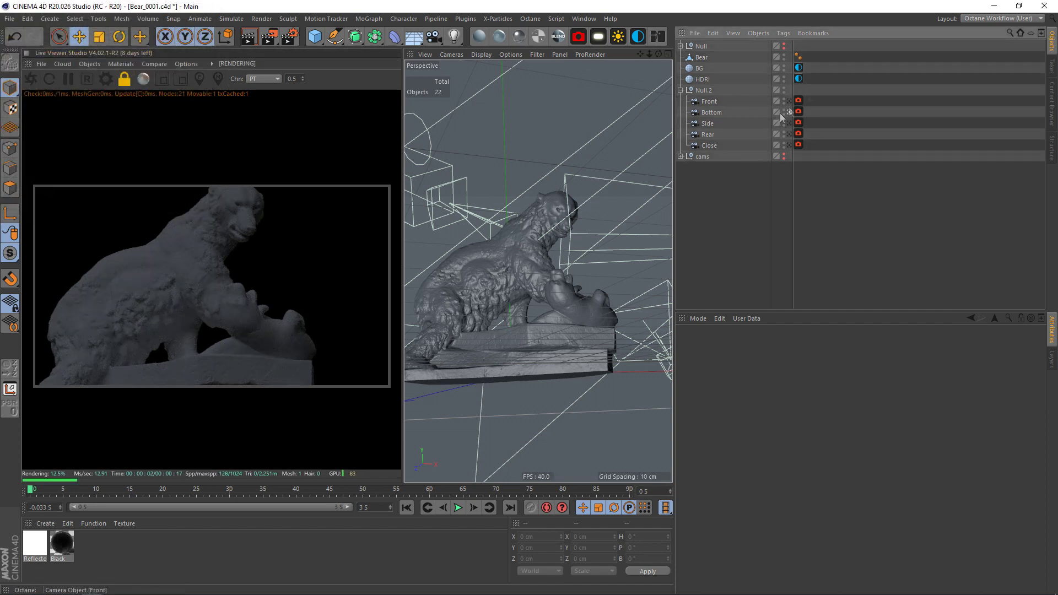
- Review the HDRI environment's texture and power and the BG environment's type setting
left_click(799, 78)
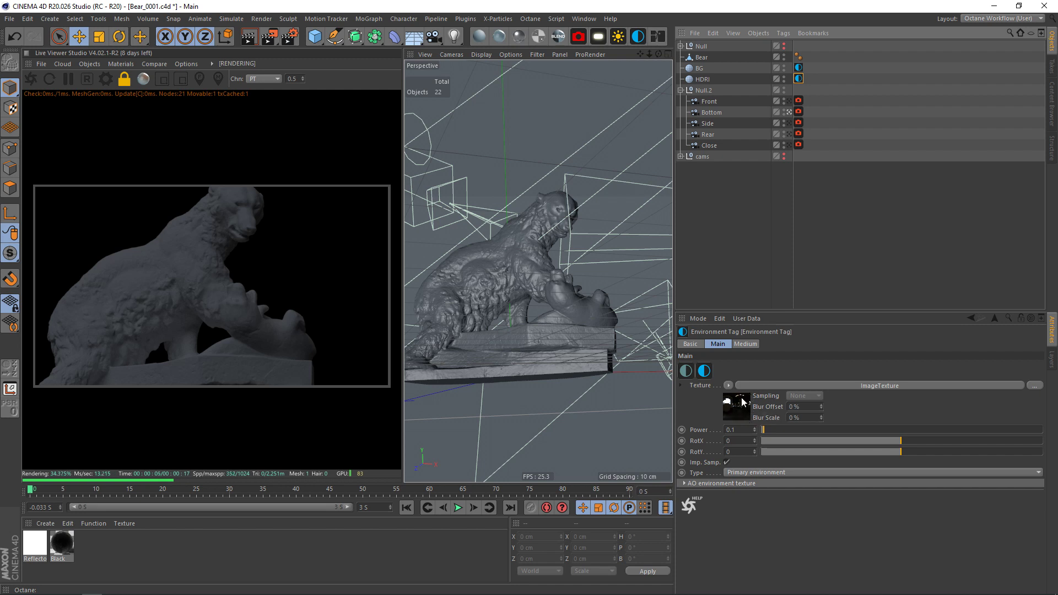
left_click(798, 67)
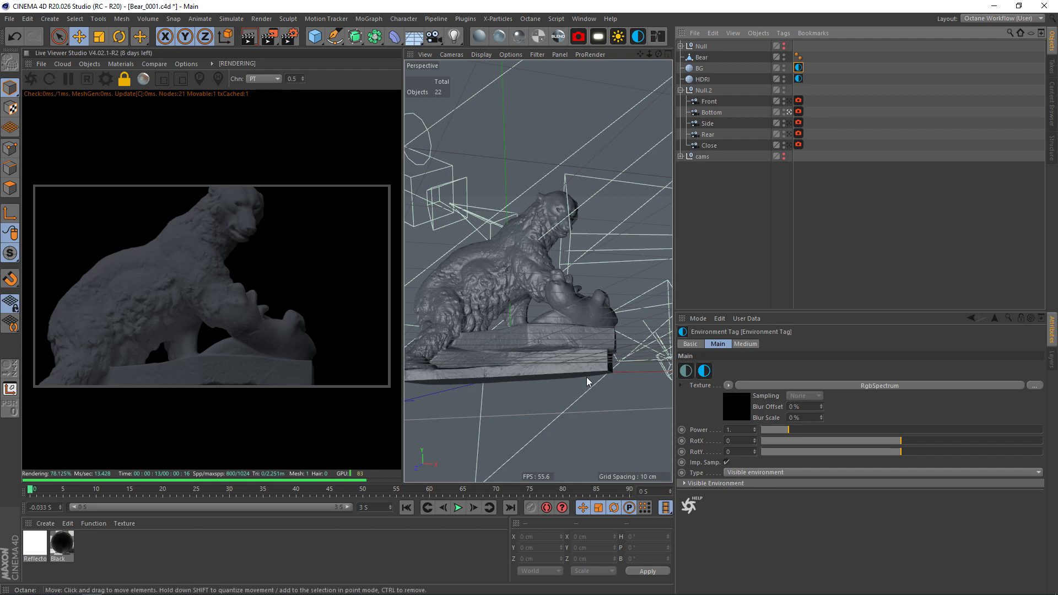
left_click(750, 472)
left_click(735, 474)
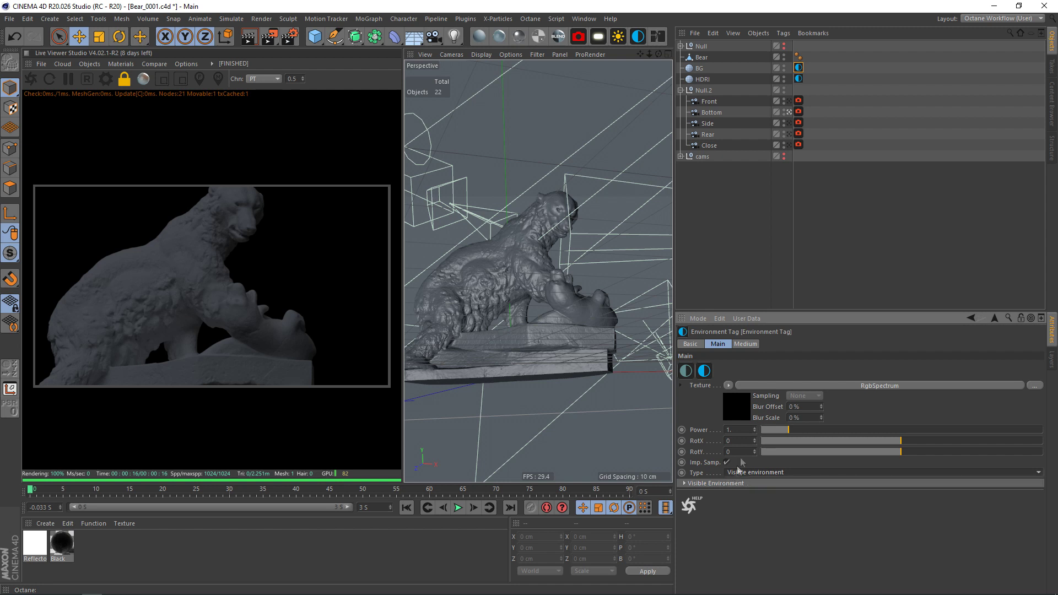
left_click(845, 255)
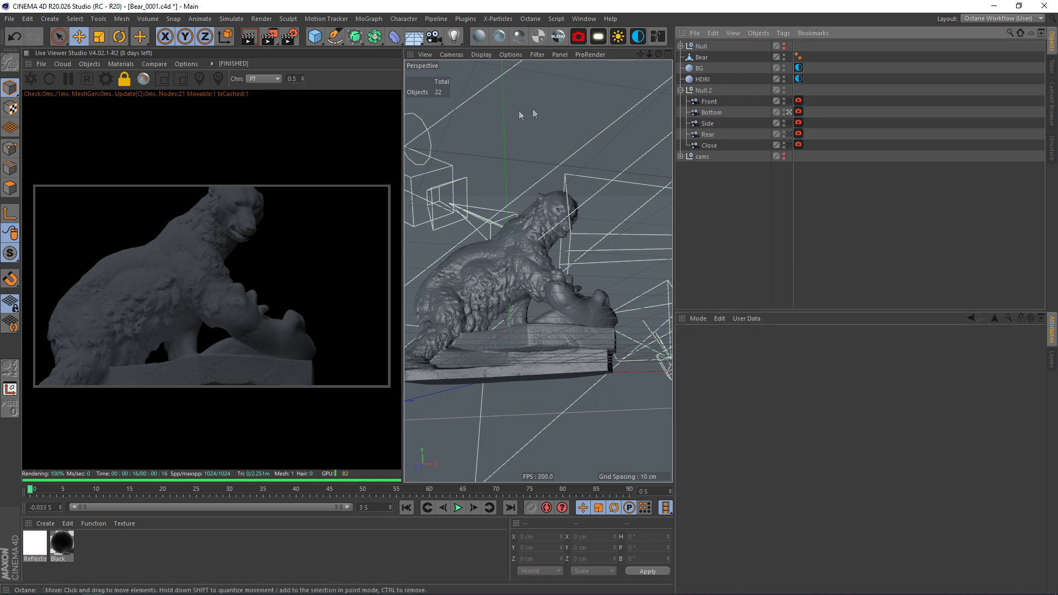
- Switch the second viewport to the top view and check it in the four-view layout
left_click(669, 54)
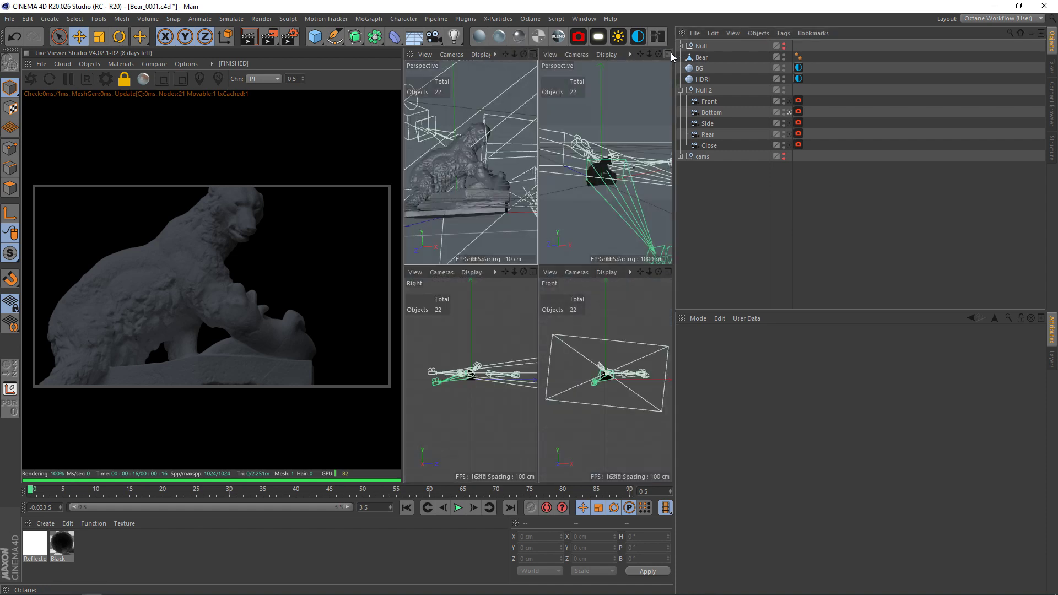
left_click(668, 54)
left_click(452, 55)
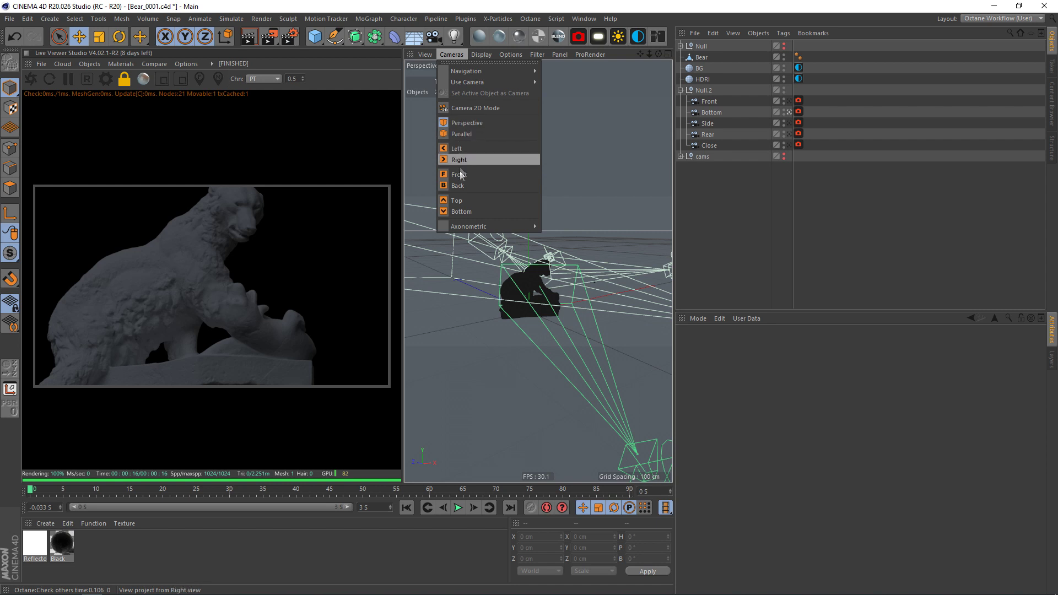
left_click(456, 200)
left_click(668, 54)
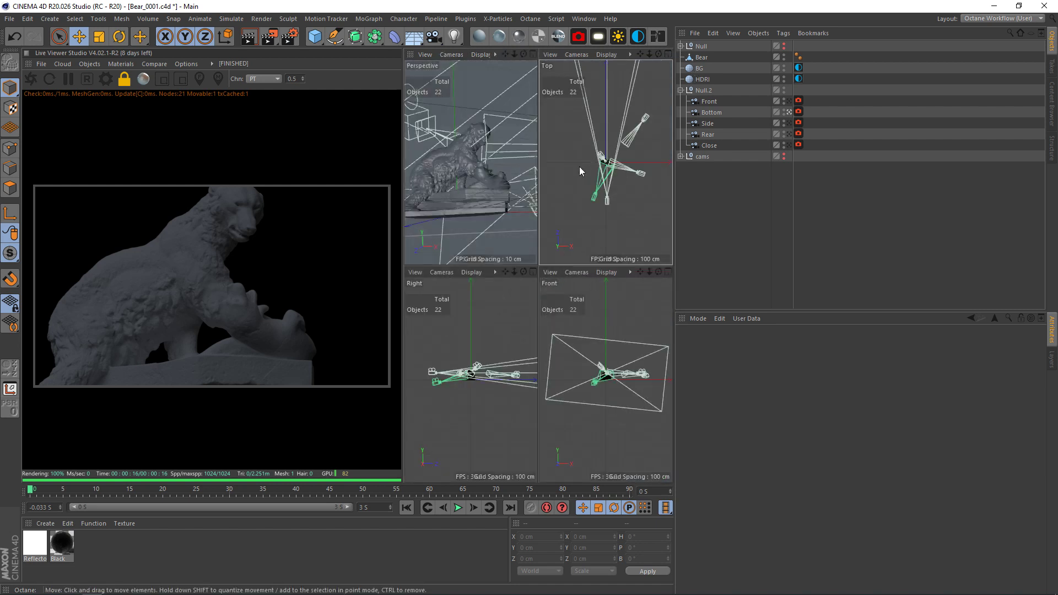
middle_click(510, 93)
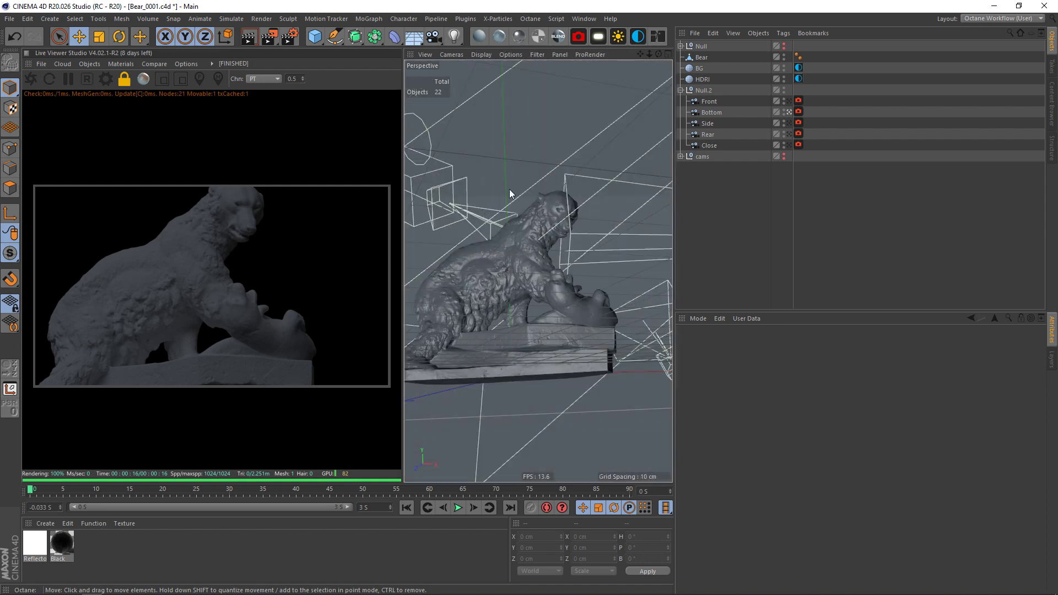
- Return the second viewport to perspective and hide the Front, Bottom, Side, Rear and Close cameras in the editor
key("F2")
left_click(424, 54)
mouse_move(448, 57)
left_click(458, 123)
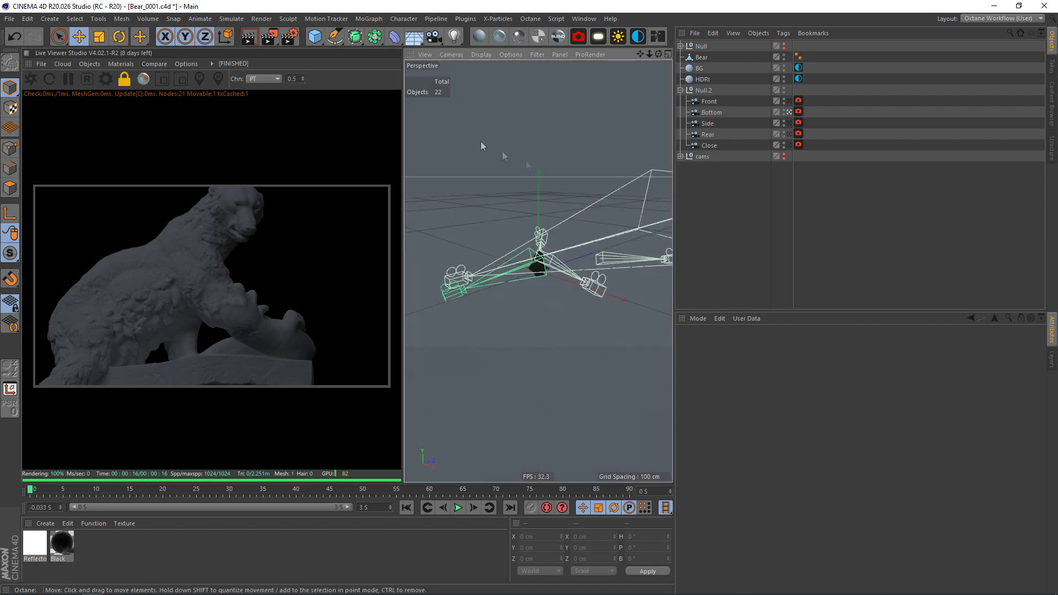
left_click_drag(530, 268, 265, 217, "alt")
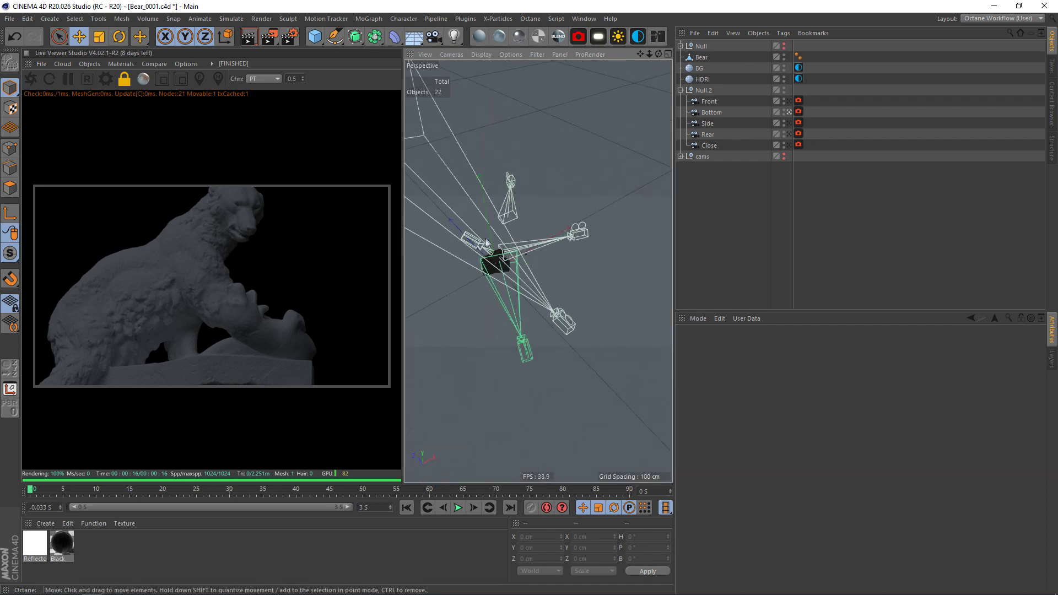
right_click_drag(504, 270, 523, 236, "alt")
left_click_drag(522, 237, 578, 254, "alt")
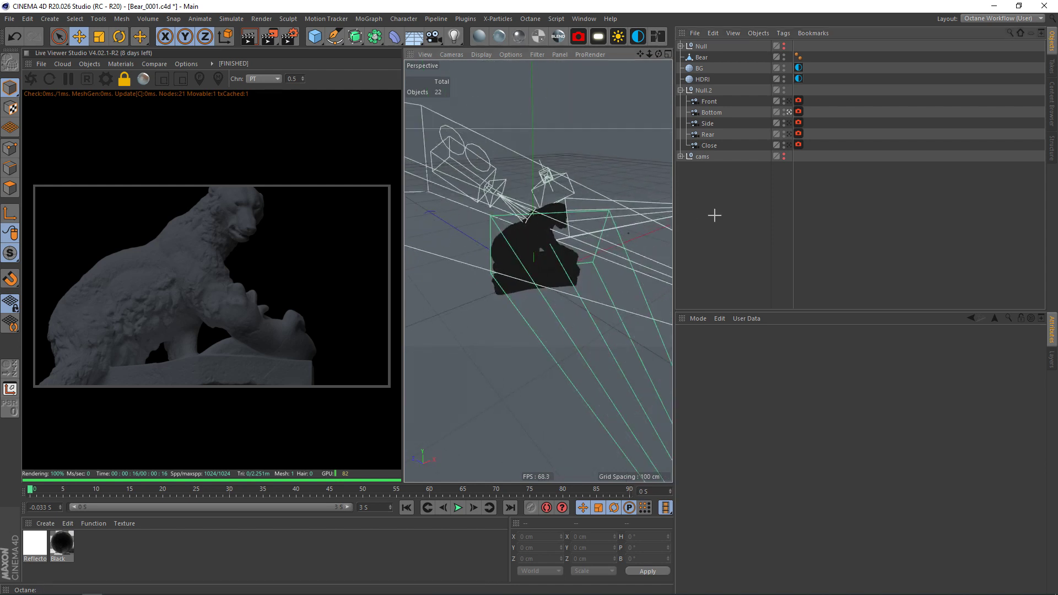
left_click_drag(784, 101, 785, 146)
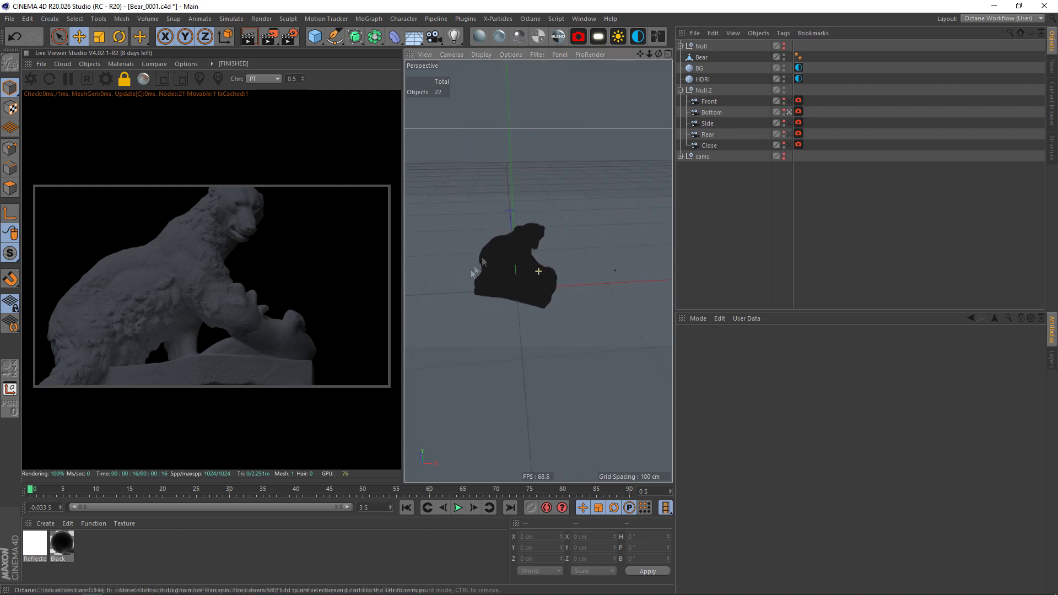
- Add an Octane area light and set its sampling rate to 1000
left_click(597, 36)
left_click_drag(500, 284, 527, 259, "alt")
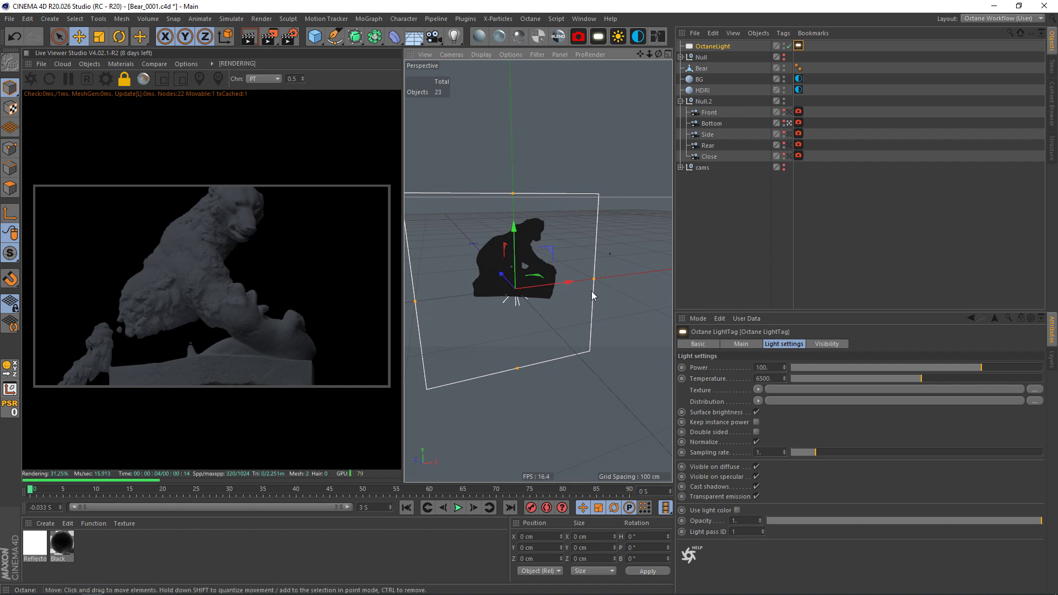
left_click(759, 452)
type("1000")
key("Return")
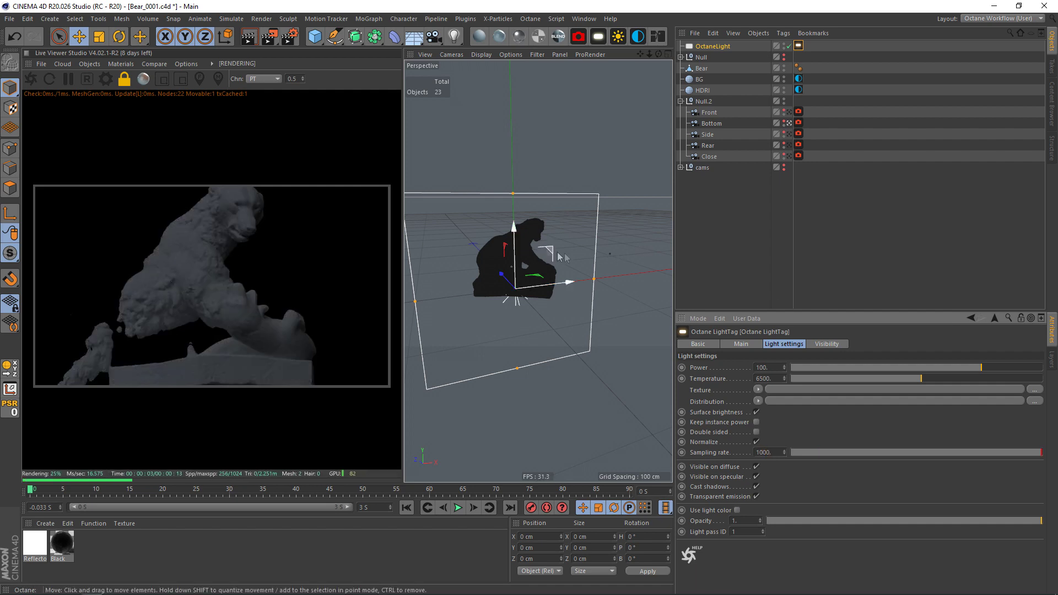
- Shrink the area light to about 72 by 82 cm and move it beside the bear to about X 273, Y 71, Z -83 cm
left_click_drag(513, 194, 514, 248)
left_click_drag(593, 279, 627, 288)
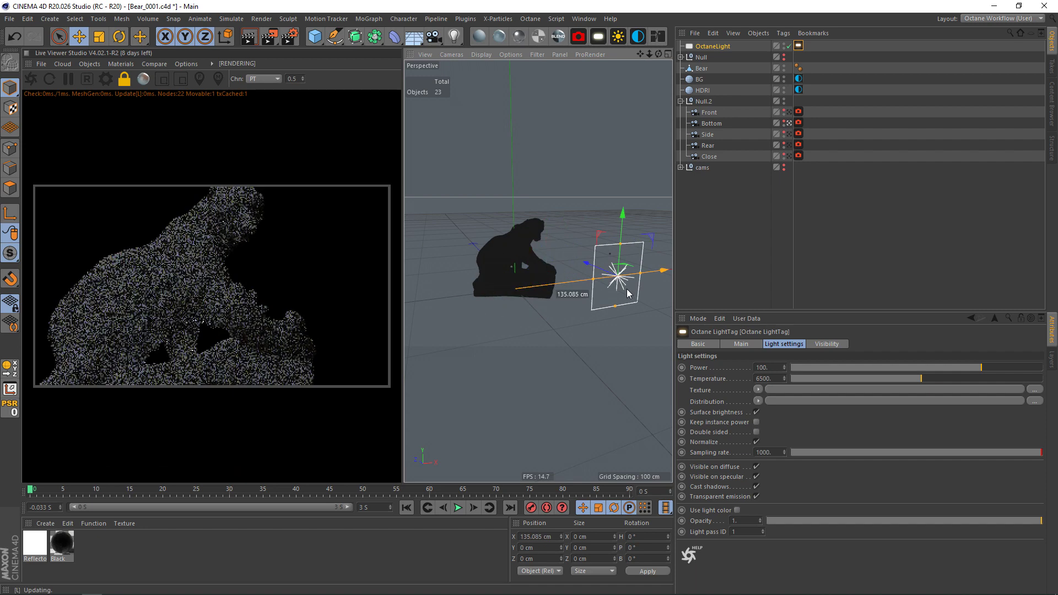
middle_click_drag(517, 280, 361, 280, "alt")
right_click_drag(540, 280, 517, 329, "alt")
left_click_drag(516, 265, 635, 264)
- Rotate the area light to a heading of about 67° so that it faces the bear
key("r")
left_click_drag(488, 269, 431, 263, "alt")
left_click_drag(591, 279, 551, 298)
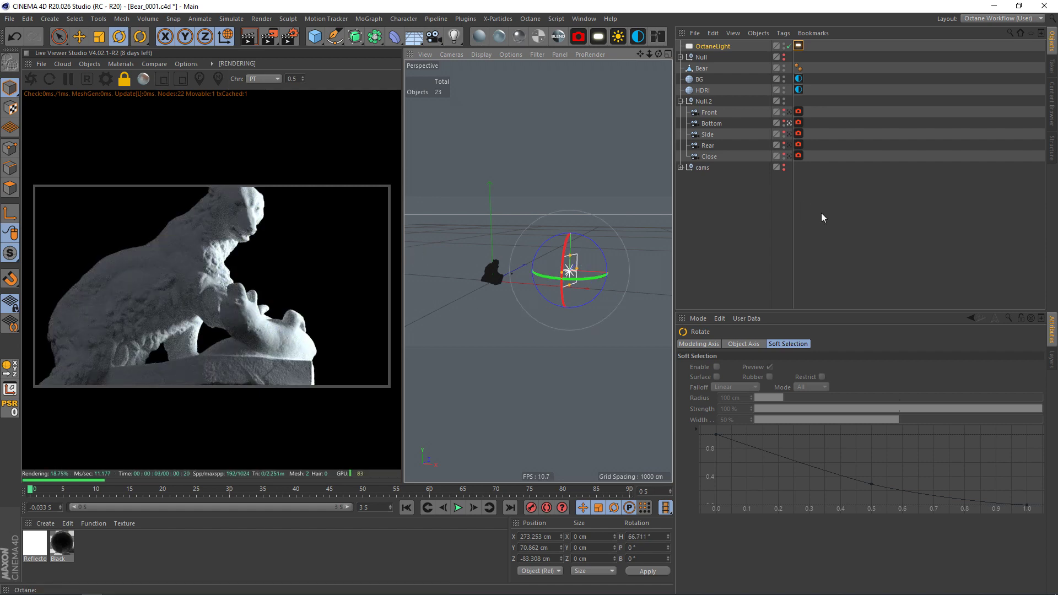
left_click(800, 231)
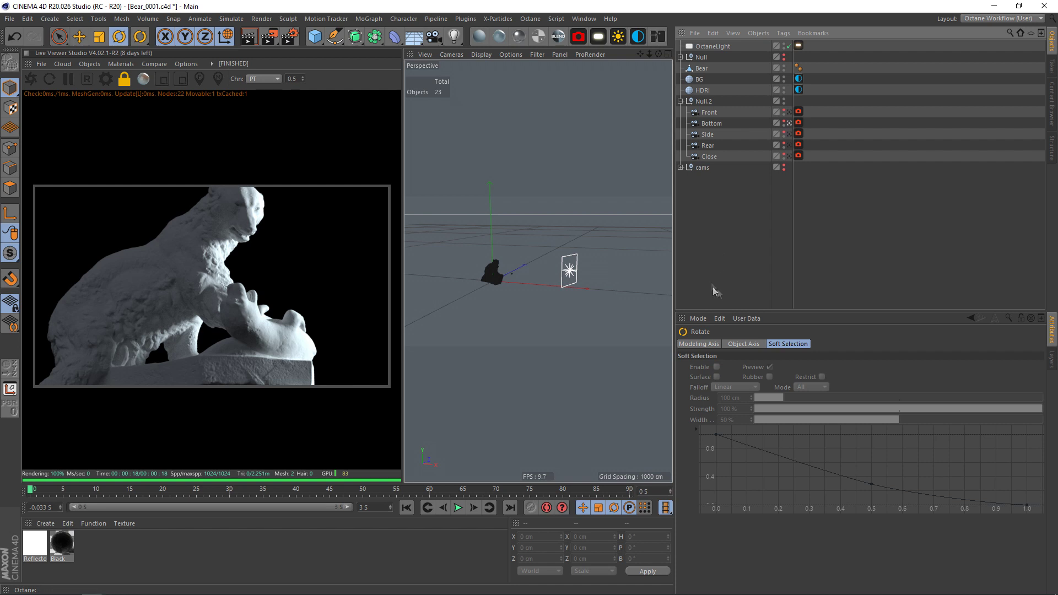
- Assign a FloatTexture to the area light's texture
left_click(798, 46)
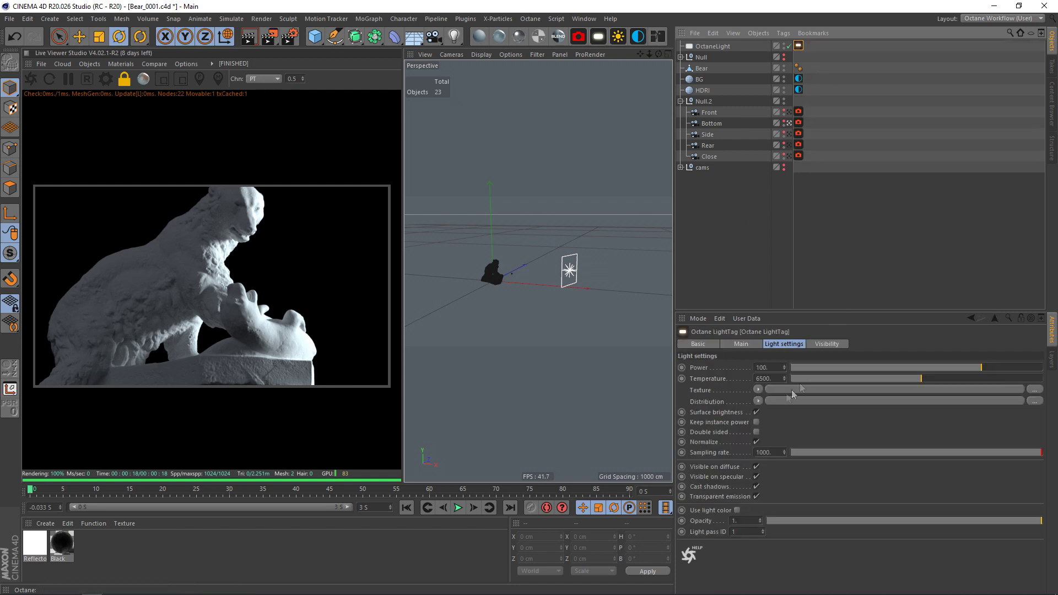
left_click(758, 402)
left_click(758, 404)
left_click(758, 389)
mouse_move(788, 335)
mouse_move(844, 336)
left_click(907, 255)
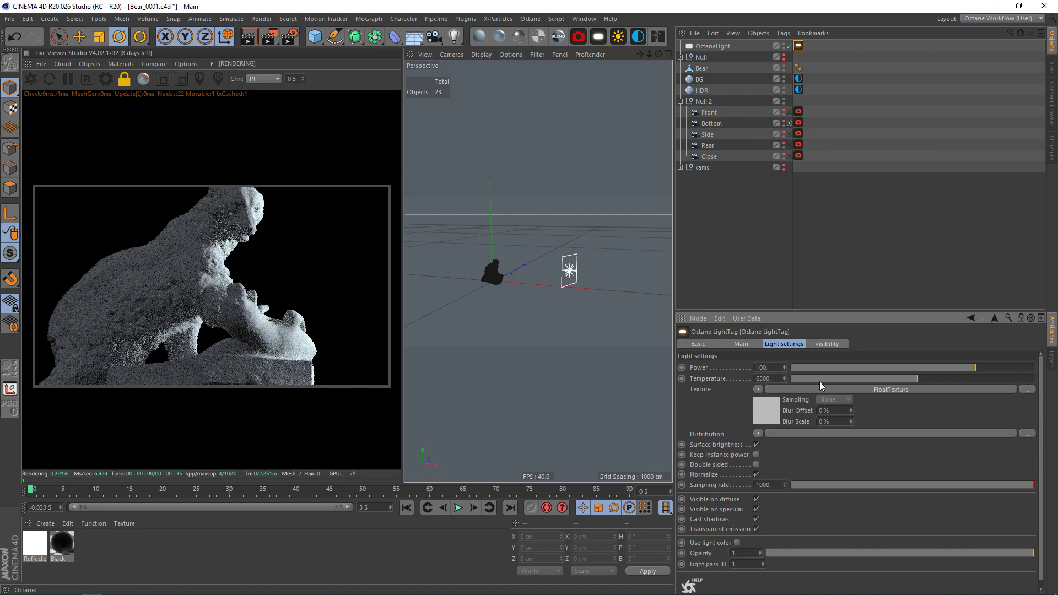
- Set the light's FloatTexture value to about 0.423
left_click(766, 404)
left_click_drag(744, 368, 794, 383)
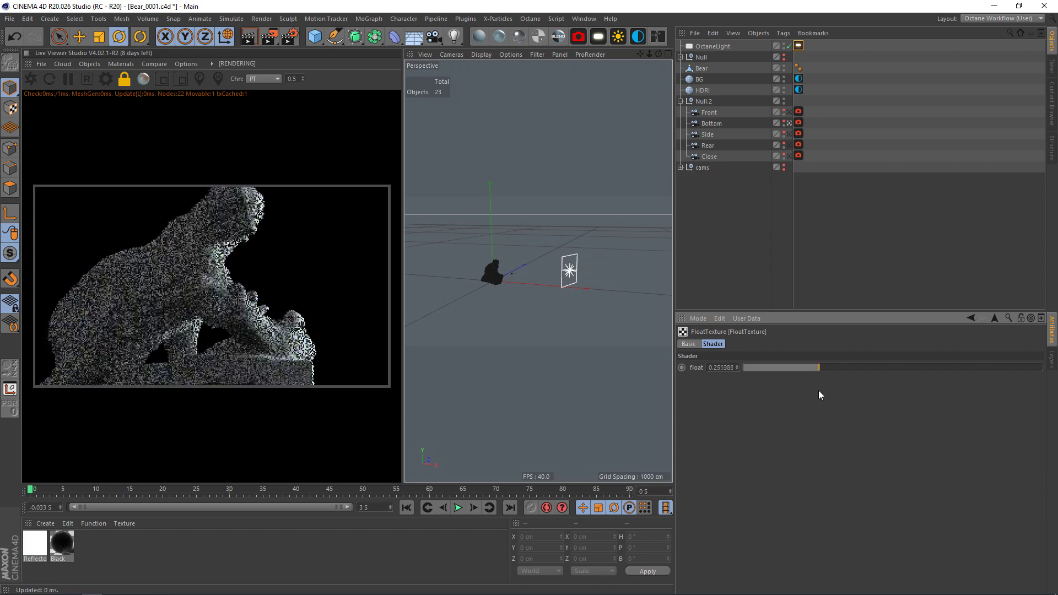
left_click_drag(807, 366, 869, 378)
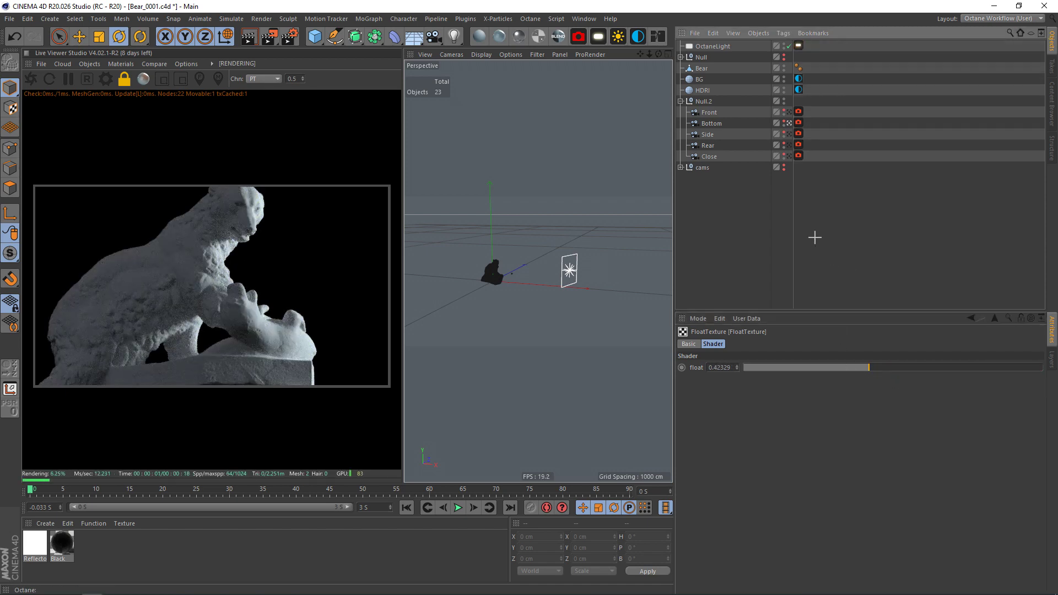
- Rename the area light as key
left_click(705, 47)
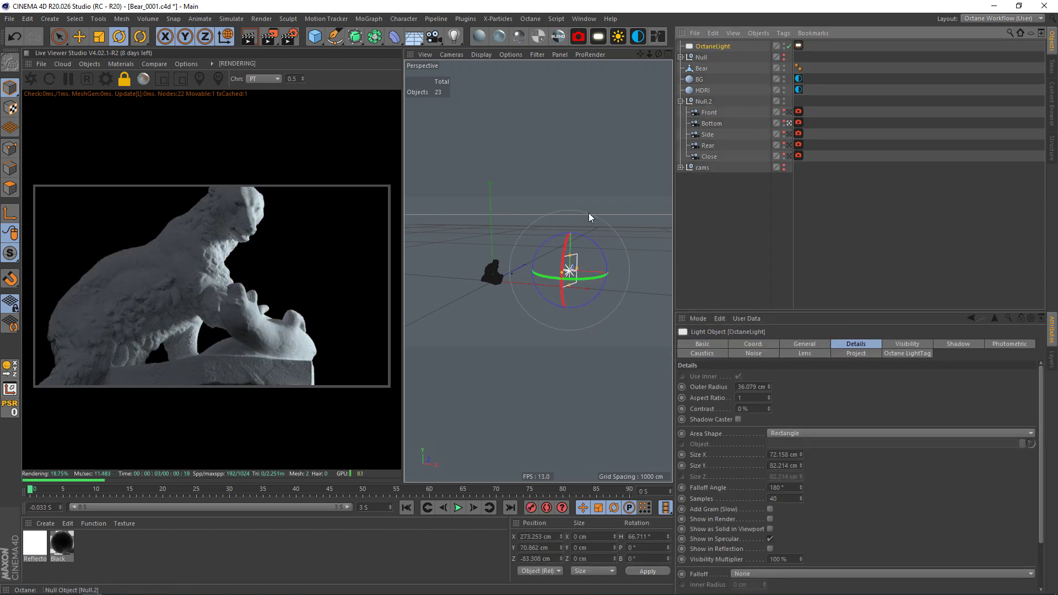
left_click_drag(496, 274, 634, 165, "alt")
double_click(715, 46)
type("key")
key("Return")
- Add a second Octane area light, raise it about 210 cm above the bear, and pitch it to -90°
left_click(598, 37)
key("e")
left_click_drag(528, 276, 546, 118)
key("r")
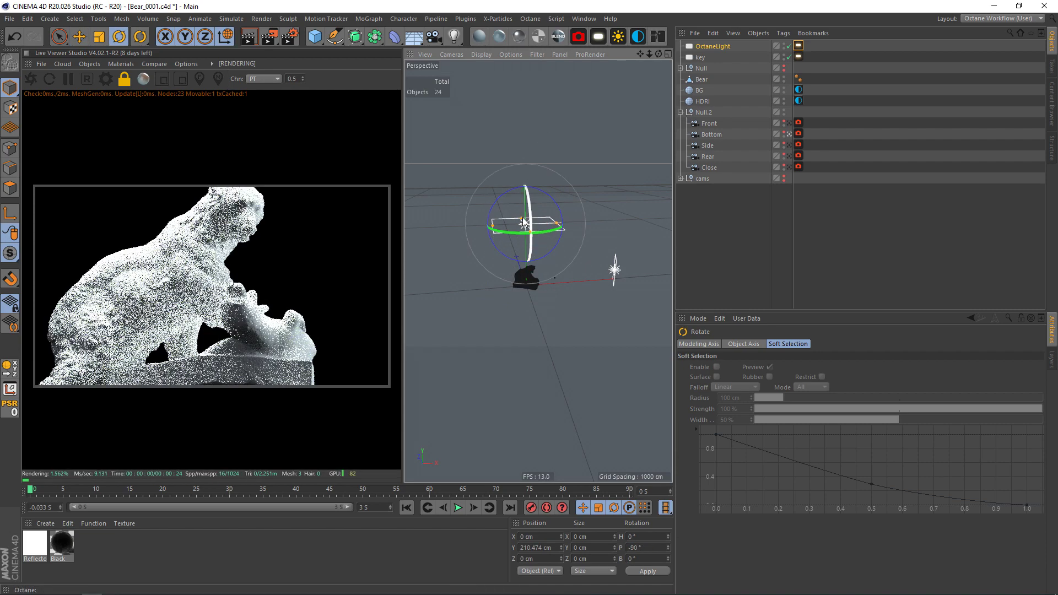
- Lower the overhead light to about 139 cm, make its area shape a Disc, and widen its X size to about 301 cm
key("e")
left_click_drag(526, 268, 526, 290)
left_click(783, 433)
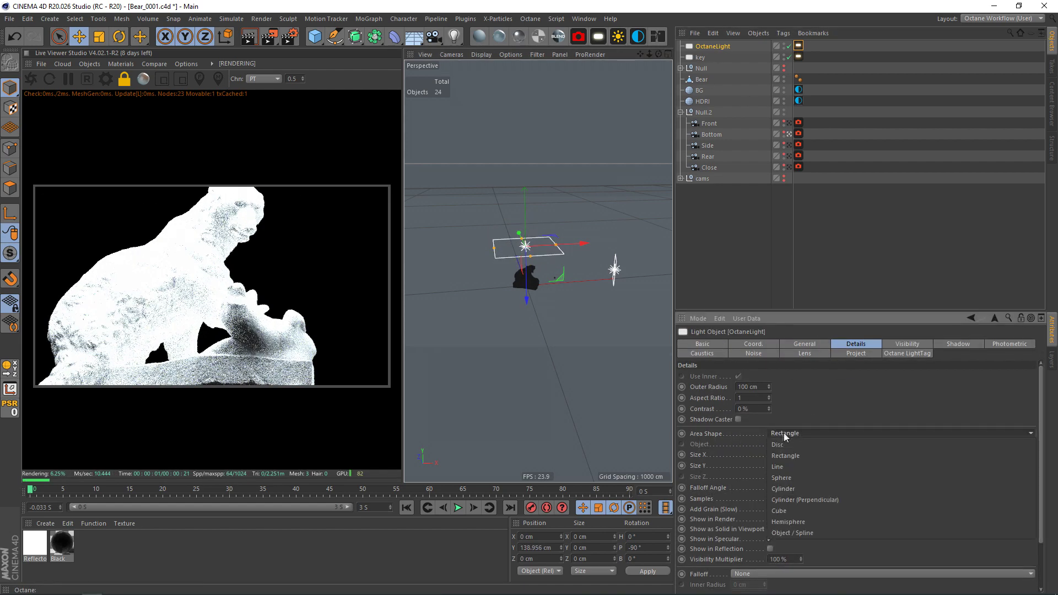
left_click(789, 442)
left_click_drag(554, 244, 571, 246)
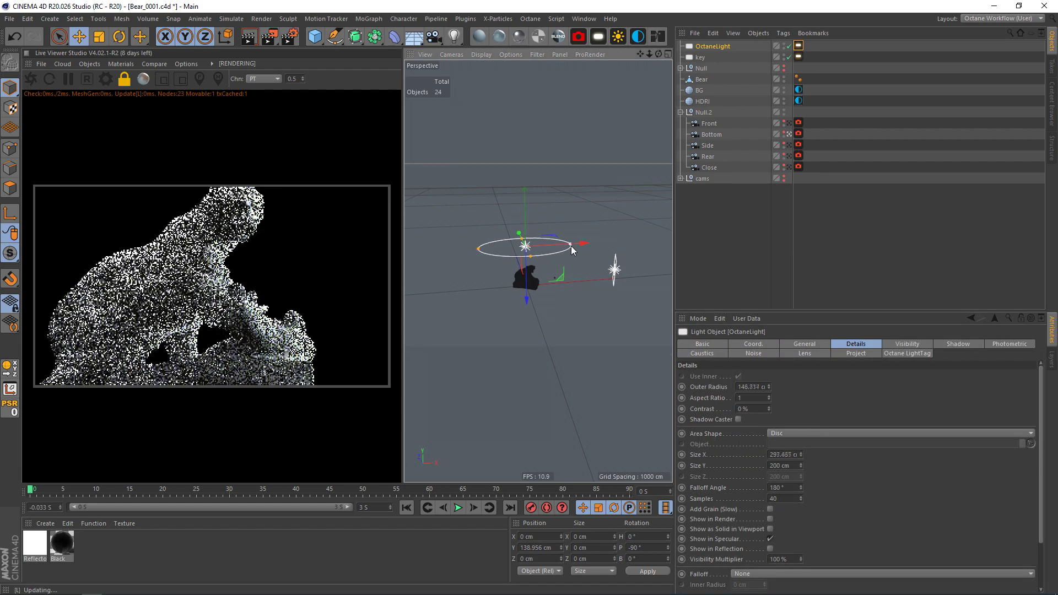
left_click(799, 46)
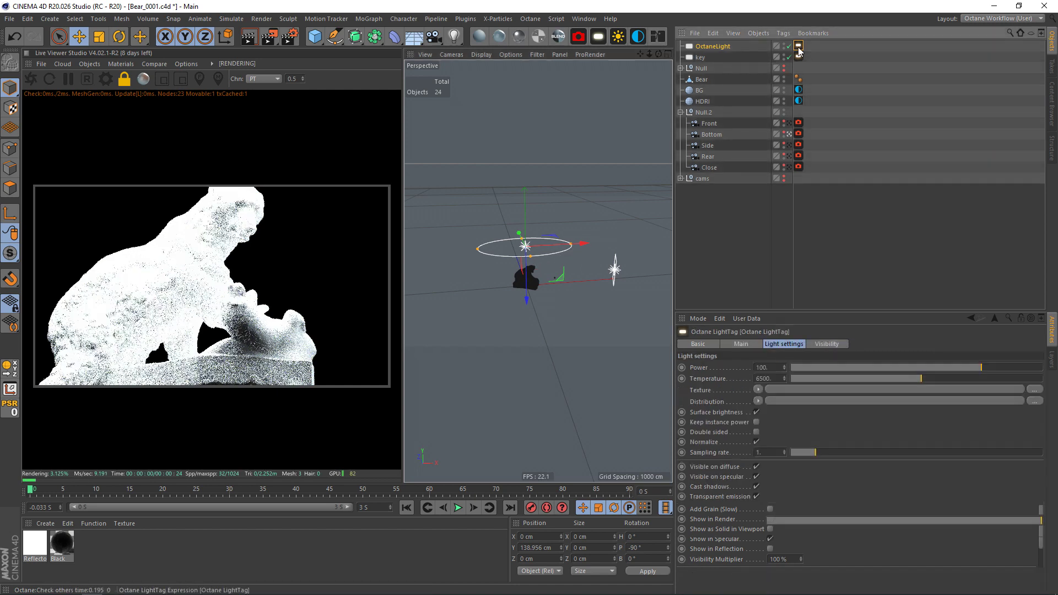
left_click(758, 389)
mouse_move(838, 334)
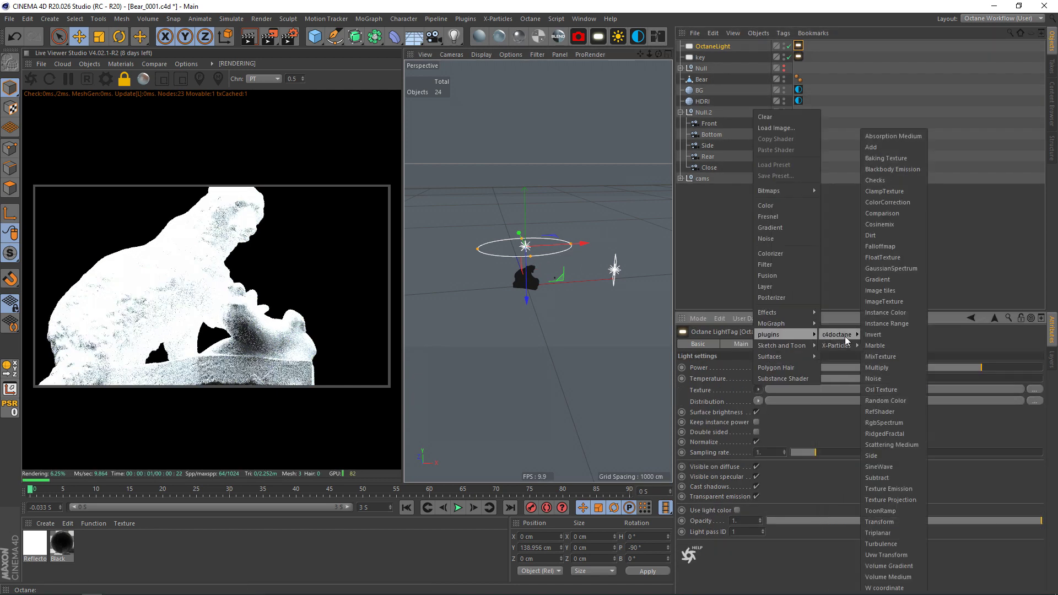
left_click(894, 244)
key("ctrl+z")
- Assign a FloatTexture to the overhead light's texture and set its float value to about 0.03
left_click(758, 390)
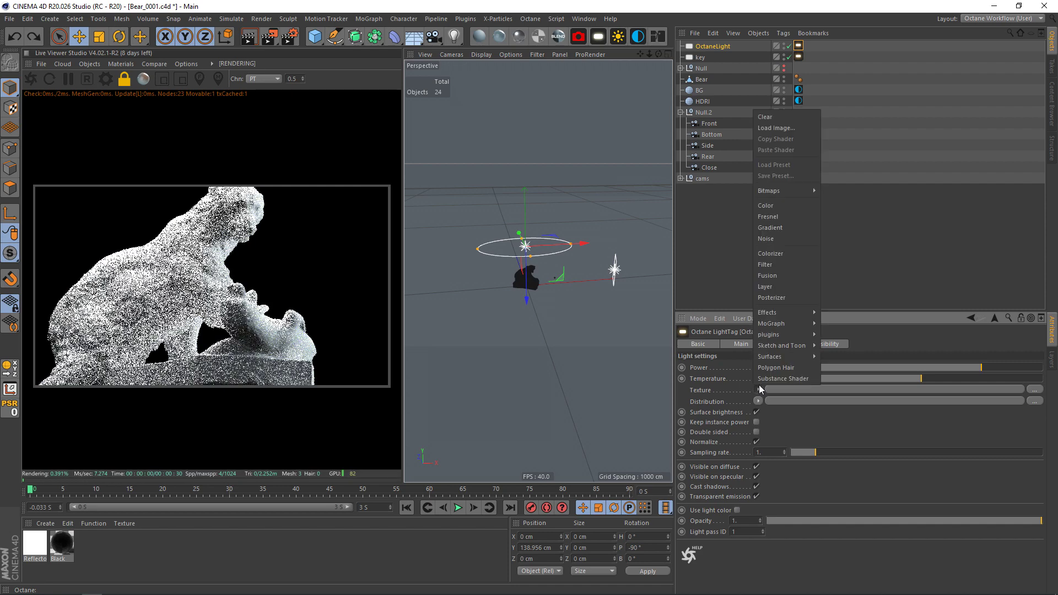
mouse_move(820, 337)
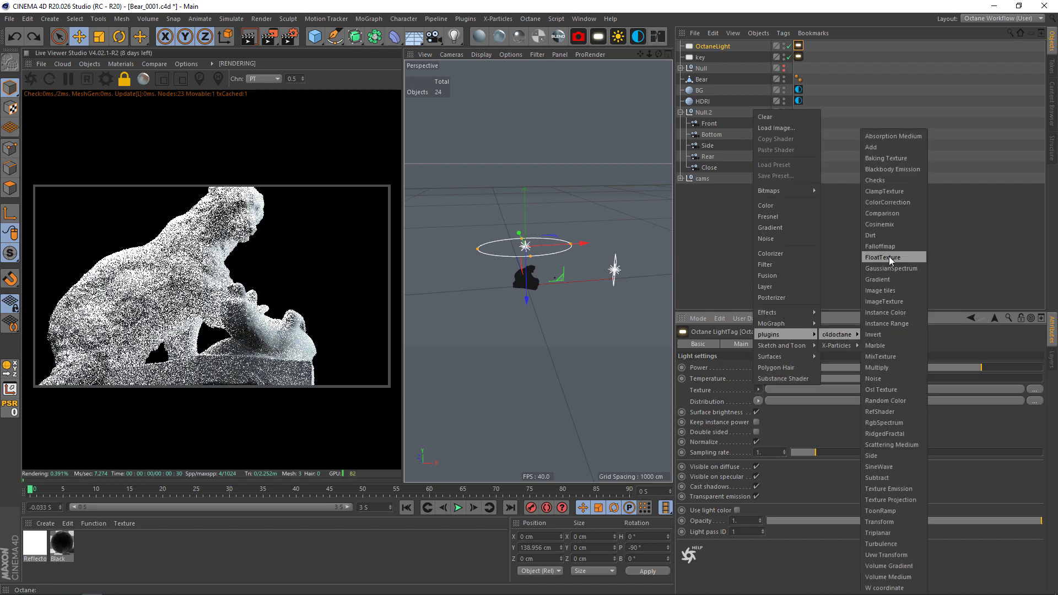
left_click(892, 259)
left_click(770, 406)
left_click_drag(840, 368, 753, 363)
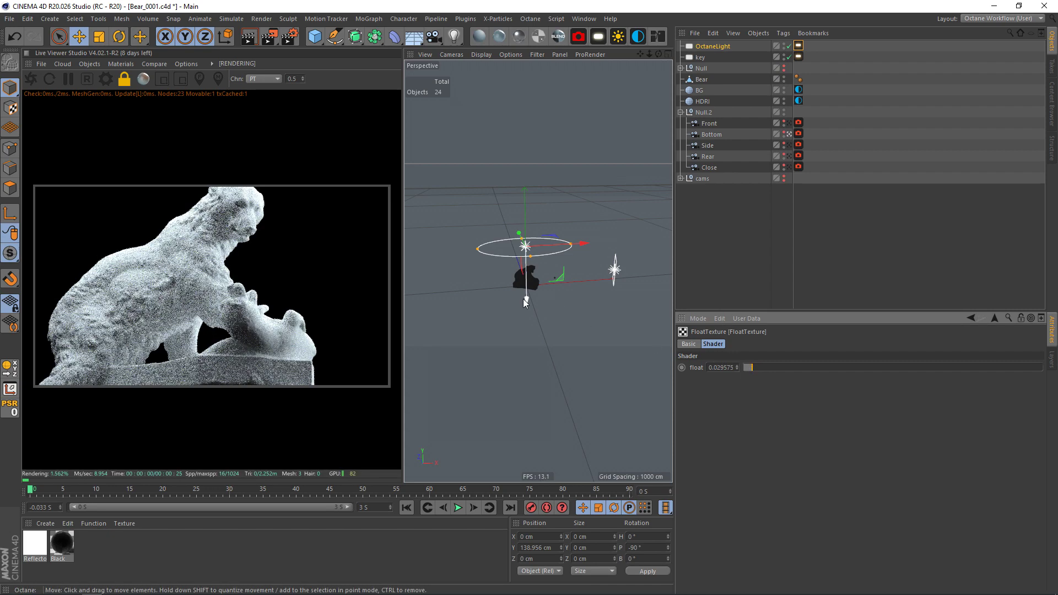
- Raise the overhead light to about 245 cm and set its FloatTexture value to about 0.024
left_click_drag(526, 292, 526, 269)
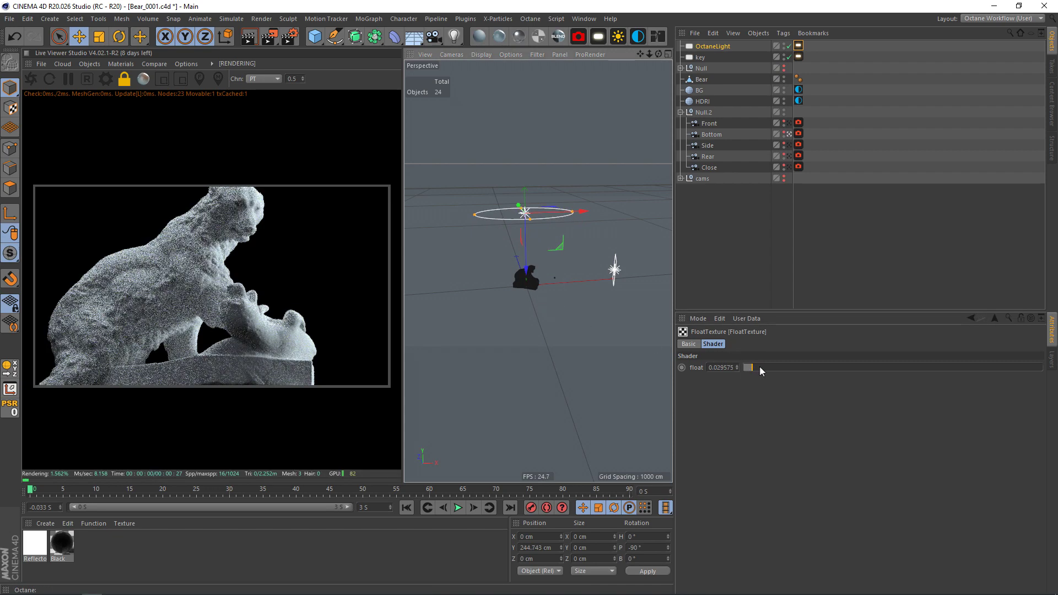
left_click_drag(759, 366, 763, 365)
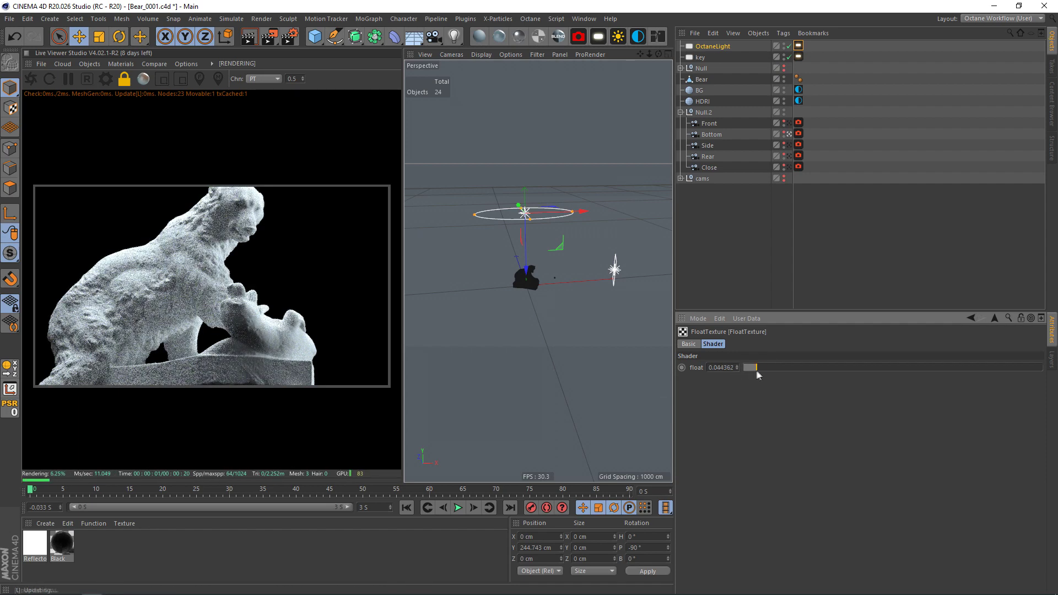
left_click(751, 369)
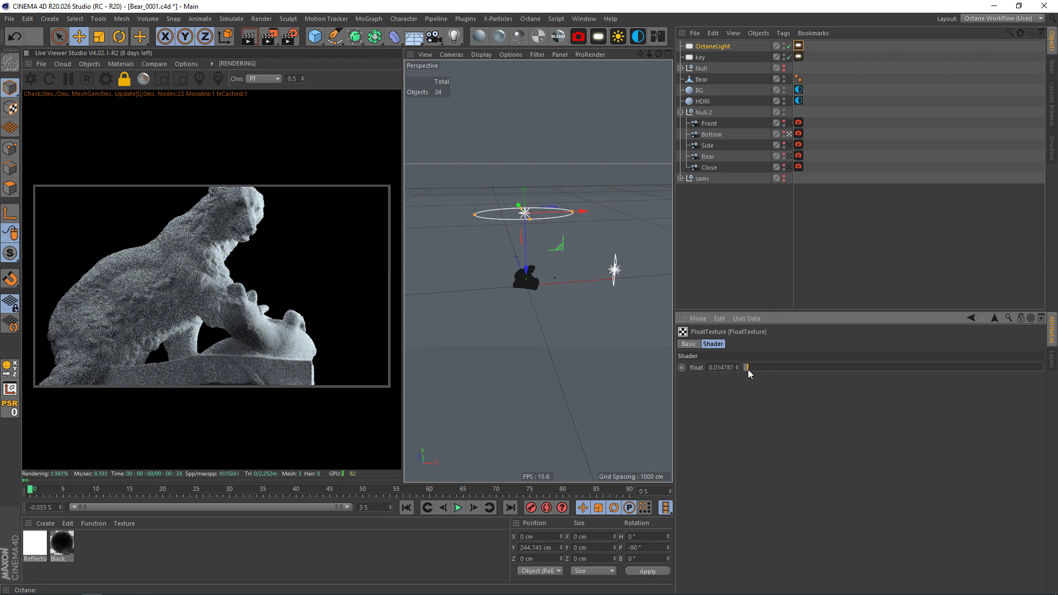
left_click(750, 369)
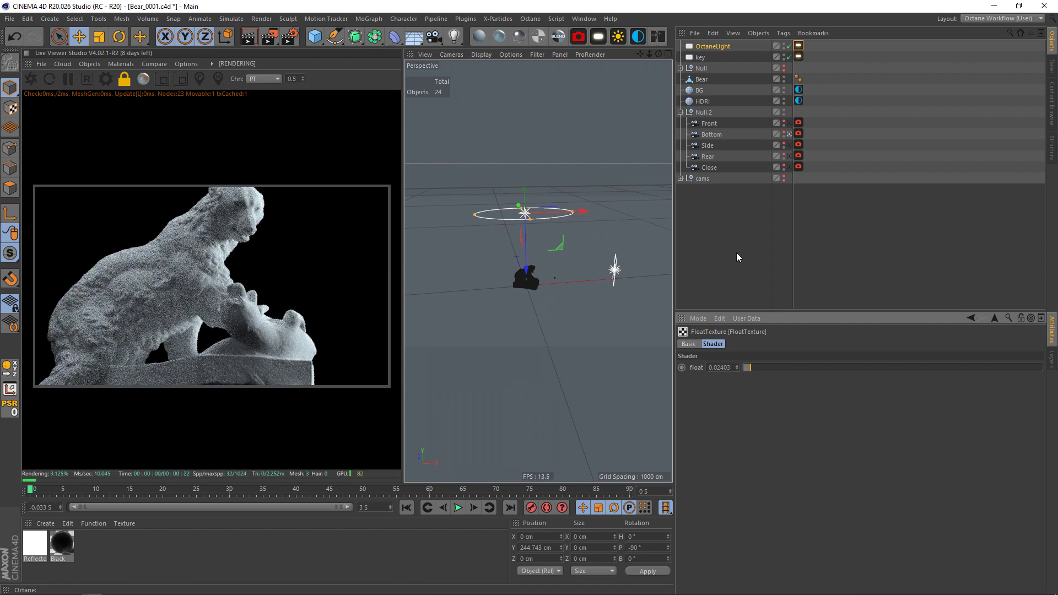
- Enable the camera imager on the Bottom camera and load GSG_LUT_Sample_Analog 4.cube as its custom LUT
left_click(797, 133)
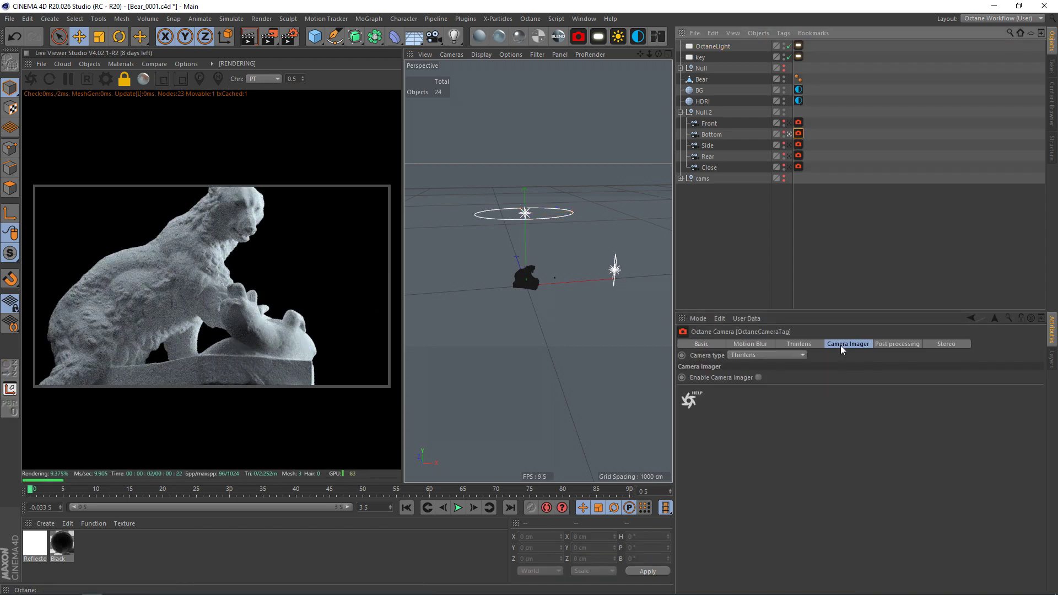
left_click(759, 377)
left_click(1022, 475)
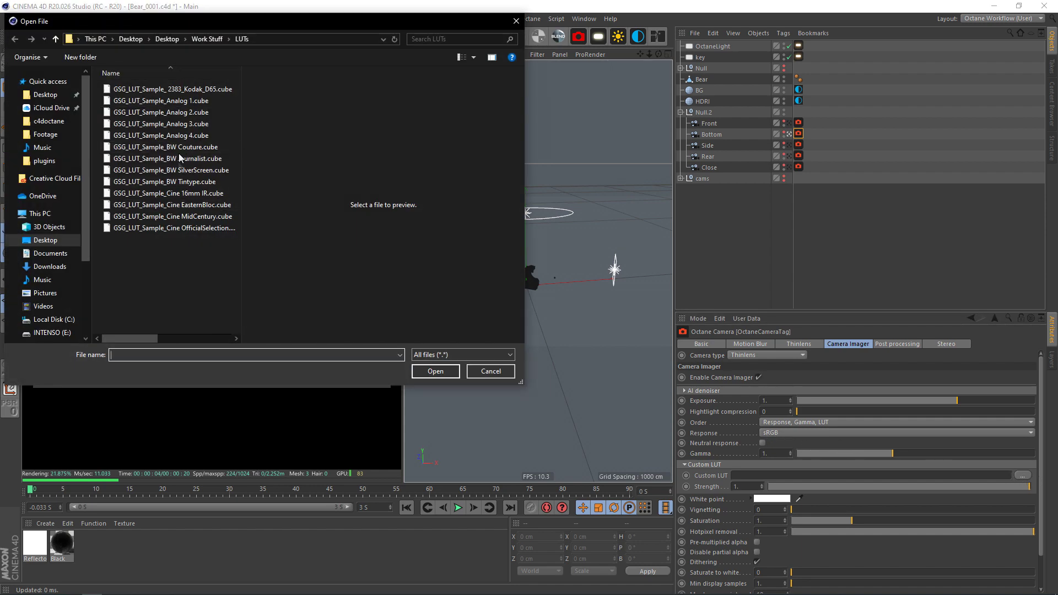
left_click(201, 136)
left_click(435, 371)
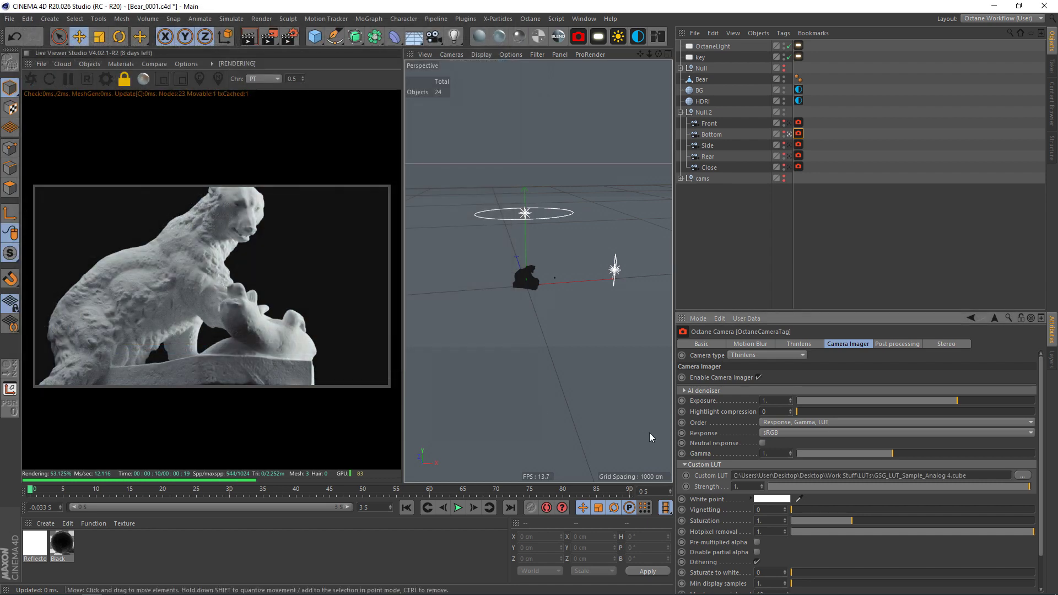
- Darken the Bottom camera's image with an exposure of about 0.246 and a gamma of about 0.826
left_click_drag(892, 453, 853, 454)
left_click_drag(940, 400, 910, 397)
left_click_drag(853, 454, 887, 462)
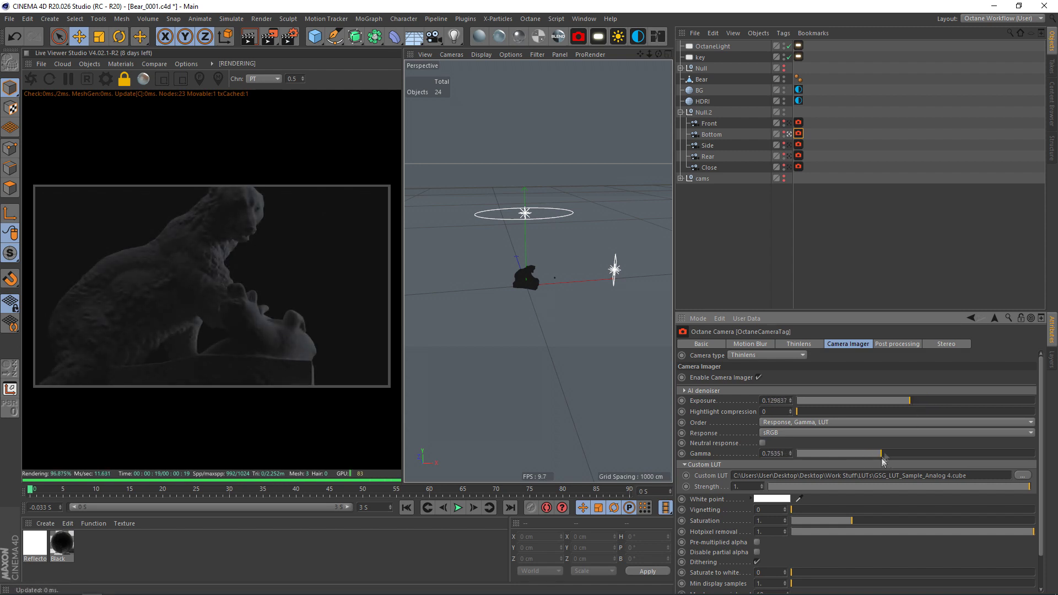
left_click_drag(910, 401, 918, 404)
left_click_drag(878, 455, 881, 456)
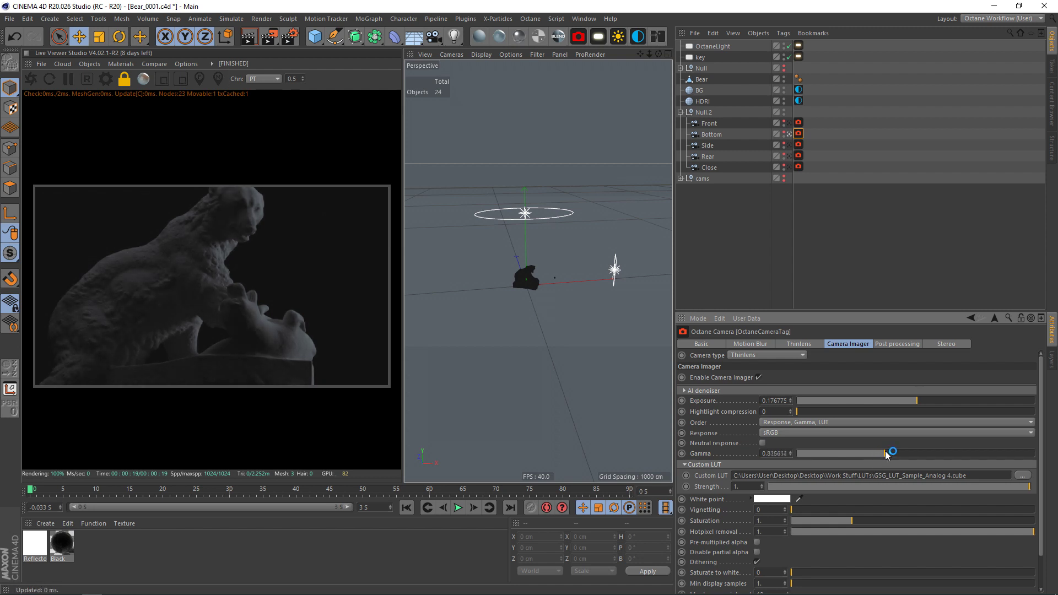
left_click_drag(913, 405, 925, 405)
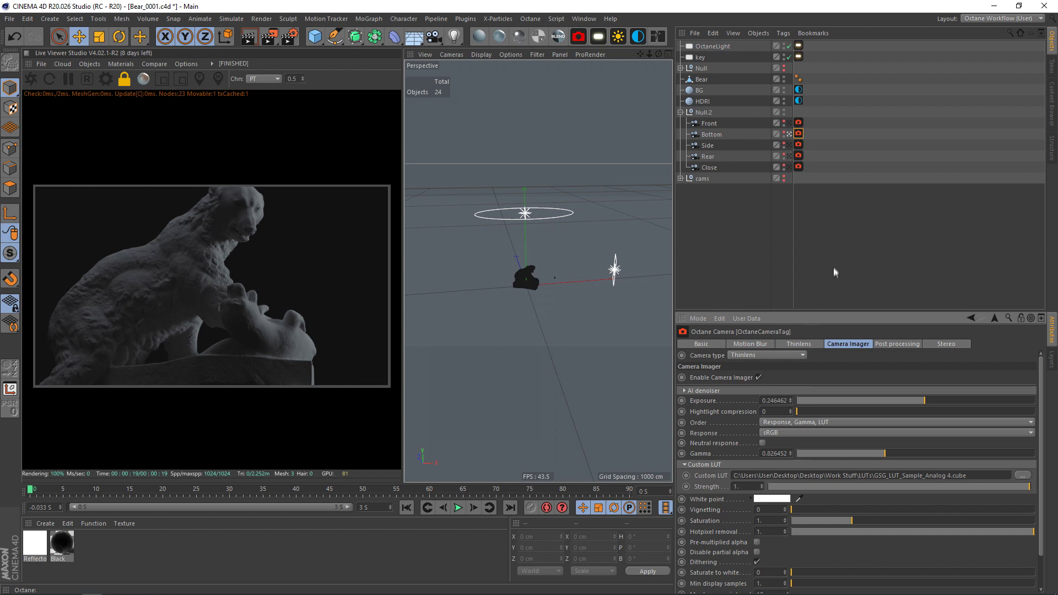
- Lower the Bottom camera's gamma to about 0.687 and slightly reduce its exposure
left_click(841, 230)
left_click(799, 133)
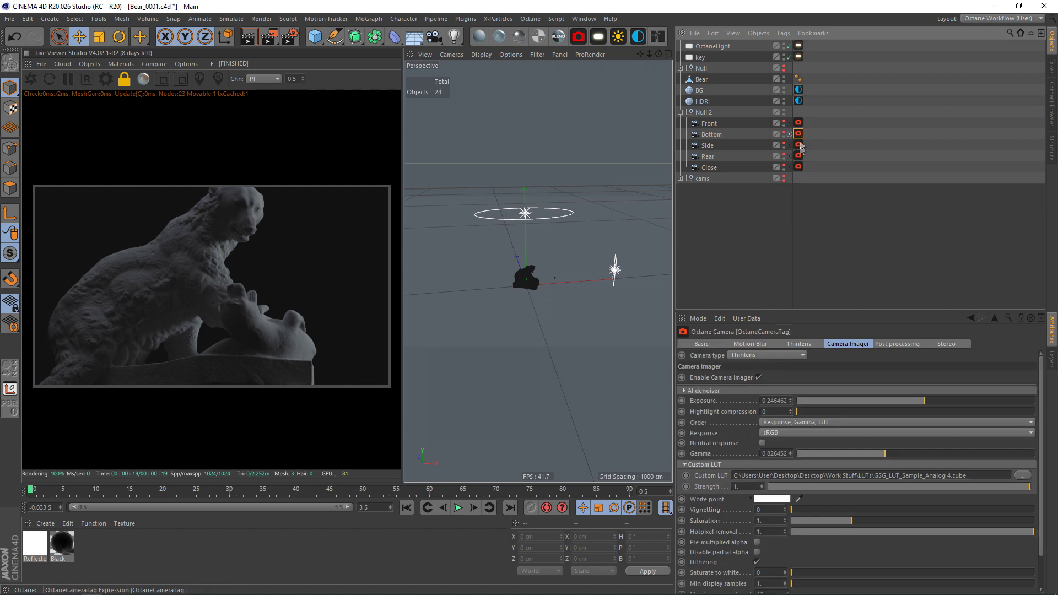
left_click_drag(885, 459, 880, 459)
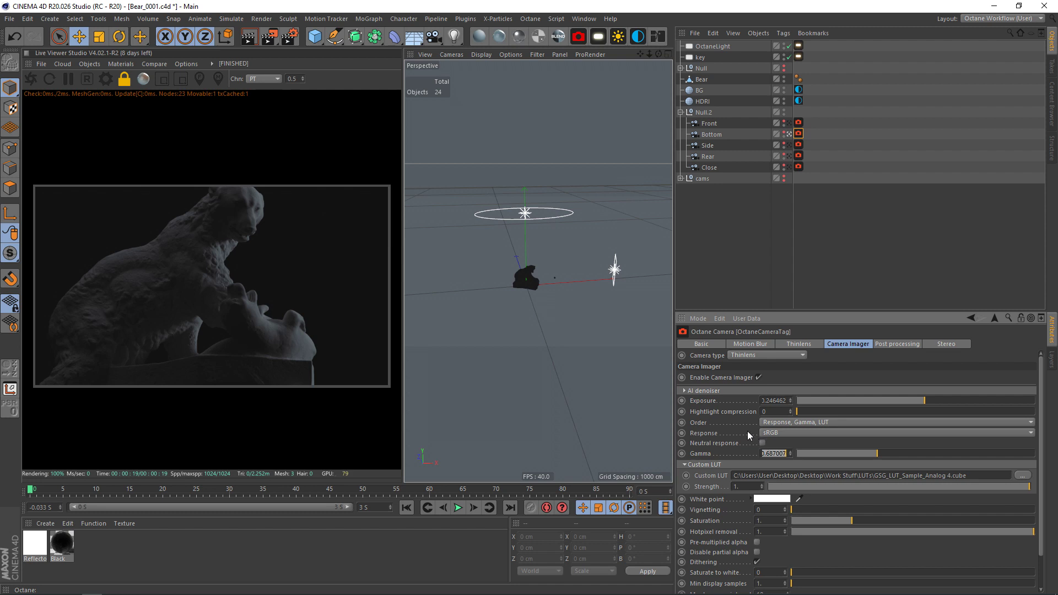
left_click_drag(925, 406, 916, 408)
left_click(825, 106)
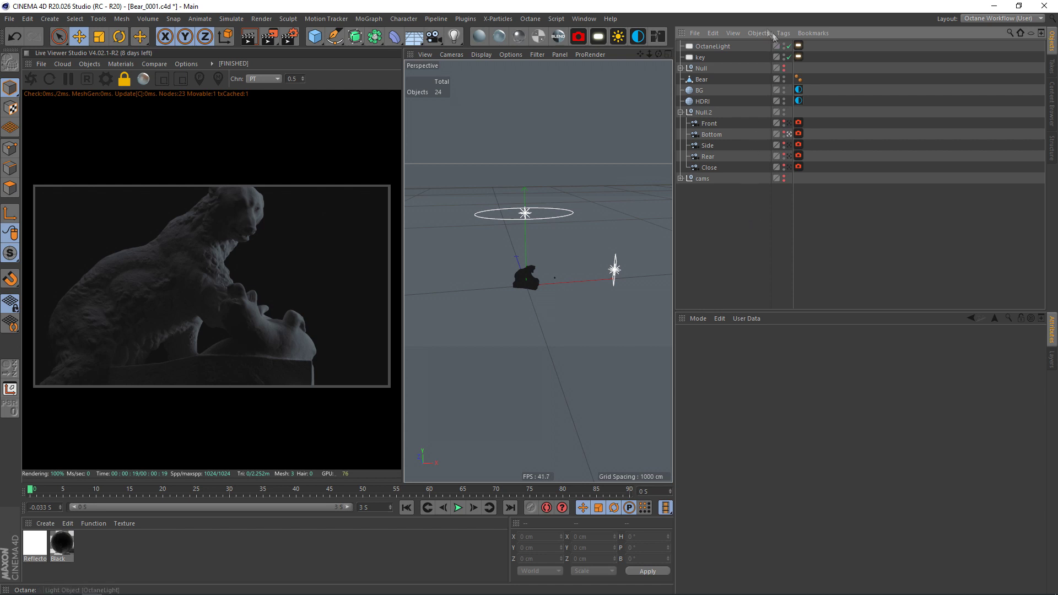
- Rename the overhead disc light as above
double_click(716, 47)
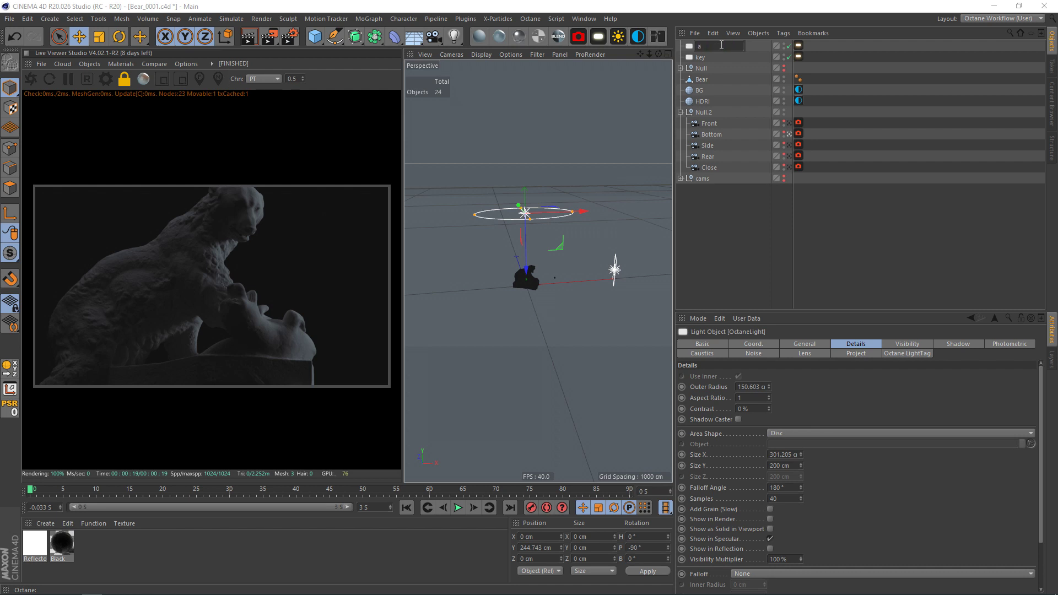
type("above")
key("Return")
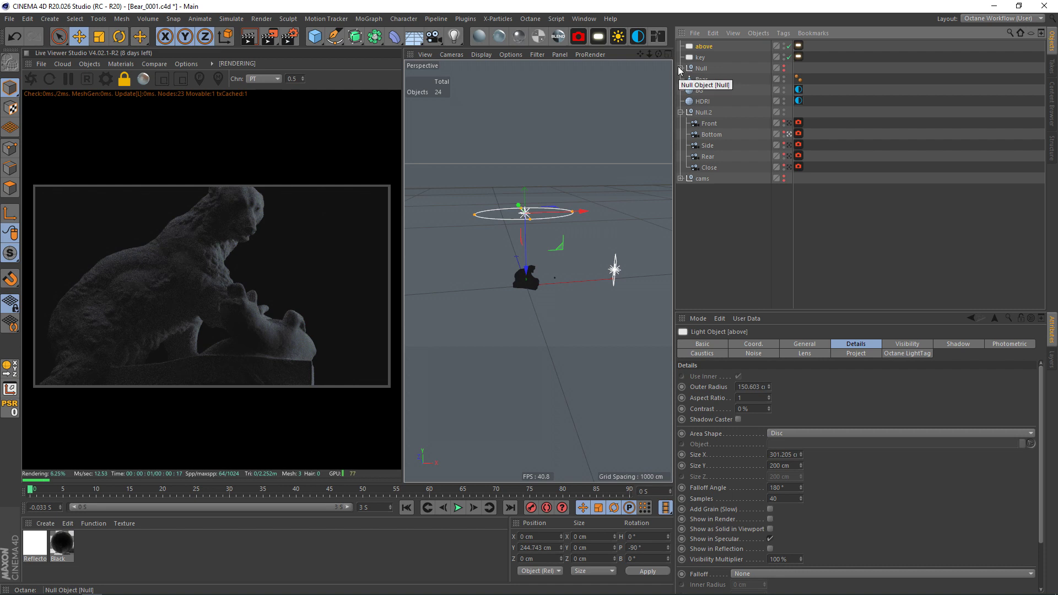
- Collapse the Null.2 camera group and switch the above light off and on to compare its effect on the render
left_click(682, 68)
left_click(681, 68)
left_click(827, 128)
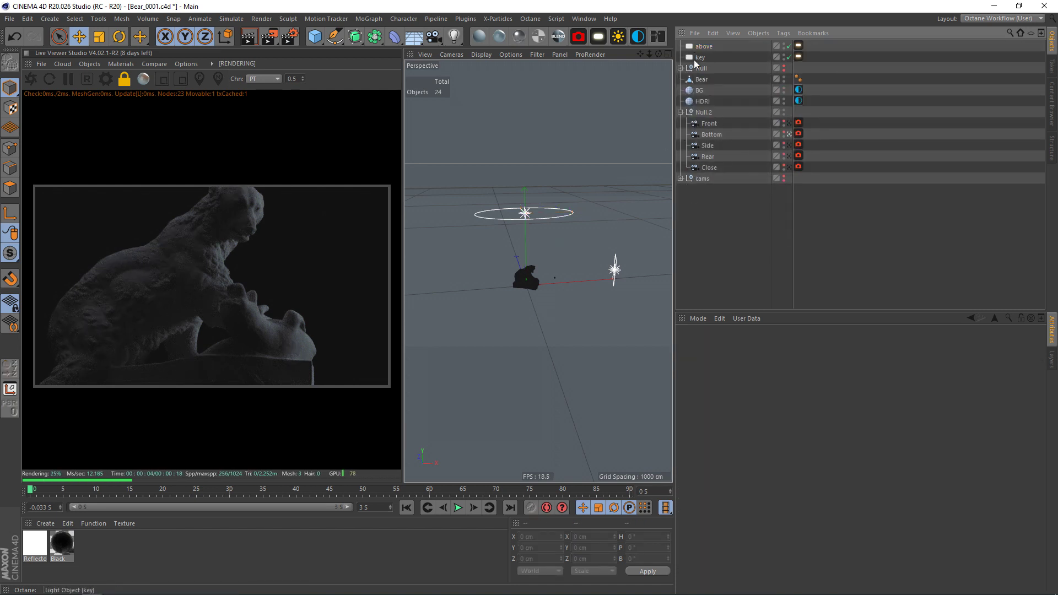
left_click(680, 112)
left_click(790, 46)
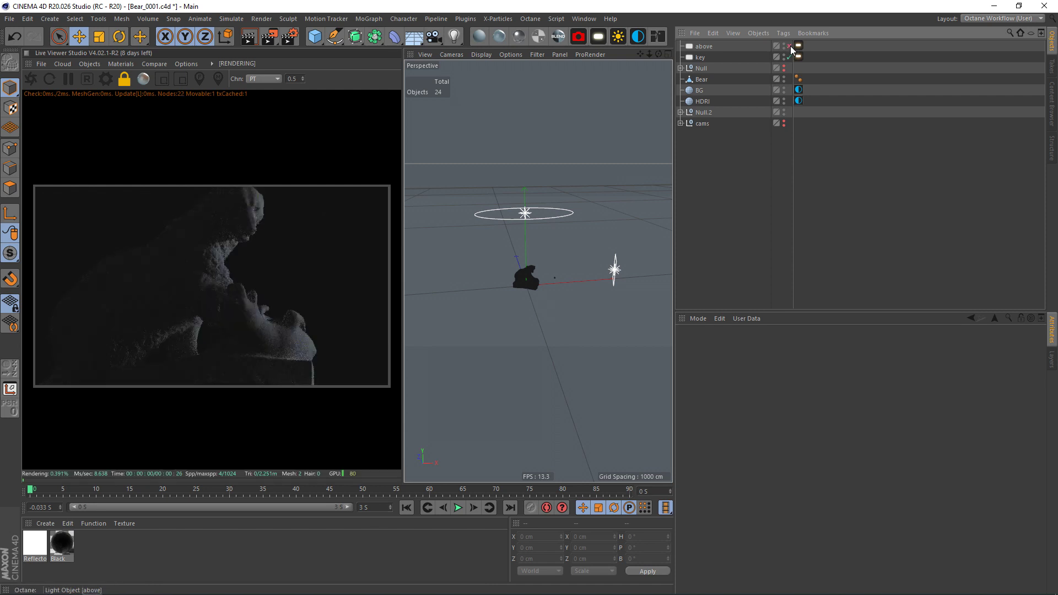
left_click(790, 46)
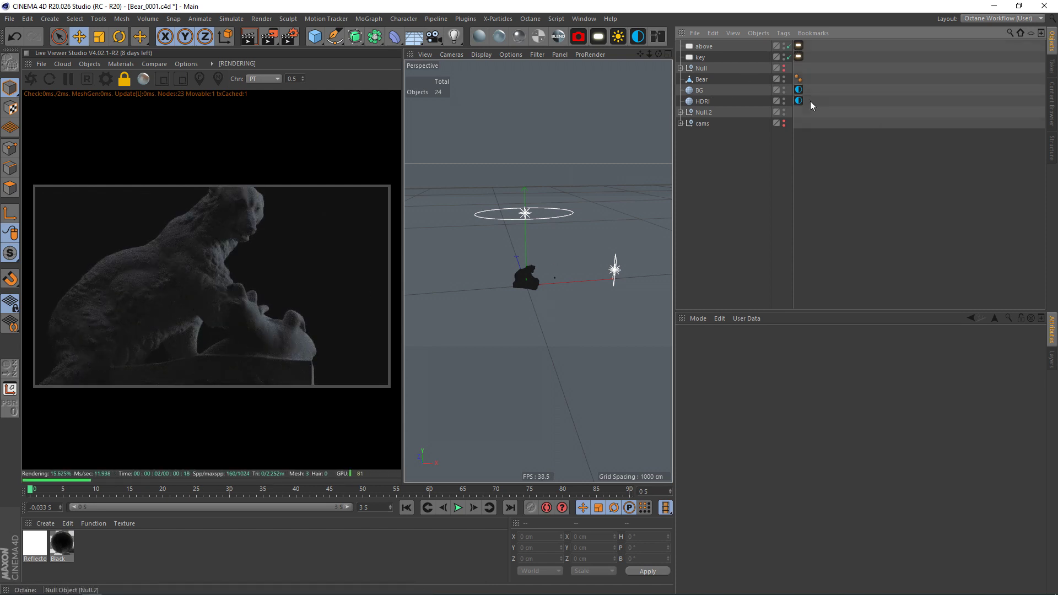
- Add a third Octane area light beside the bear at about X -13, Y 34, Z -33 cm, with a heading of about -26°
left_click(599, 38)
mouse_move(523, 284)
left_mouse_down("alt")
mouse_move(495, 285)
mouse_move(535, 283)
mouse_move(534, 271)
left_mouse_up("alt")
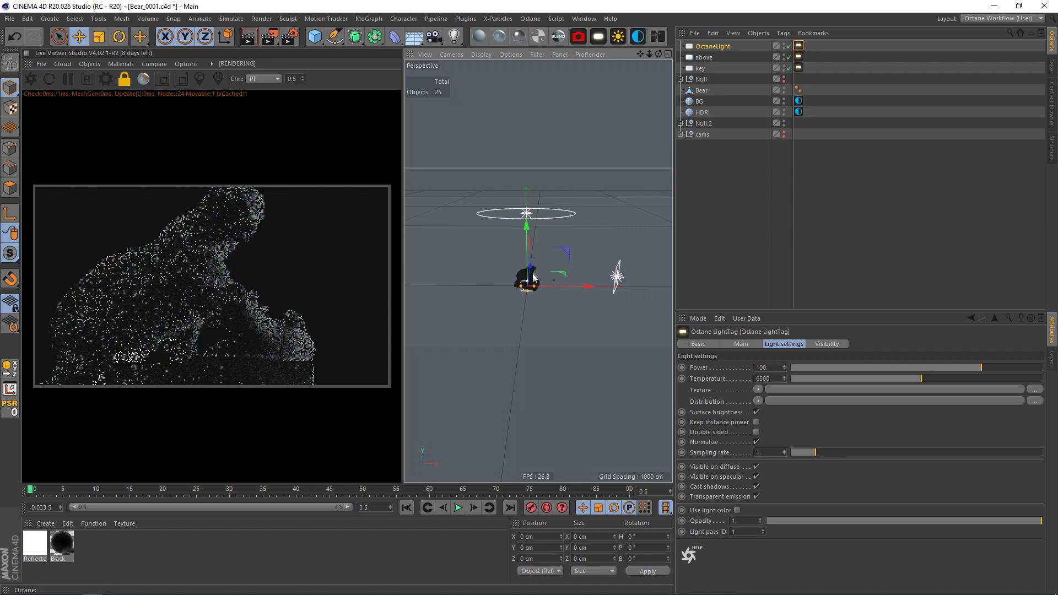
left_click_drag(534, 270, 528, 296)
key("r")
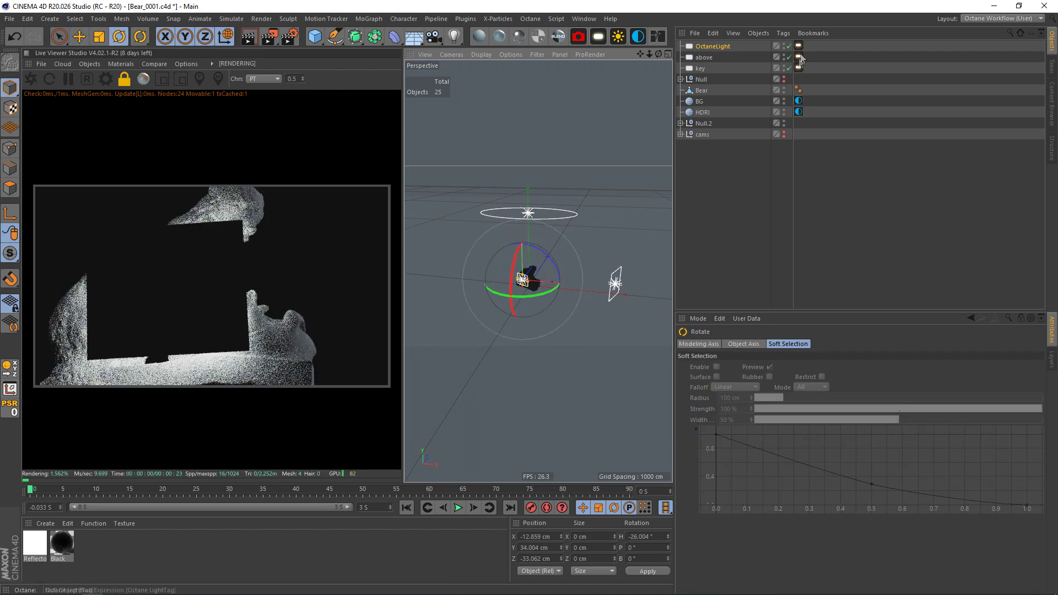
- Assign a Falloffmap to the new area light's texture
left_click(798, 46)
left_click(758, 400)
mouse_move(783, 334)
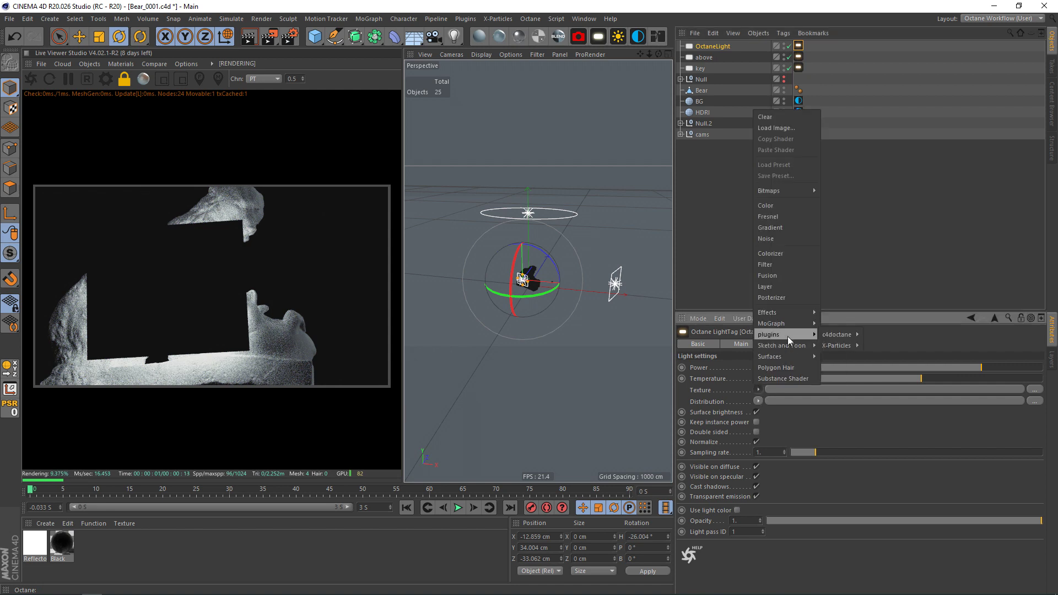
mouse_move(837, 335)
left_click(880, 247)
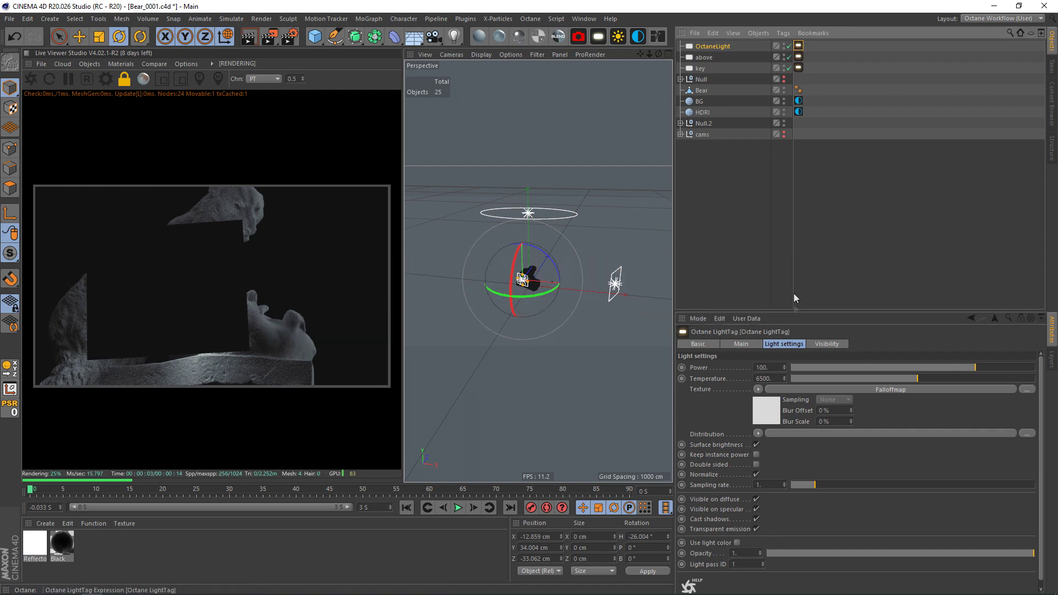
- Turn off the new area light's camera visibility
left_click(818, 347)
left_click(744, 367)
left_click(810, 248)
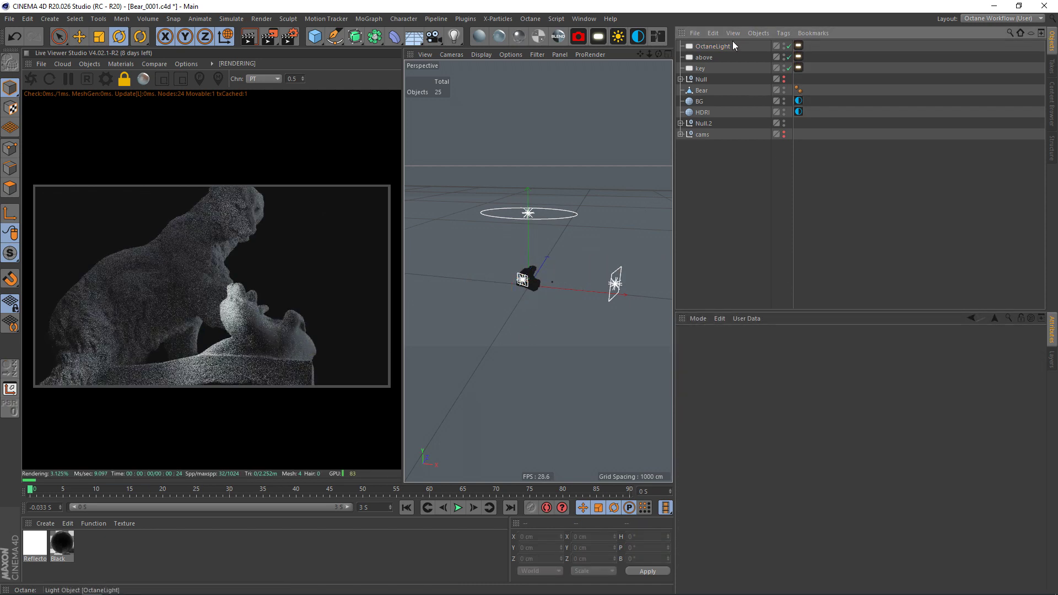
- Move the new light in front of the bear to about X 56, Y 23, Z -15 cm and rotate it to about 114° heading, 32° pitch
left_click(771, 48)
left_click_drag(554, 298, 520, 230)
key("e")
left_click_drag(496, 286, 580, 276)
right_click_drag(514, 279, 528, 264, "alt")
scroll(528, 269, "up", 5)
key("r")
left_click_drag(544, 239, 561, 287)
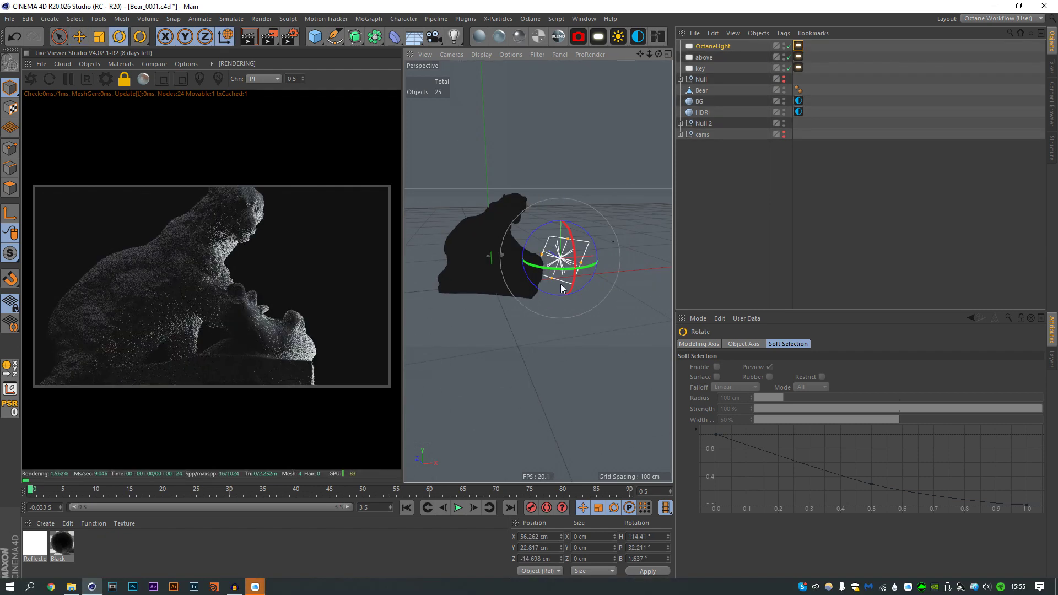
- Set the new light's Falloffmap minimum value to about 0.947 and warm its temperature to about 2247
left_click(799, 45)
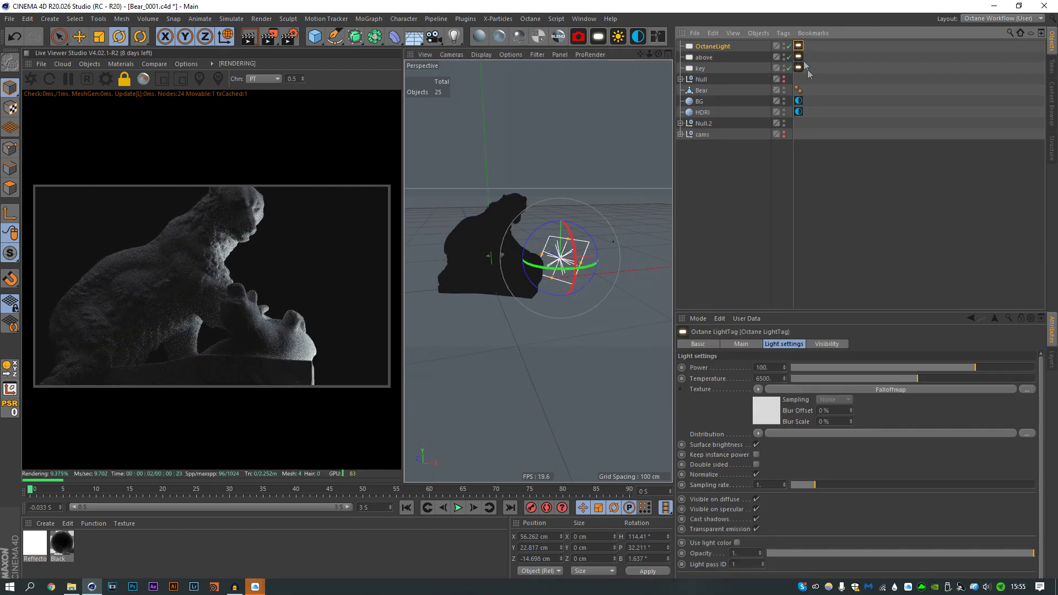
left_click(917, 389)
left_click_drag(927, 379, 1027, 377)
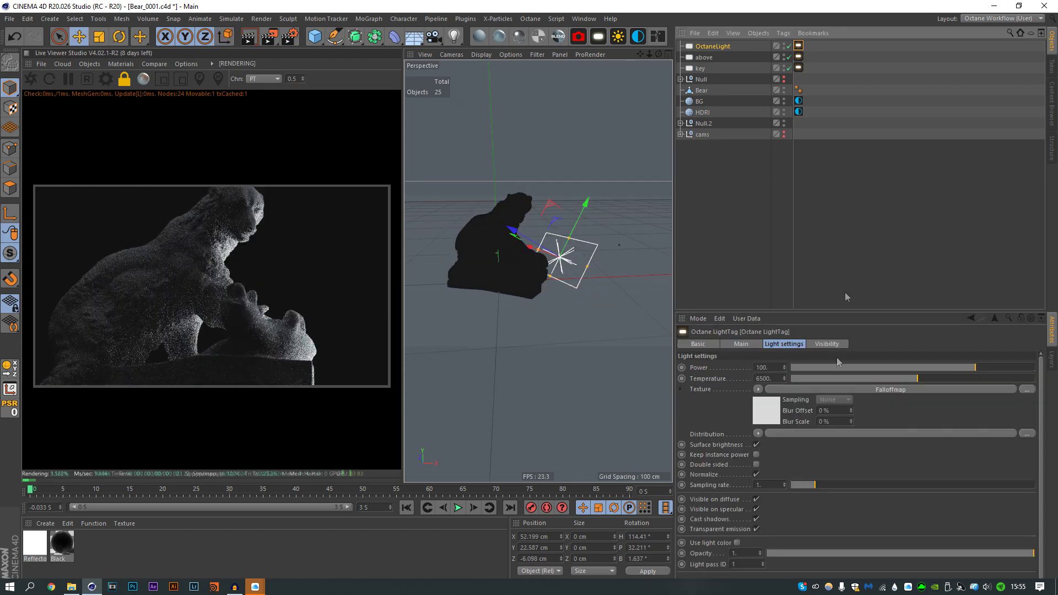
left_click_drag(917, 378, 828, 378)
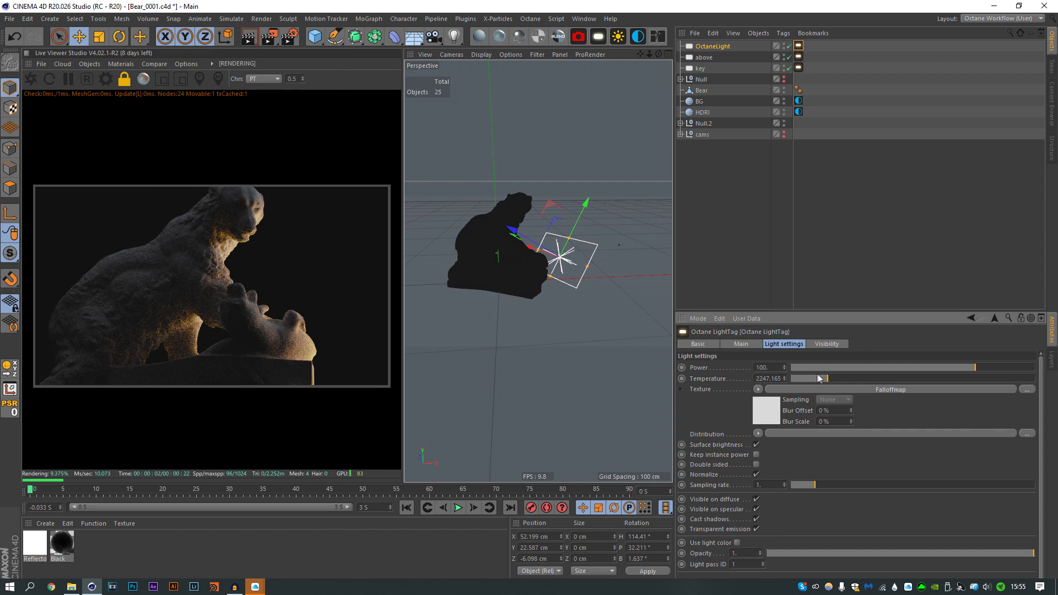
left_click(835, 266)
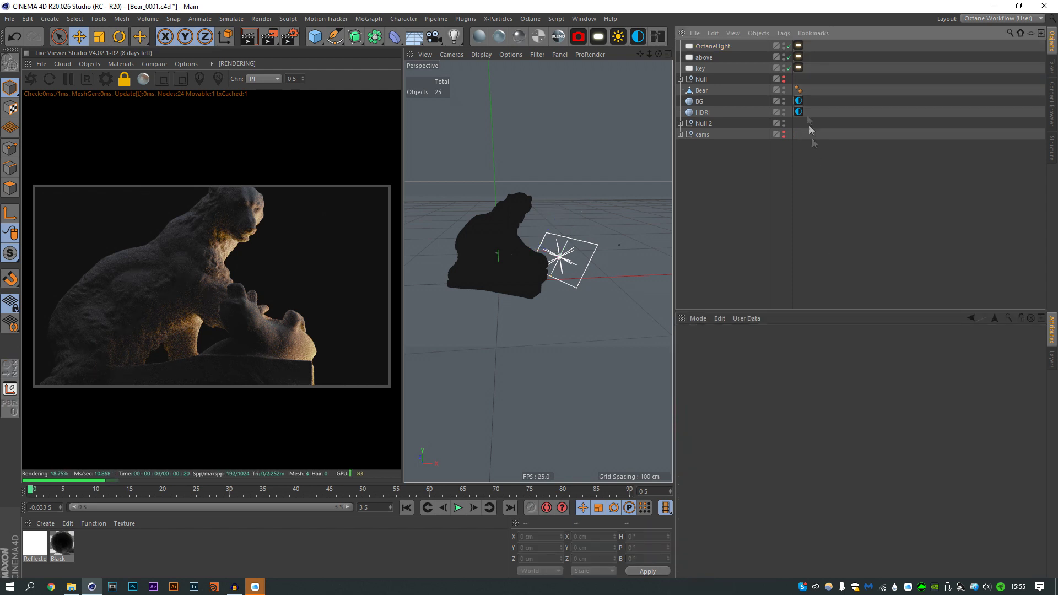
- Move the Null.2 camera group above the Null object in the object hierarchy and expand it
left_click(681, 134)
left_click(681, 134)
left_click_drag(696, 126, 697, 76)
left_click(680, 79)
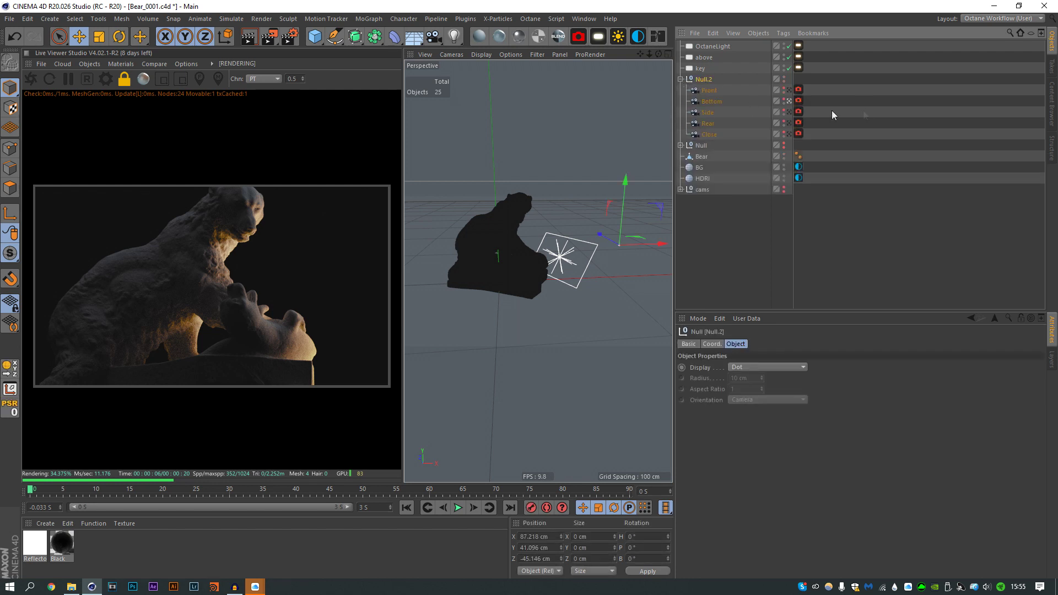
- Enable post processing on the Bottom camera and raise its bloom power to about 15.94
left_click(798, 100)
left_click(889, 345)
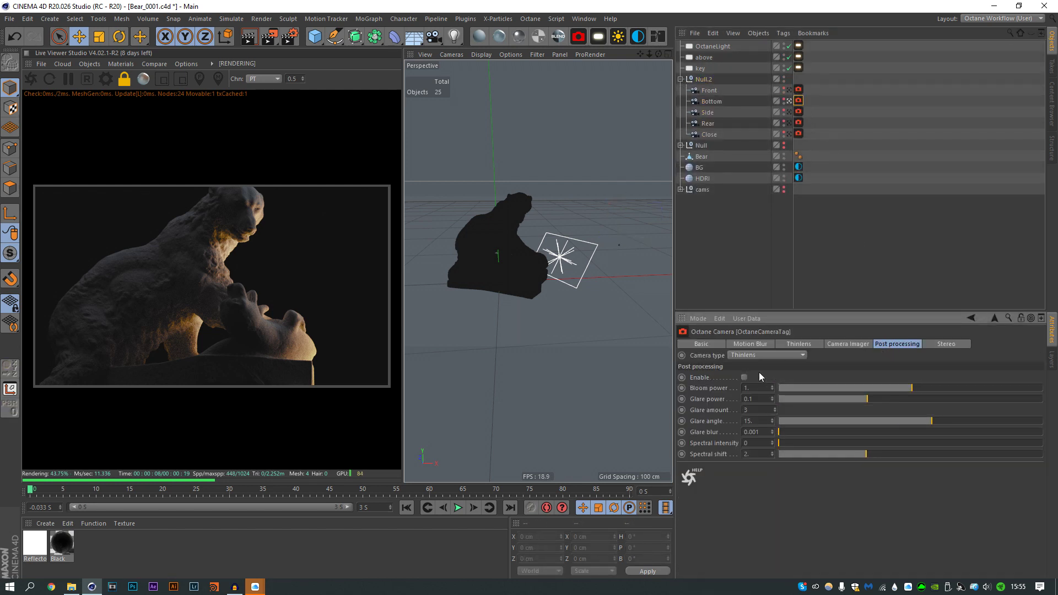
left_click_drag(911, 391, 965, 396)
- Set the Bottom camera's imager exposure to about 0.305 and its gamma to about 0.556
left_click(842, 345)
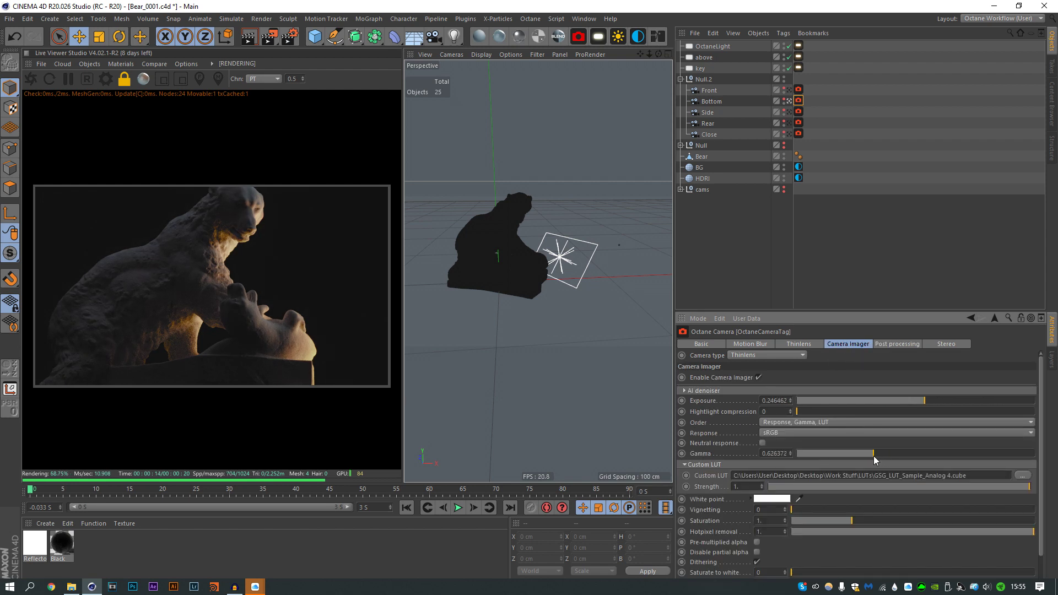
left_click_drag(934, 401, 930, 402)
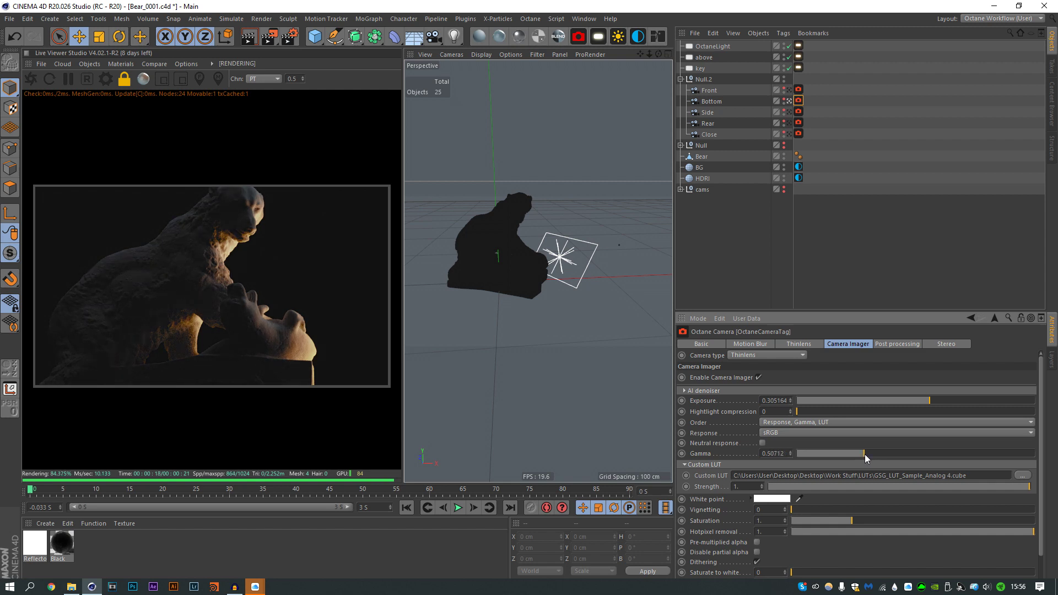
left_click_drag(866, 454, 868, 455)
left_click(857, 270)
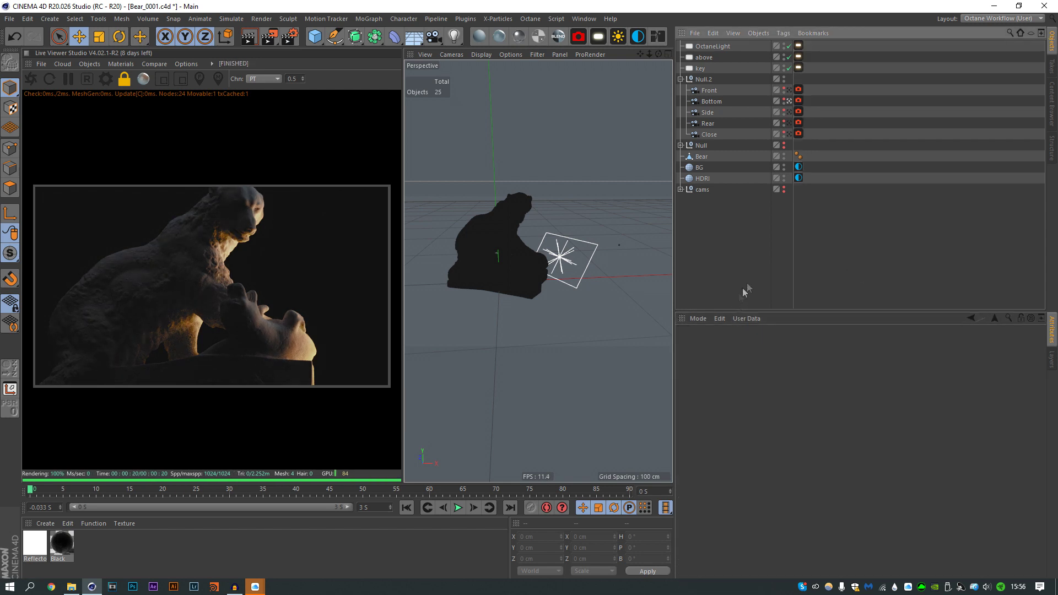
- Duplicate the warm front light behind the bear at about X -10, Y 23, Z 118 cm, rotated to about 173° heading, -8° pitch
left_click(715, 47)
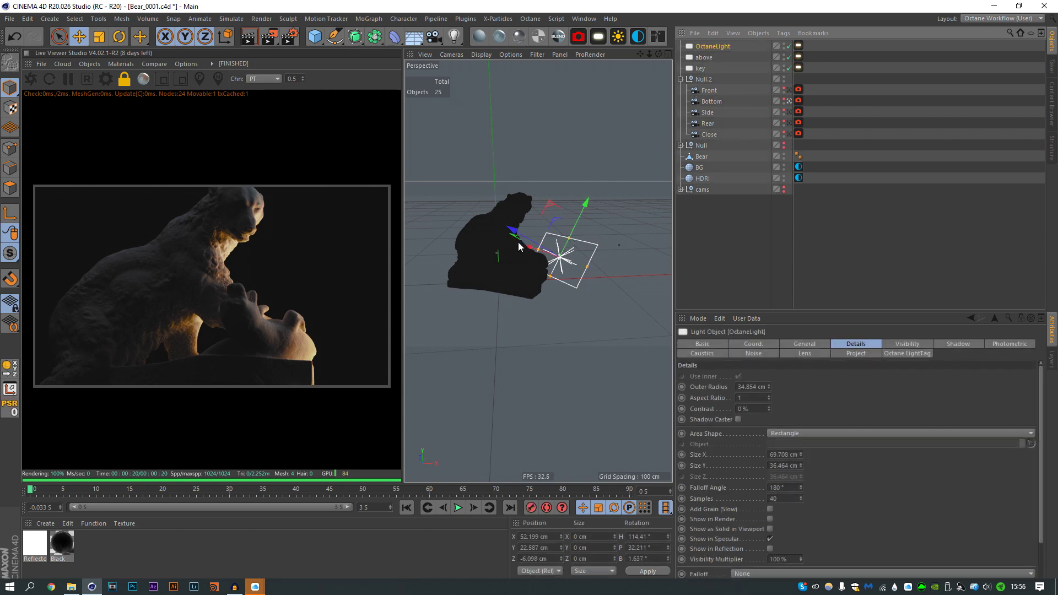
mouse_move(517, 241)
left_mouse_down("ctrl")
mouse_move(569, 234)
mouse_move(520, 228)
mouse_move(517, 237)
left_mouse_up("ctrl")
left_click_drag(511, 253, 544, 256)
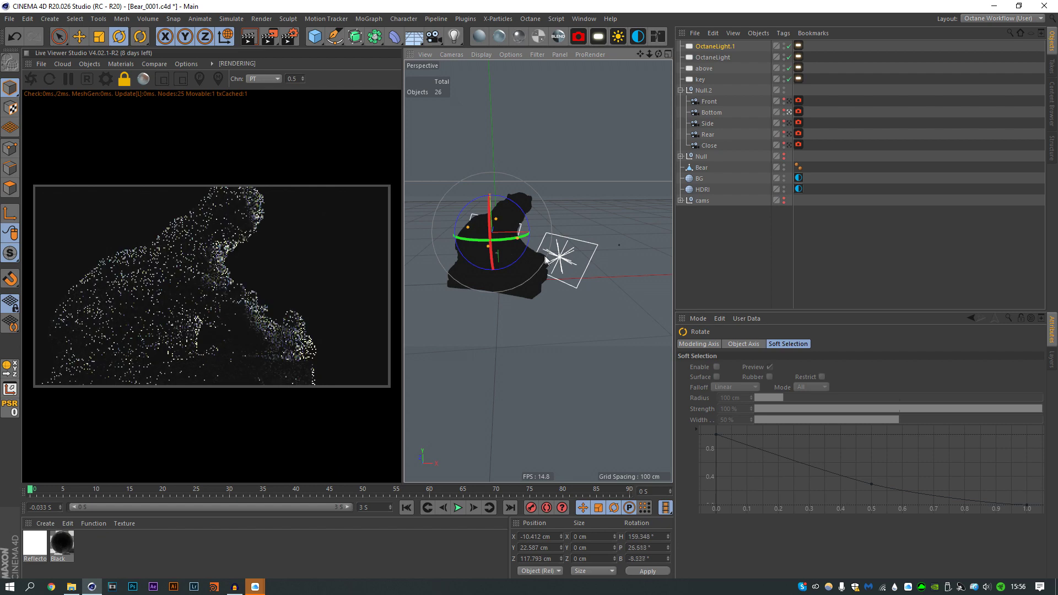
mouse_move(497, 220)
left_mouse_down()
mouse_move(480, 217)
mouse_move(476, 256)
mouse_move(507, 269)
mouse_move(483, 215)
mouse_move(460, 217)
mouse_move(484, 214)
mouse_move(489, 199)
mouse_move(499, 214)
left_mouse_up()
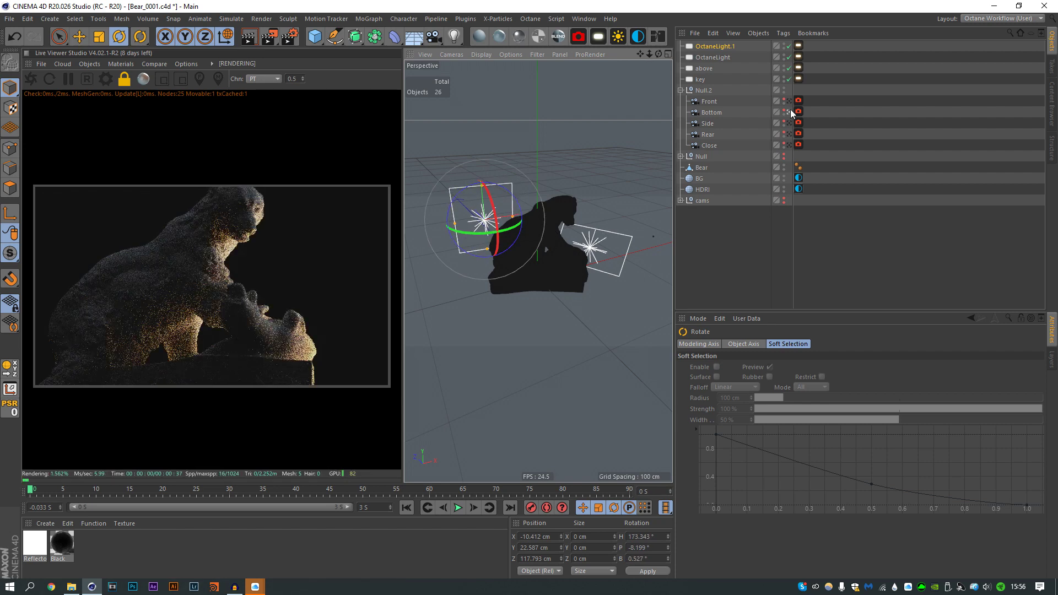
- Look through the Front camera and replace its Octane camera tag with a copy of the Bottom camera's tag
left_click(789, 102)
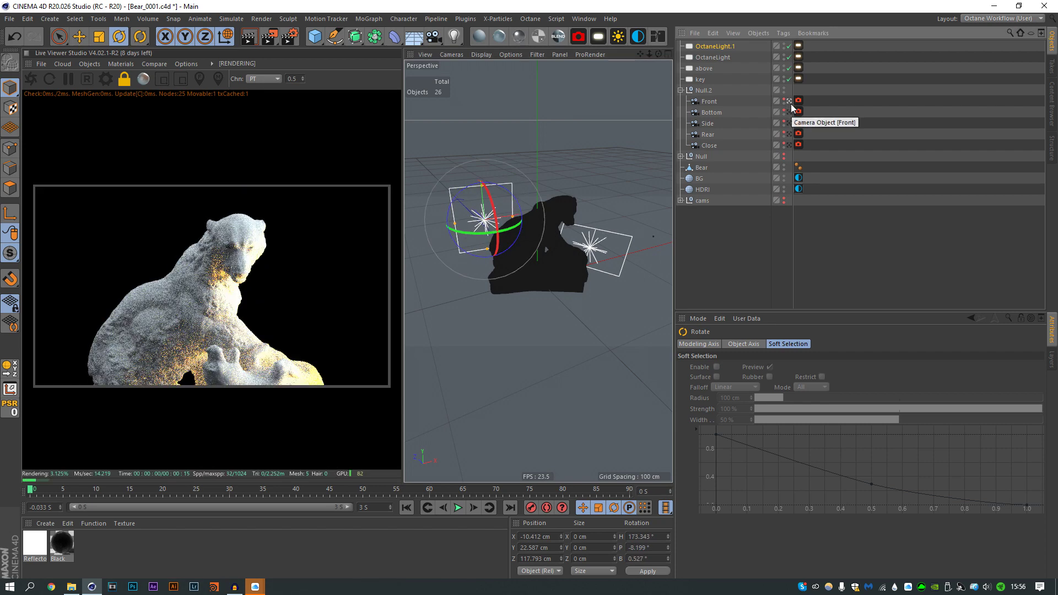
left_click(797, 100)
key("Delete")
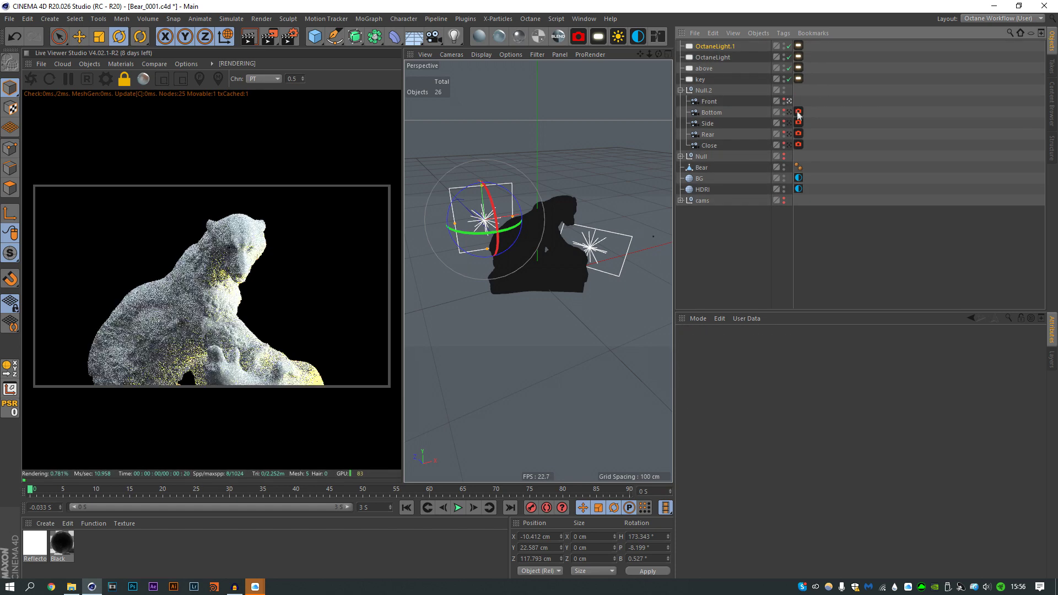
left_click_drag(798, 104, 798, 101, "ctrl")
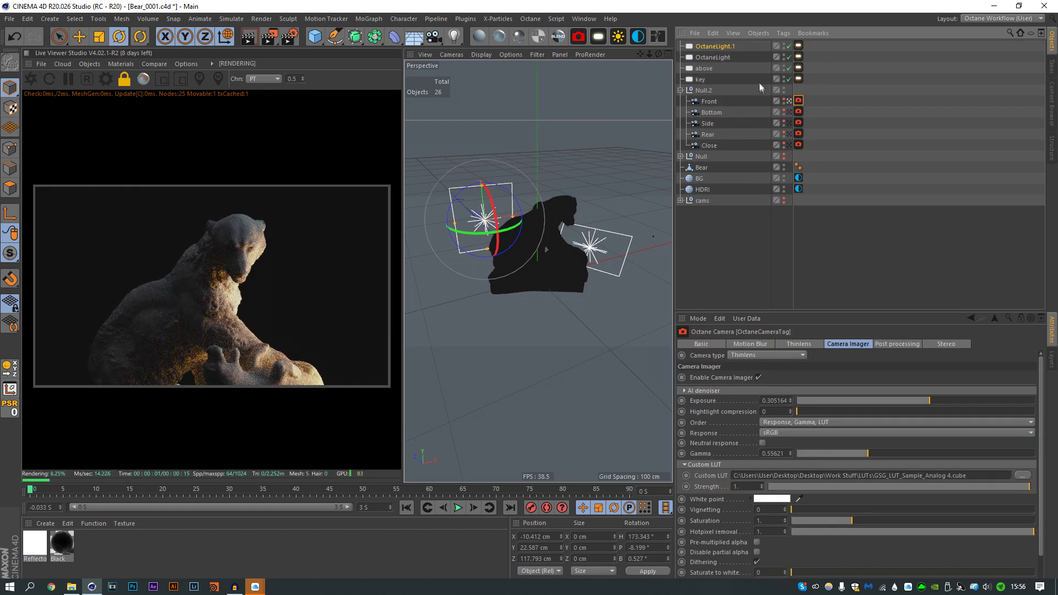
- Move the duplicated light to about X -14, Y 43, Z 59 cm and rotate it to about 193° heading, -13° pitch
left_click_drag(513, 239, 589, 294, "alt")
key("e")
left_click_drag(483, 233, 463, 226)
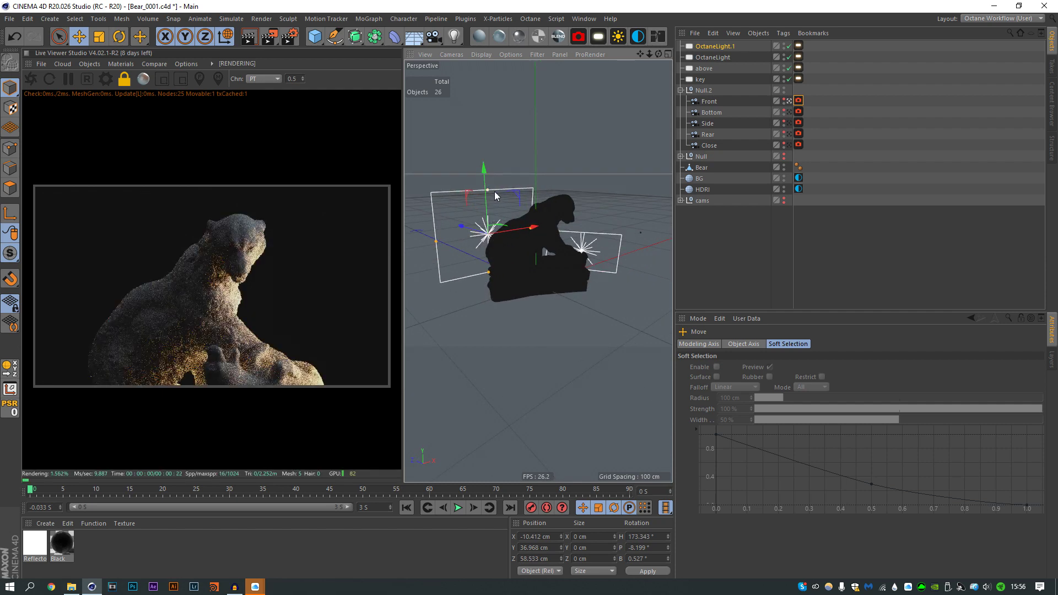
left_click_drag(533, 232, 573, 234, "alt")
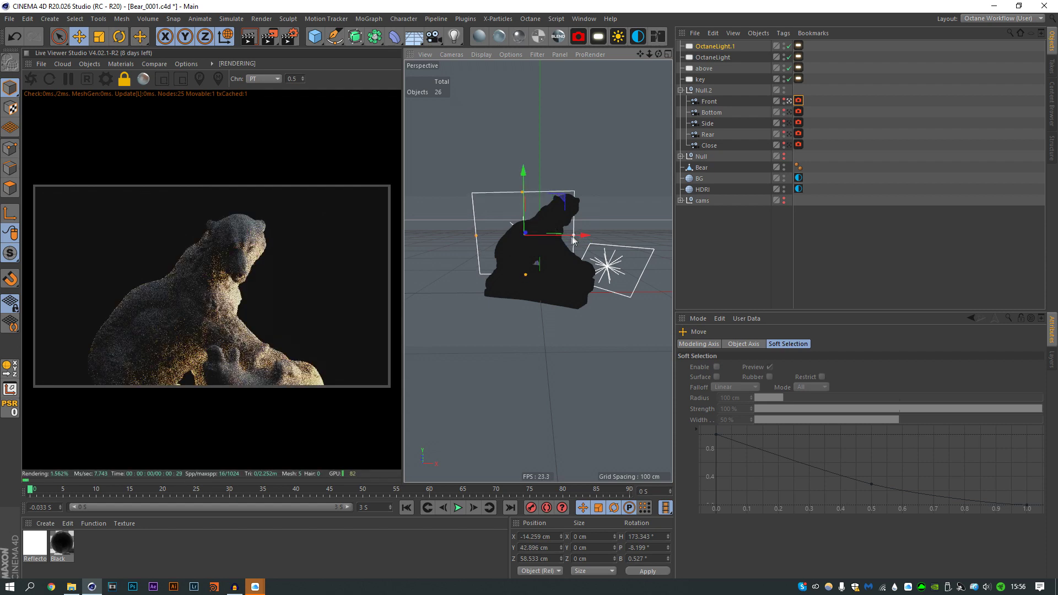
key("r")
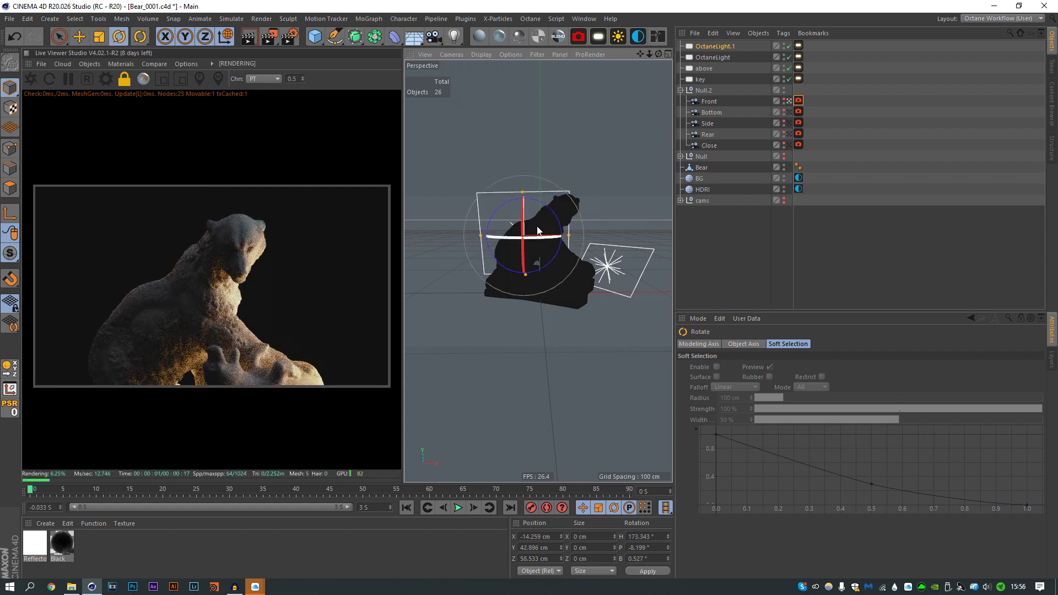
left_click_drag(544, 227, 547, 250)
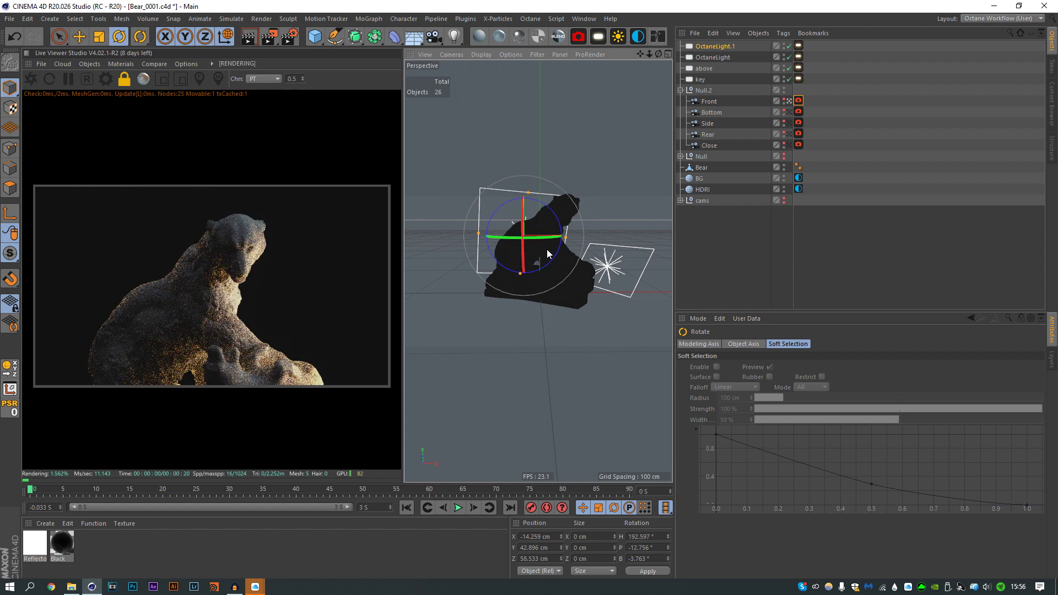
- Lower the Front camera's imager gamma to about 0.51
left_click(799, 100)
left_click_drag(868, 453, 860, 452)
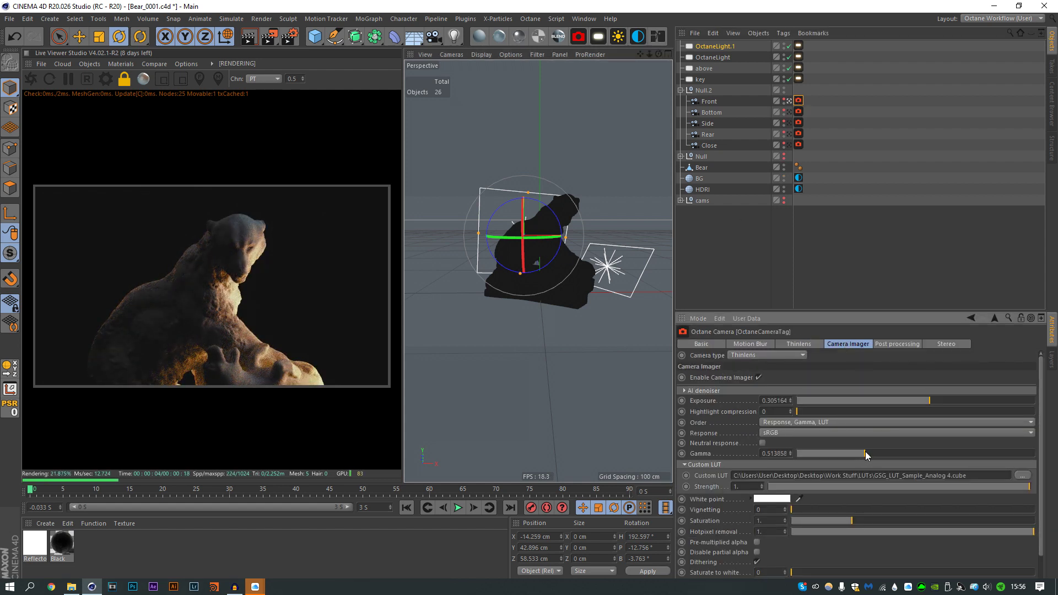
- Nudge the duplicated light slightly behind the bear and switch the render back to the Bottom camera
key("e")
left_click_drag(538, 223, 525, 216)
left_click_drag(548, 230, 544, 230)
left_click(857, 165)
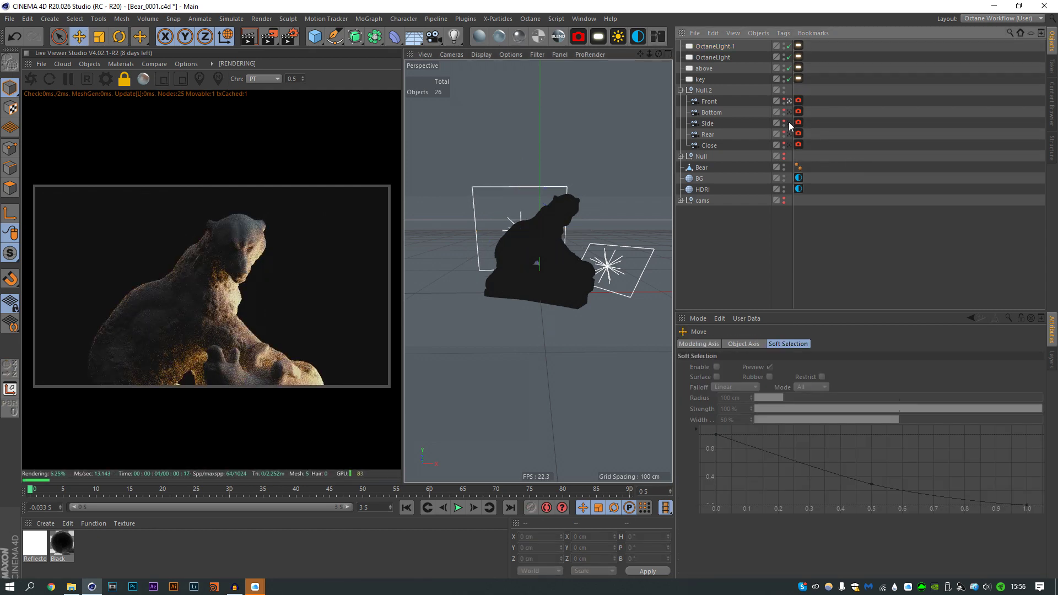
left_click(788, 123)
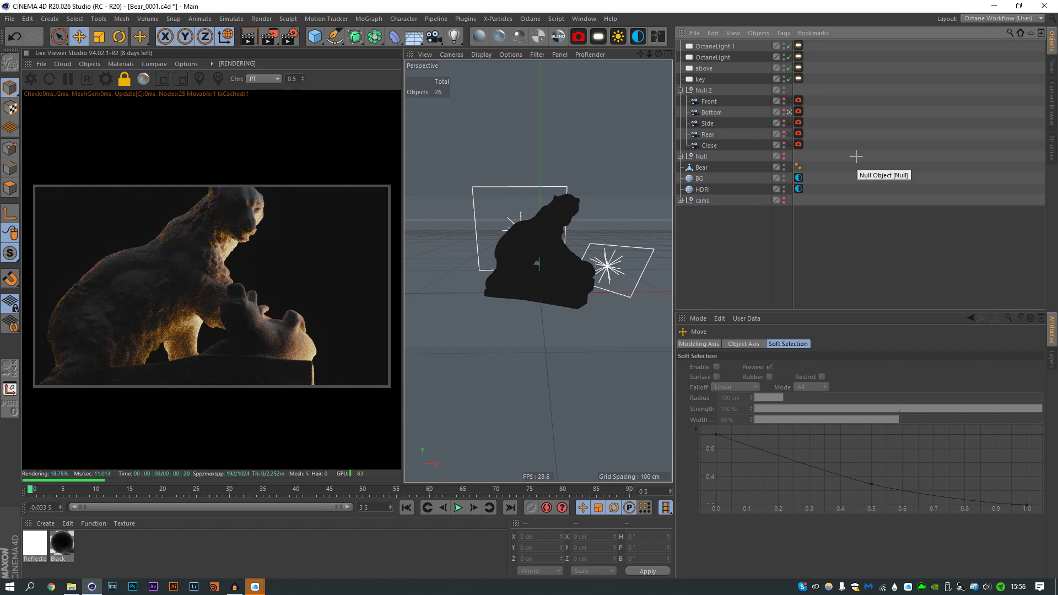
- Apply a new Octane metallic material to the Bear object and open the material in the Octane Node Editor
left_click(517, 37)
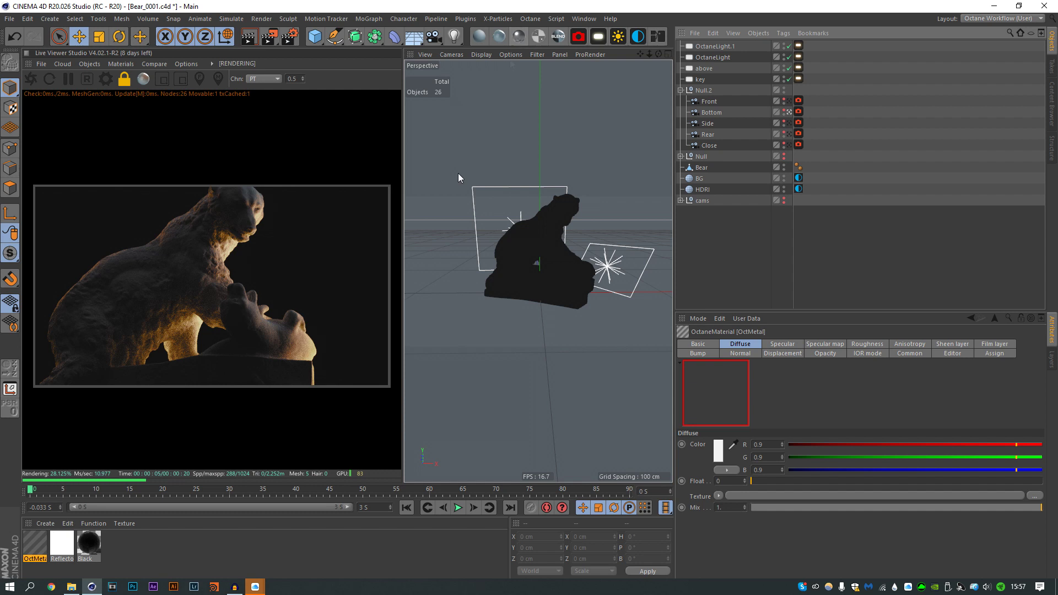
left_click_drag(36, 545, 693, 170)
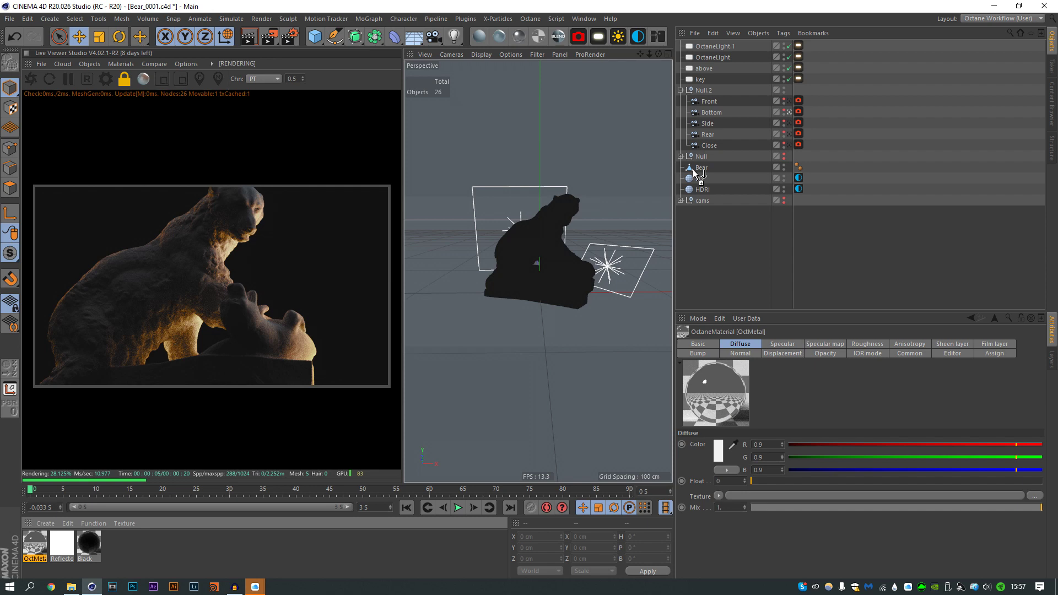
left_click_drag(695, 173, 693, 170)
left_click(873, 152)
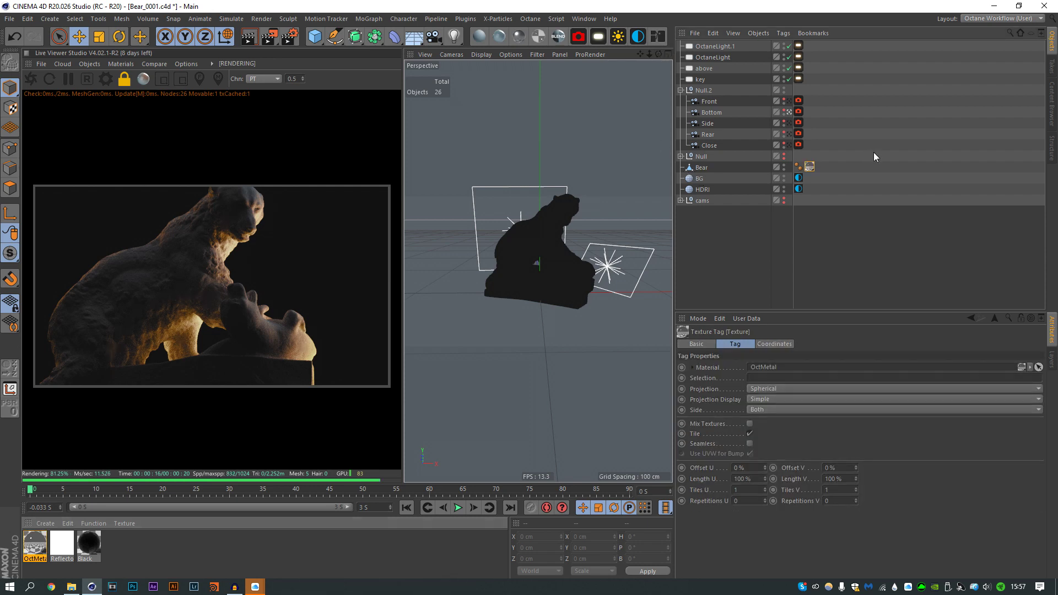
left_click(657, 37)
middle_click_drag(584, 305, 631, 296)
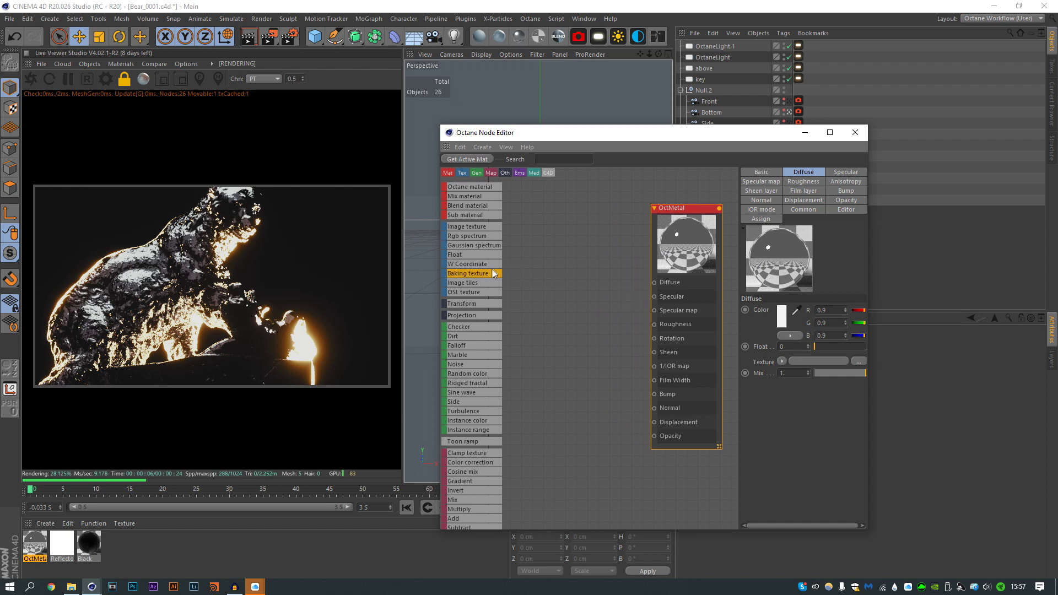
- Try a black RGB Spectrum node on the OctMetal material's Specular input, and disconnect it again
left_click_drag(586, 297, 656, 297)
left_click(771, 212)
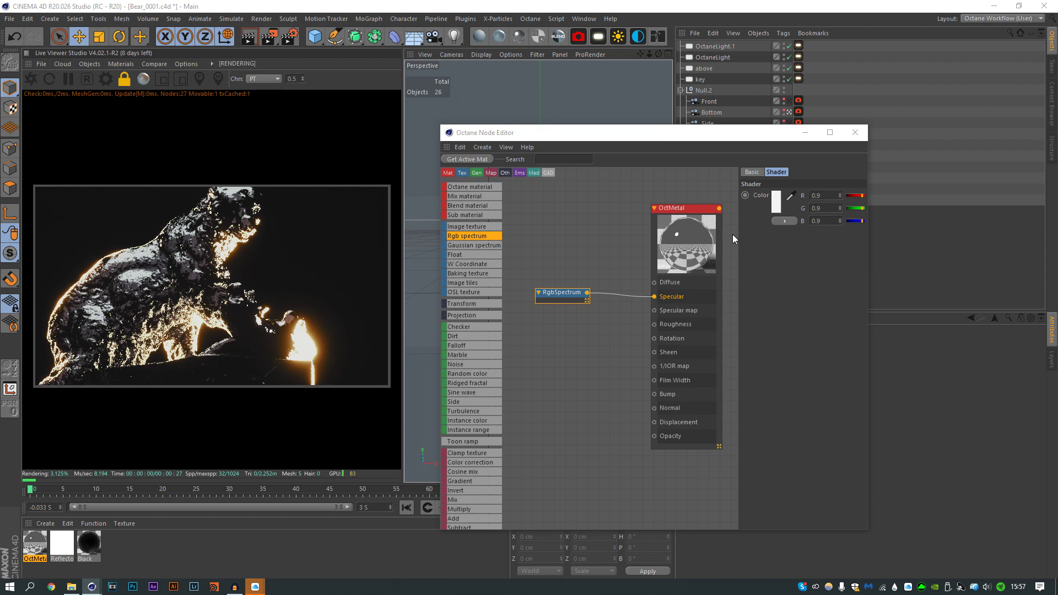
left_click(723, 223)
left_click(756, 239)
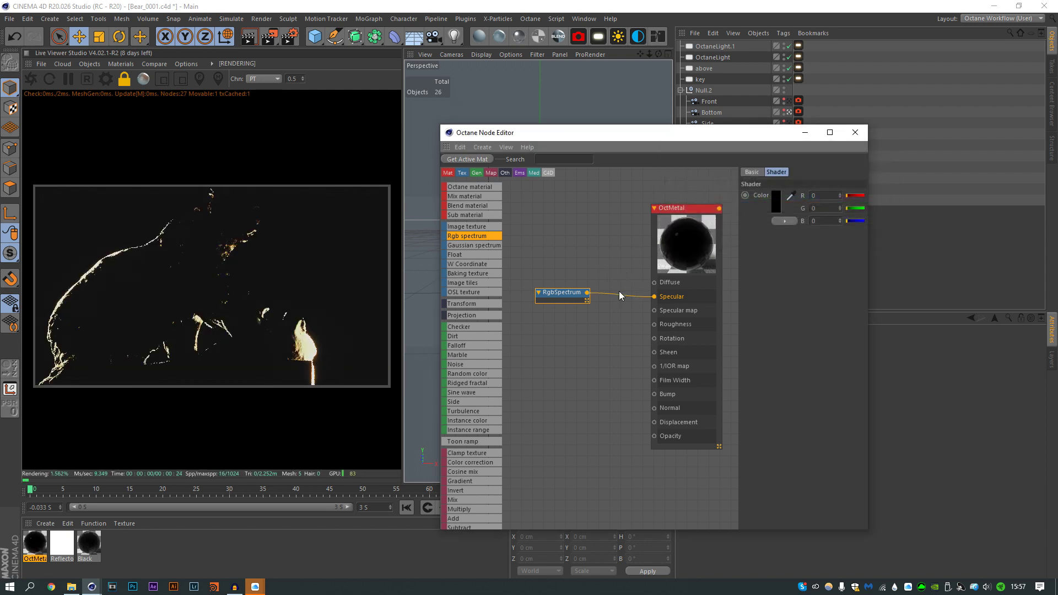
middle_click_drag(626, 266, 634, 260)
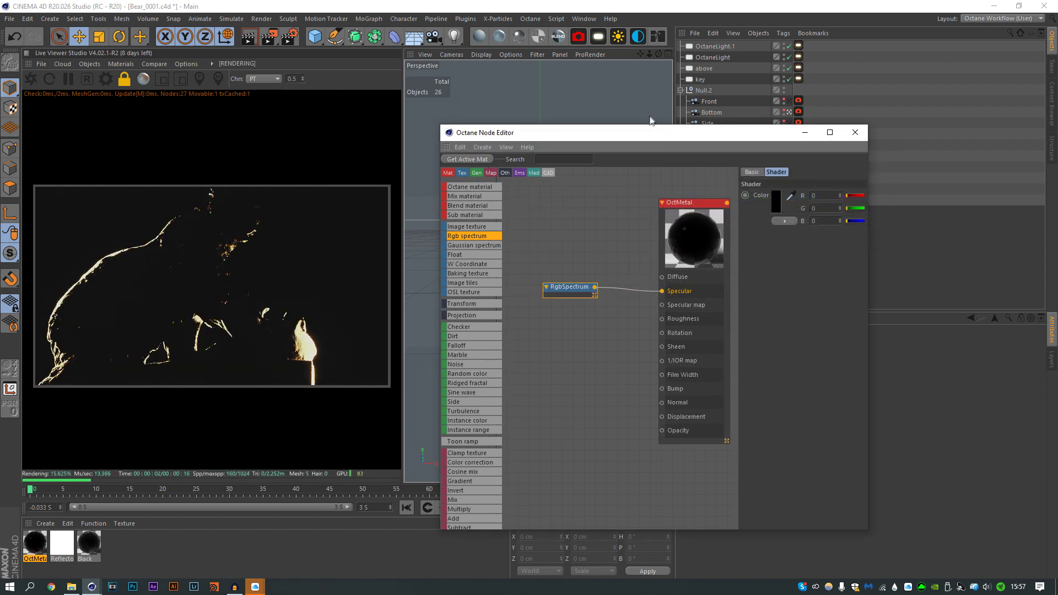
left_click_drag(646, 135, 645, 92)
left_click(638, 242)
key("Delete")
- Try the Rgb IOR reflection mode on the OctMetal material and set its metallic reflection mode to IOR + color
left_click_drag(695, 159, 680, 159)
left_click(771, 166)
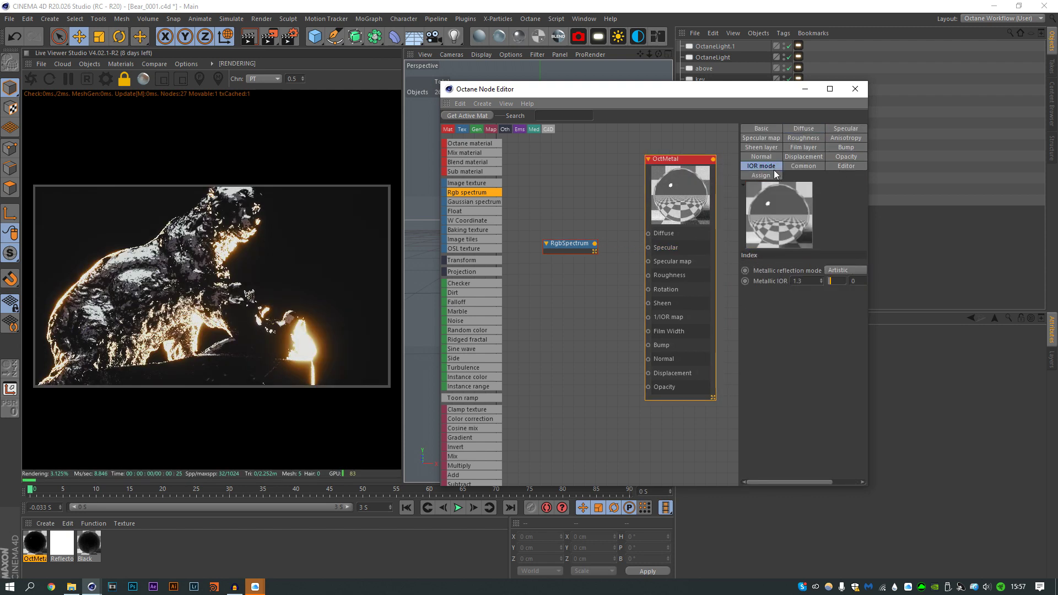
left_click(835, 293)
left_click(841, 270)
left_click(833, 305)
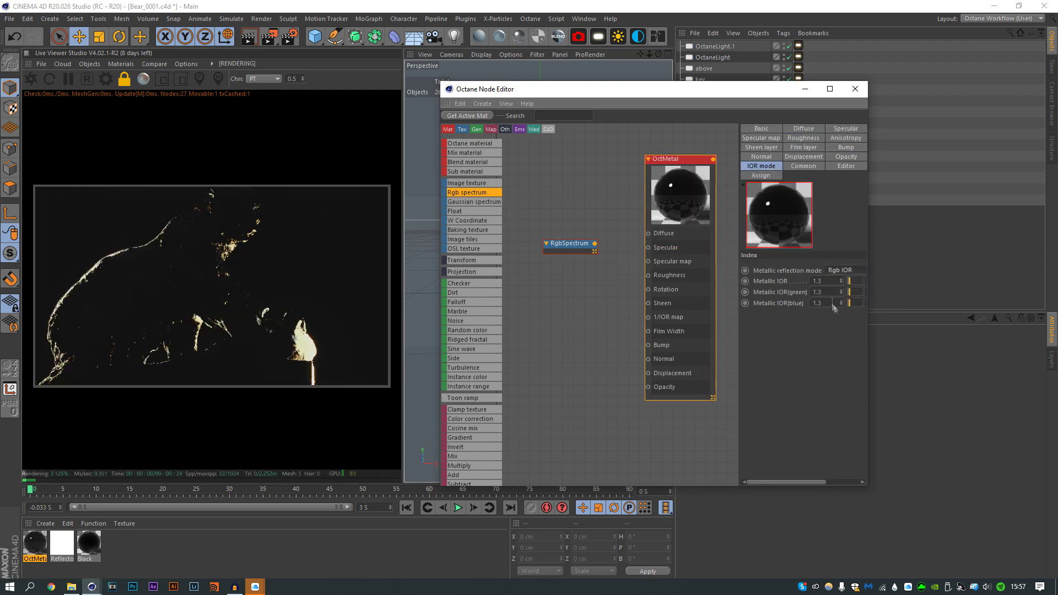
left_click(834, 270)
left_click(834, 294)
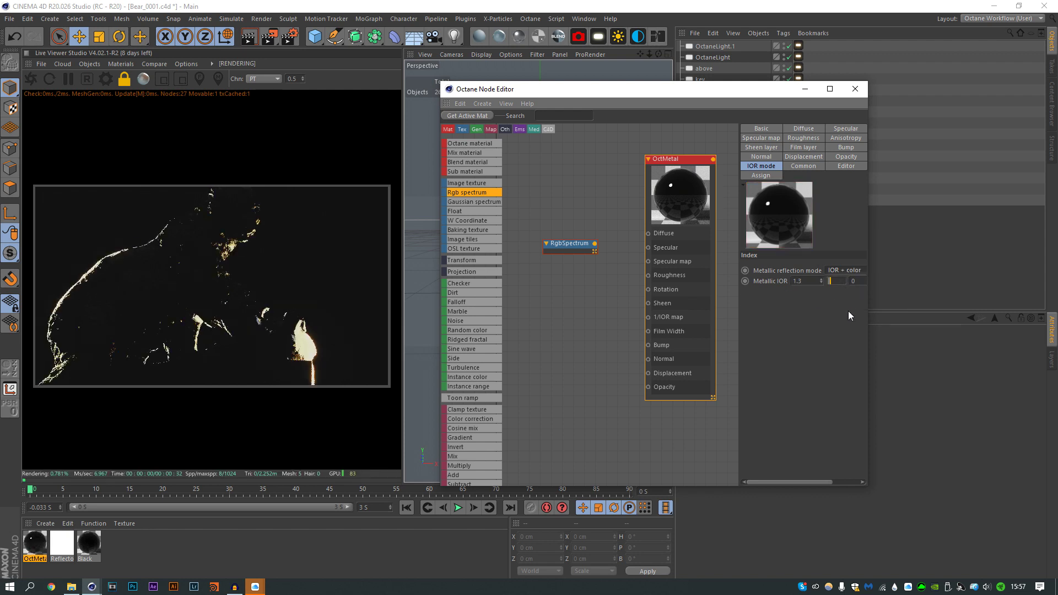
- Connect a Gradient node to the OctMetal Roughness input and shift its black knot toward white and its white knot slightly inward
left_click_drag(868, 304, 959, 305)
left_click_drag(697, 248, 678, 216)
middle_click_drag(630, 292, 671, 285)
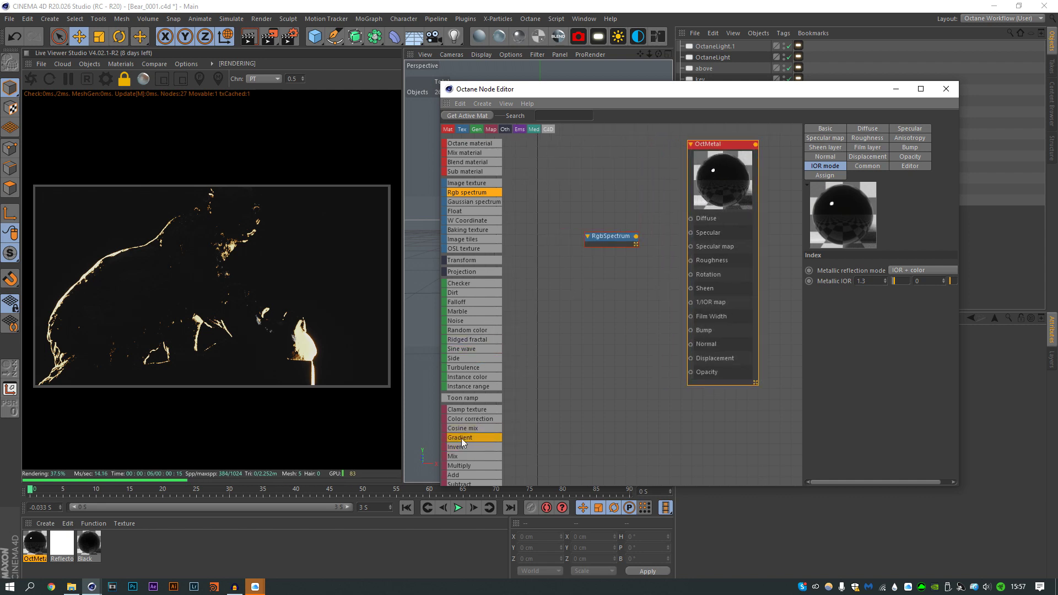
left_click_drag(461, 437, 567, 306)
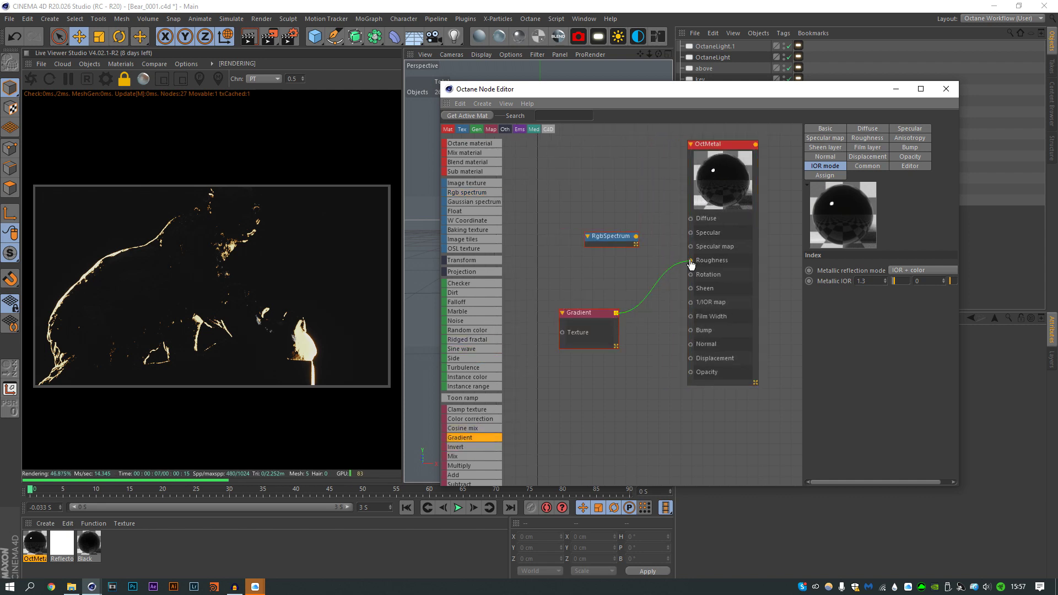
left_click_drag(596, 331, 619, 285)
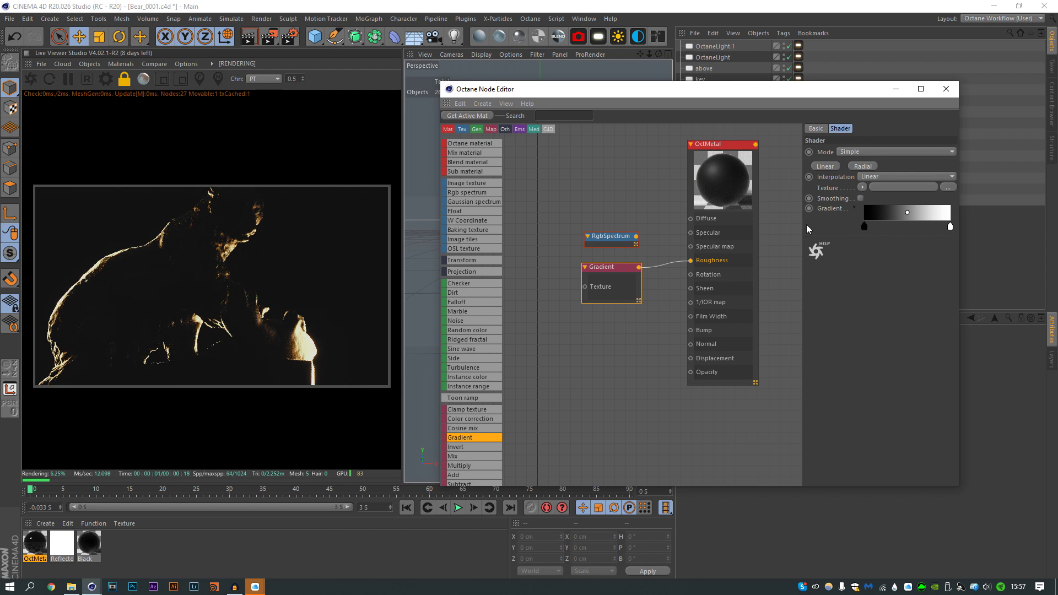
left_click_drag(843, 226, 927, 228)
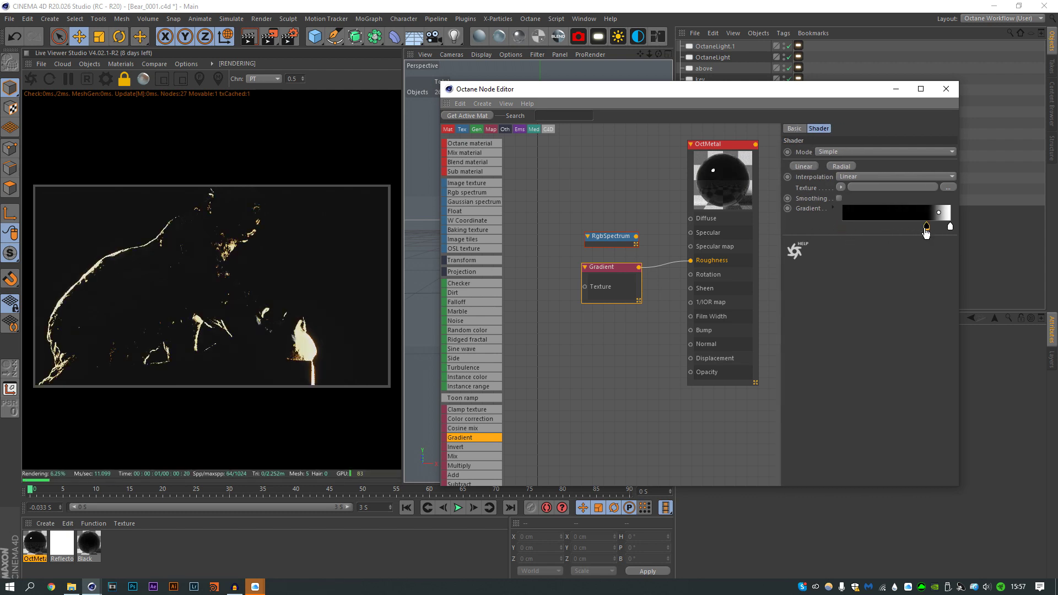
left_click_drag(949, 226, 937, 226)
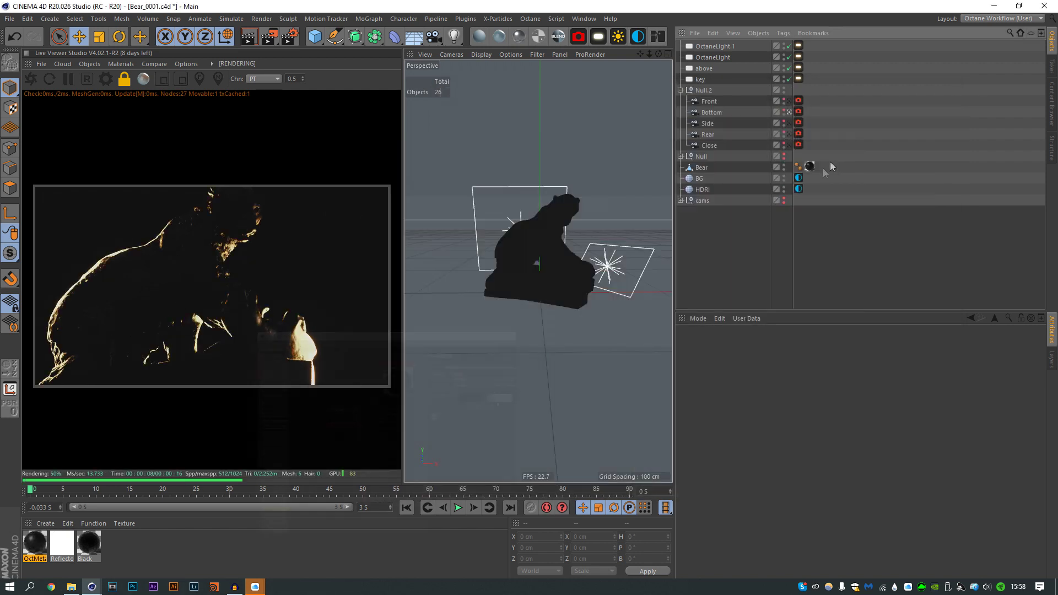
- Raise the Bottom camera's bloom power to about 29.87
left_click(798, 111)
left_click(882, 344)
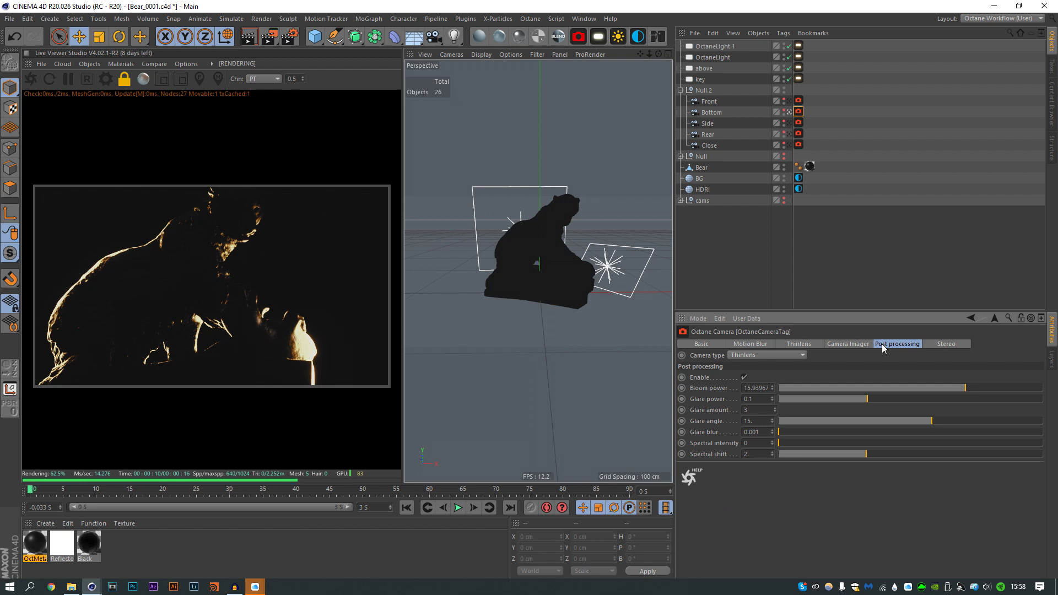
mouse_move(974, 387)
left_mouse_down()
mouse_move(986, 389)
mouse_move(978, 393)
left_mouse_up()
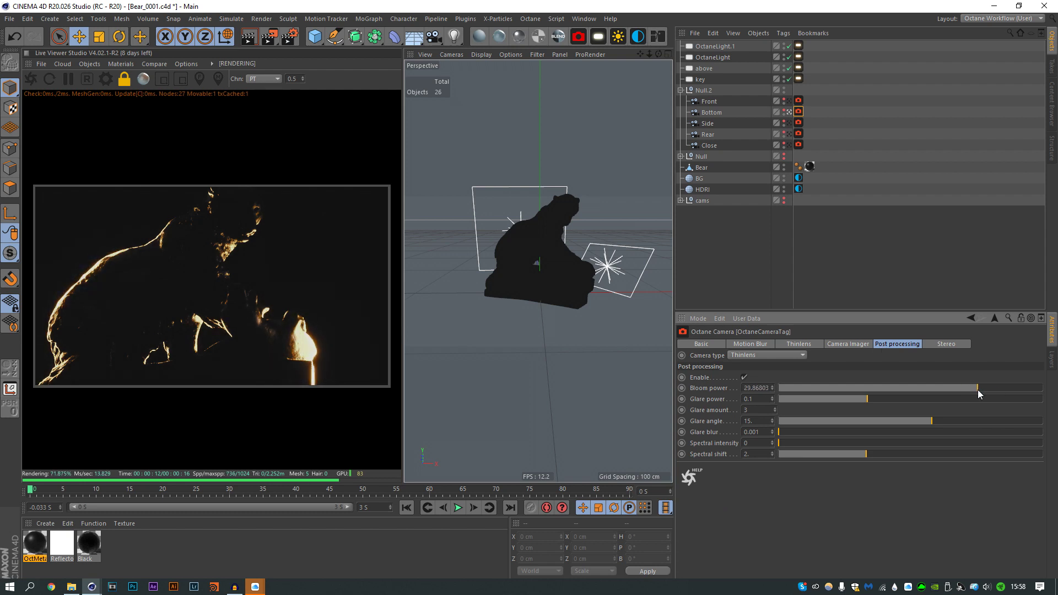
- Rename the OctaneLight object "highlight" and the OctaneLight.1 object "highlight 2"
double_click(711, 57)
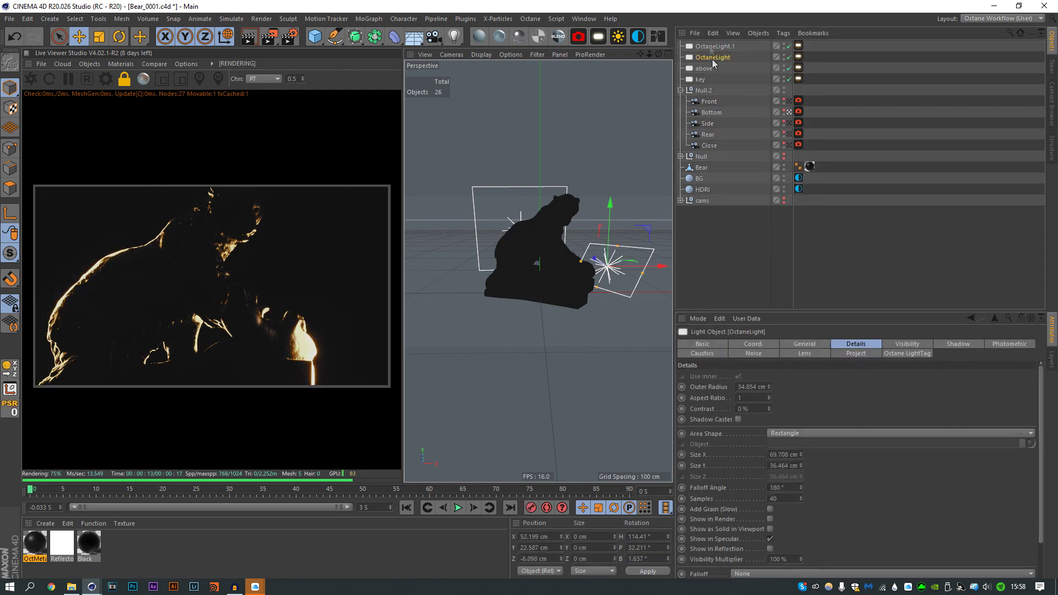
type("highlight")
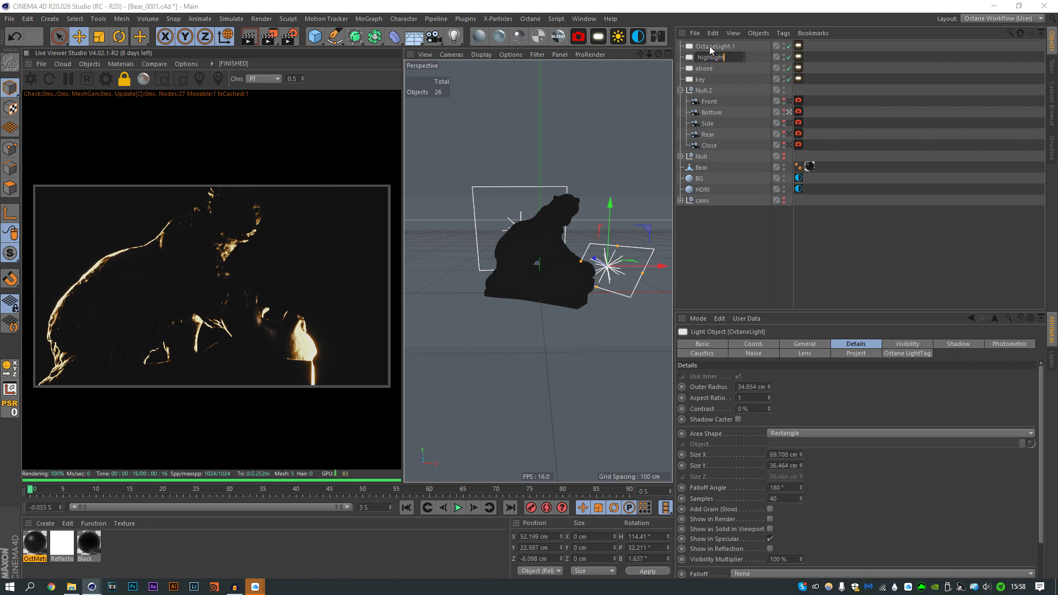
key("Return")
left_click(710, 48)
key("h")
key("i")
key("g")
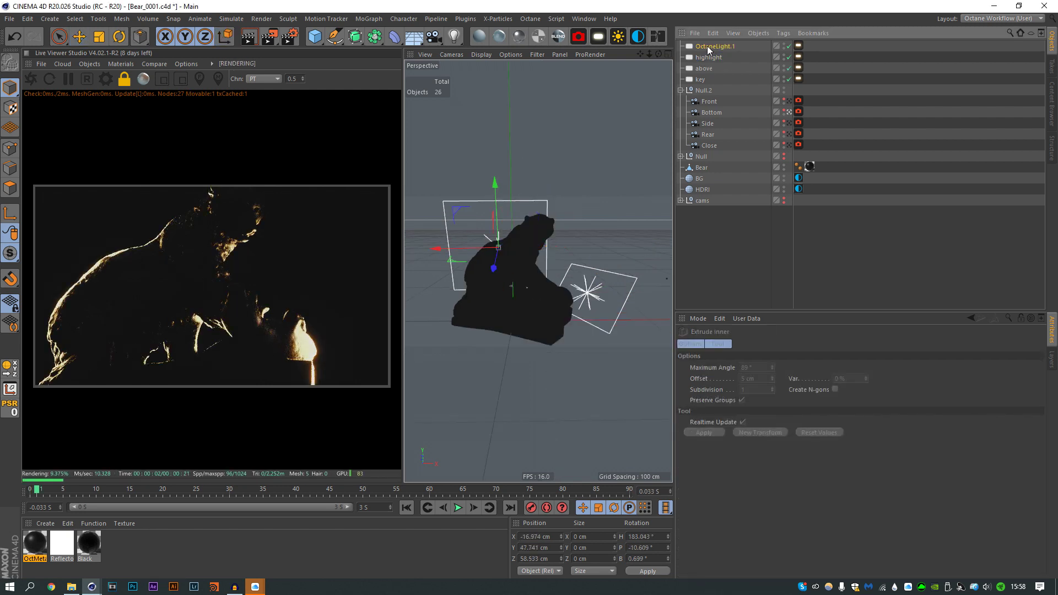
double_click(709, 47)
type("highlight 2")
key("Return")
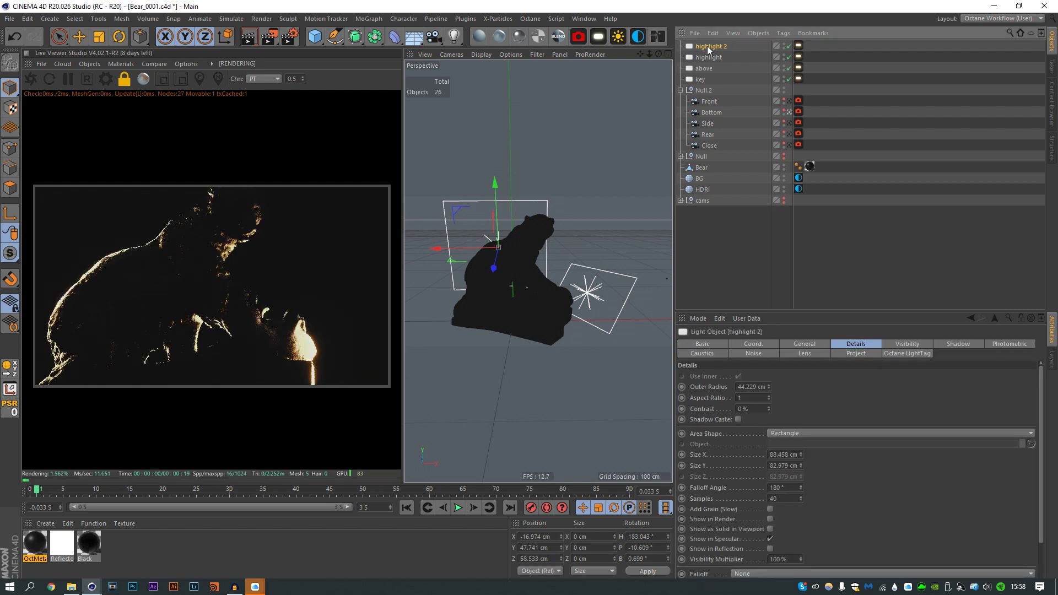
- Raise the highlight 2 light behind the bear to a Y position of about 55.8 cm
left_click_drag(528, 257, 514, 240)
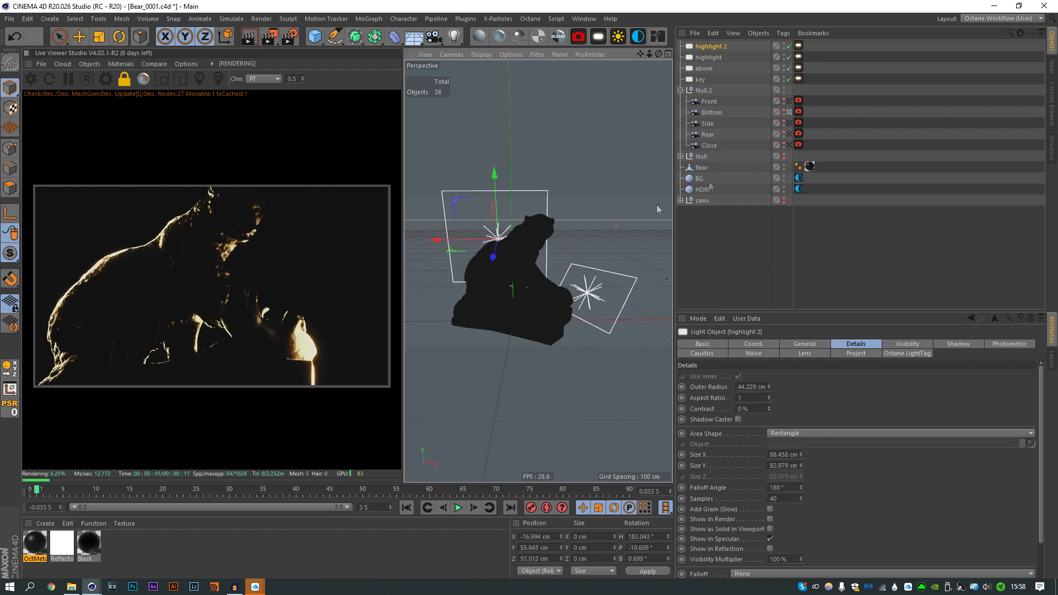
left_click(834, 115)
- Replace the highlight light's Falloffmap texture with a FloatTexture and set its float value to about 0.83
left_click(723, 56)
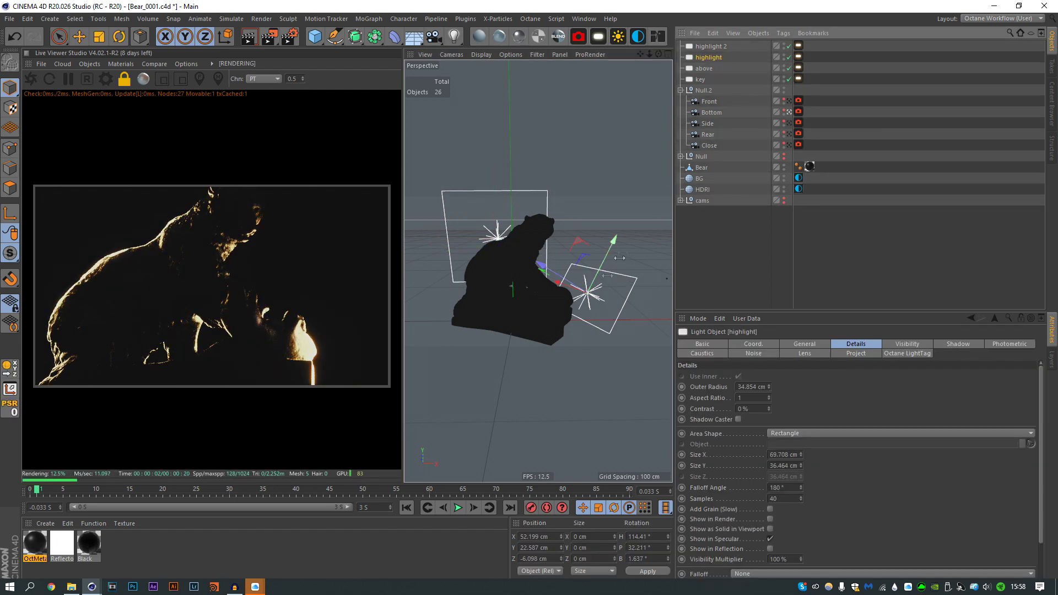
left_click(799, 57)
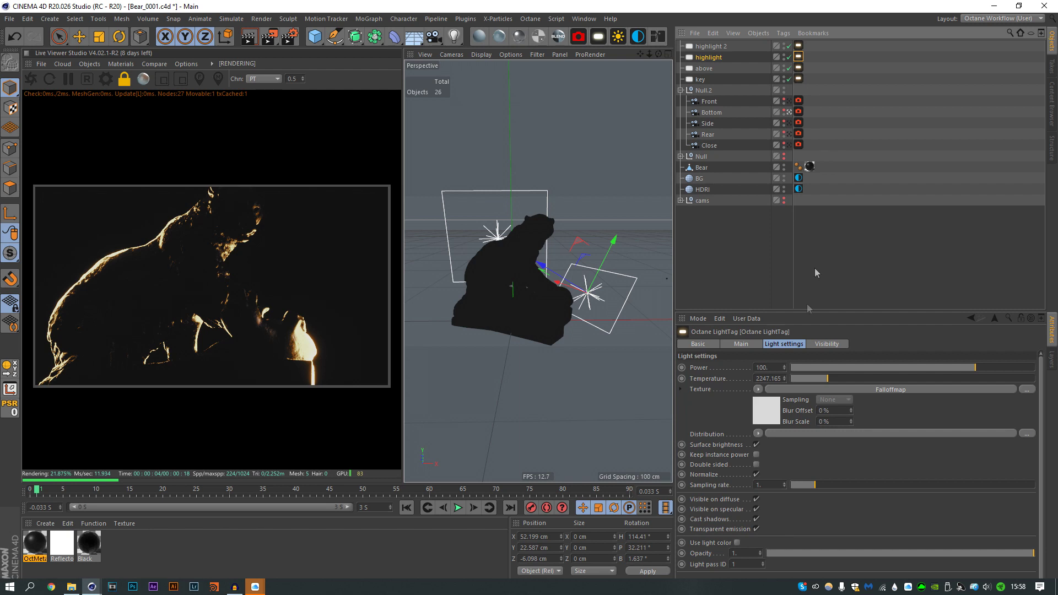
left_click(758, 389)
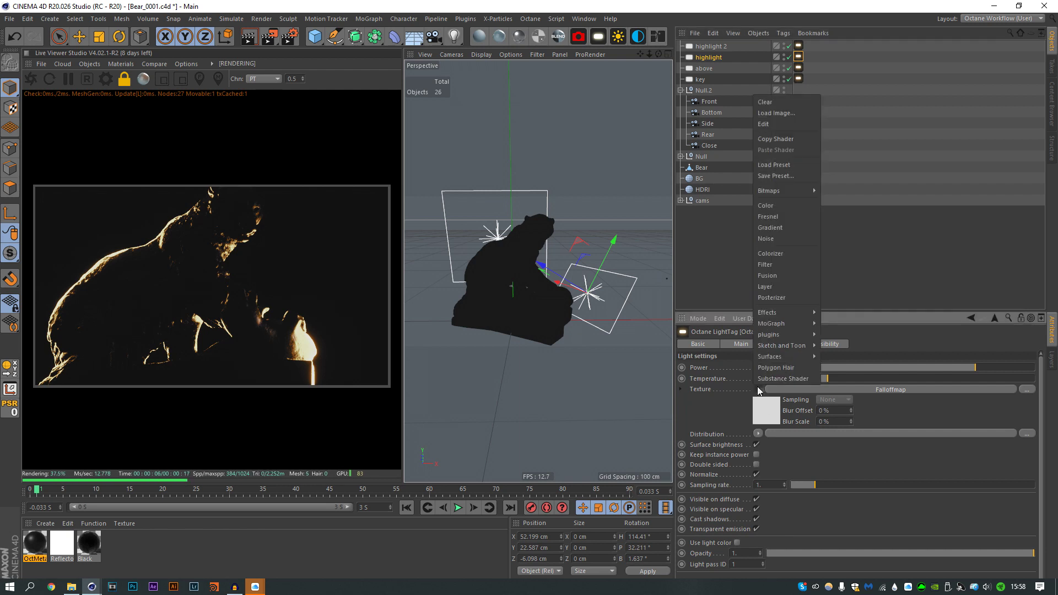
left_click(789, 102)
left_click(758, 389)
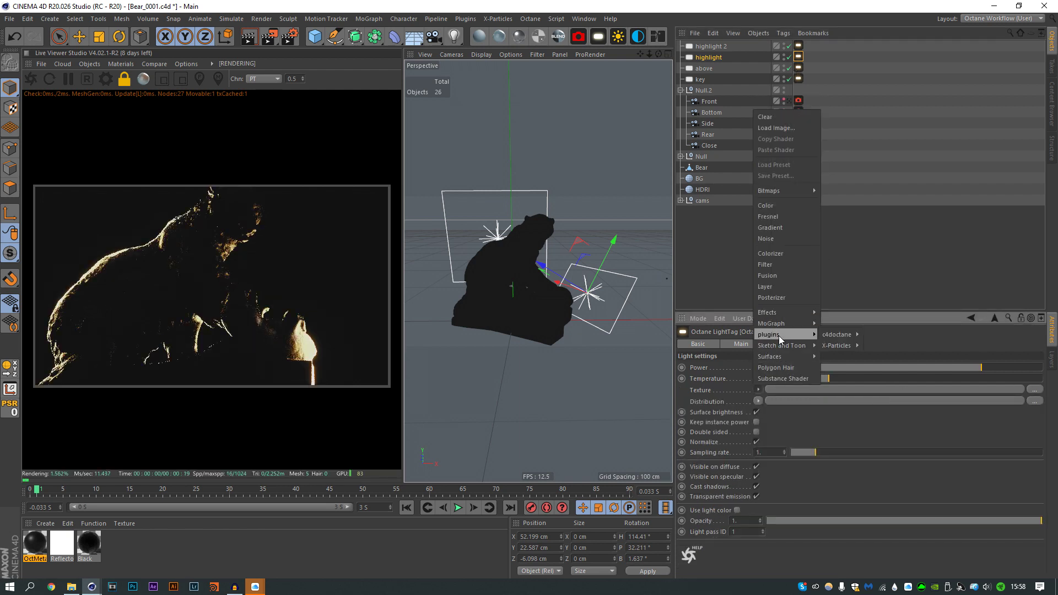
mouse_move(783, 335)
mouse_move(847, 341)
left_click(884, 257)
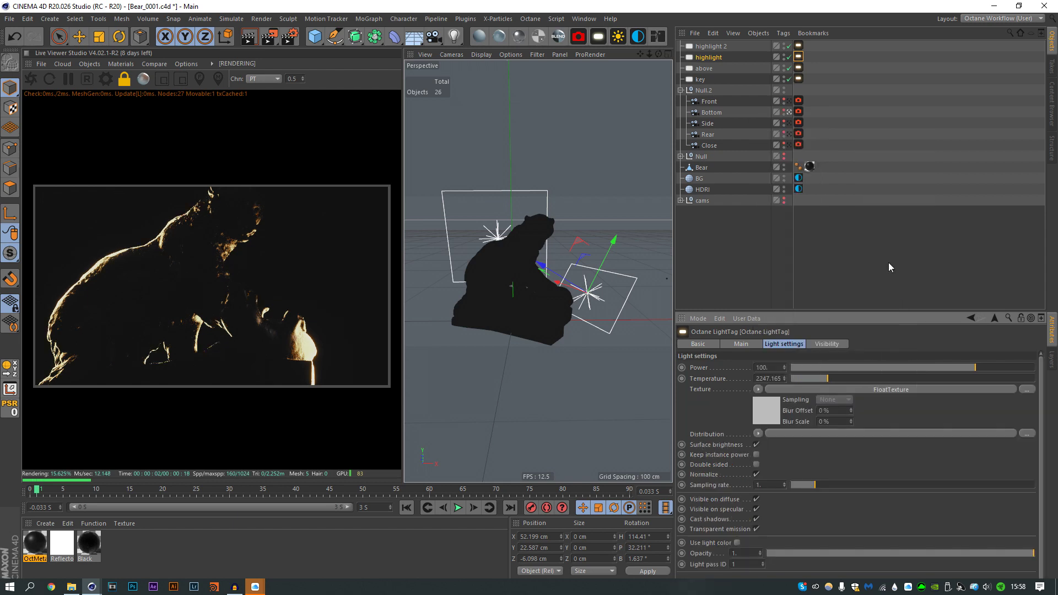
left_click(774, 410)
left_click_drag(861, 372, 989, 384)
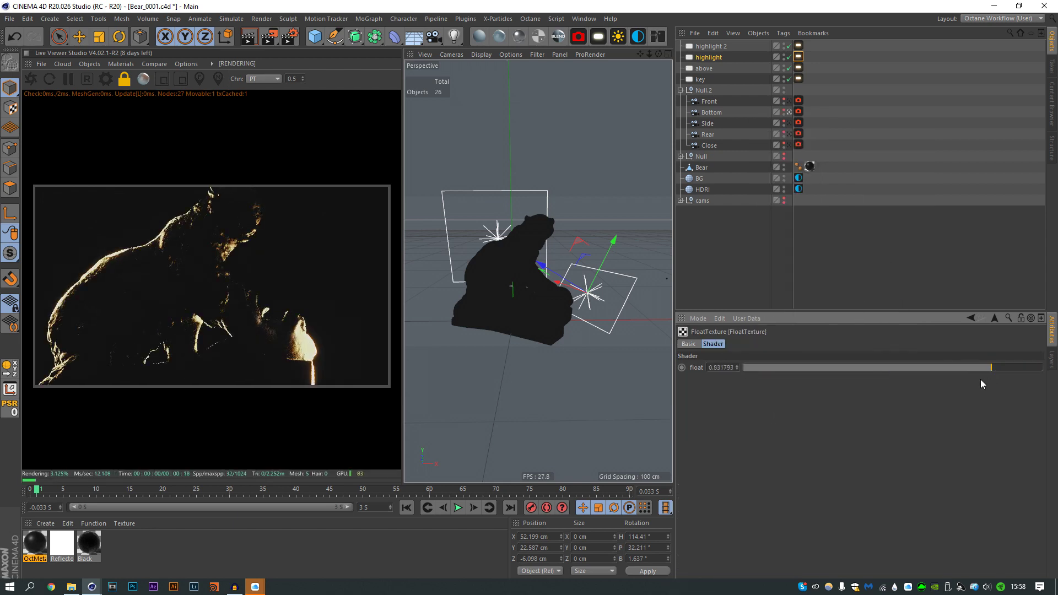
- Replace the highlight 2 light's Falloffmap texture with a FloatTexture and set its float value to about 0.93
left_click(798, 45)
left_click(756, 389)
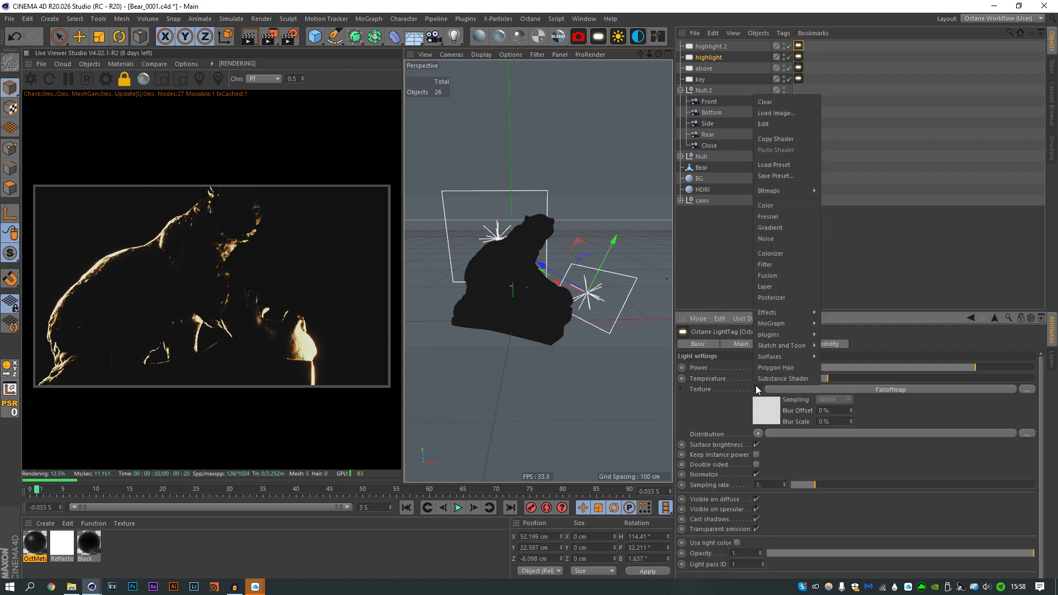
left_click(786, 101)
left_click(758, 389)
mouse_move(777, 334)
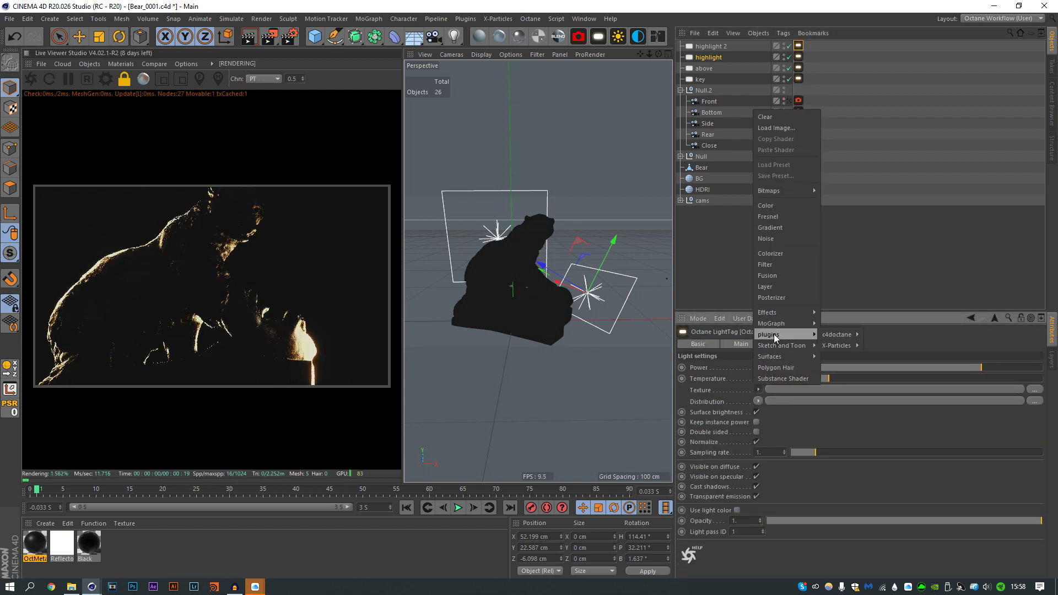
mouse_move(842, 338)
left_click(882, 258)
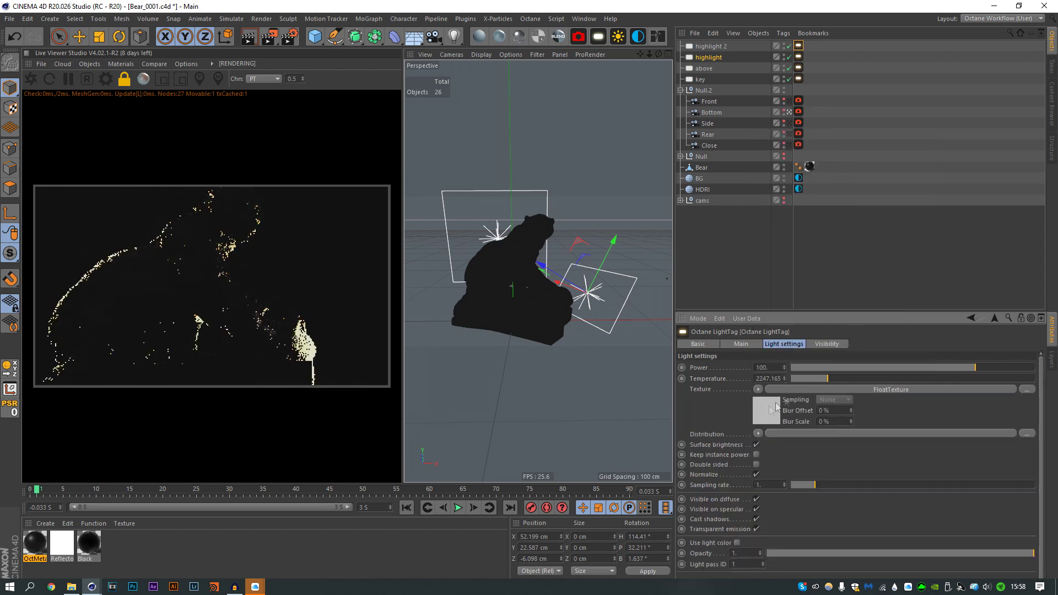
left_click(763, 410)
left_click_drag(891, 368, 1021, 368)
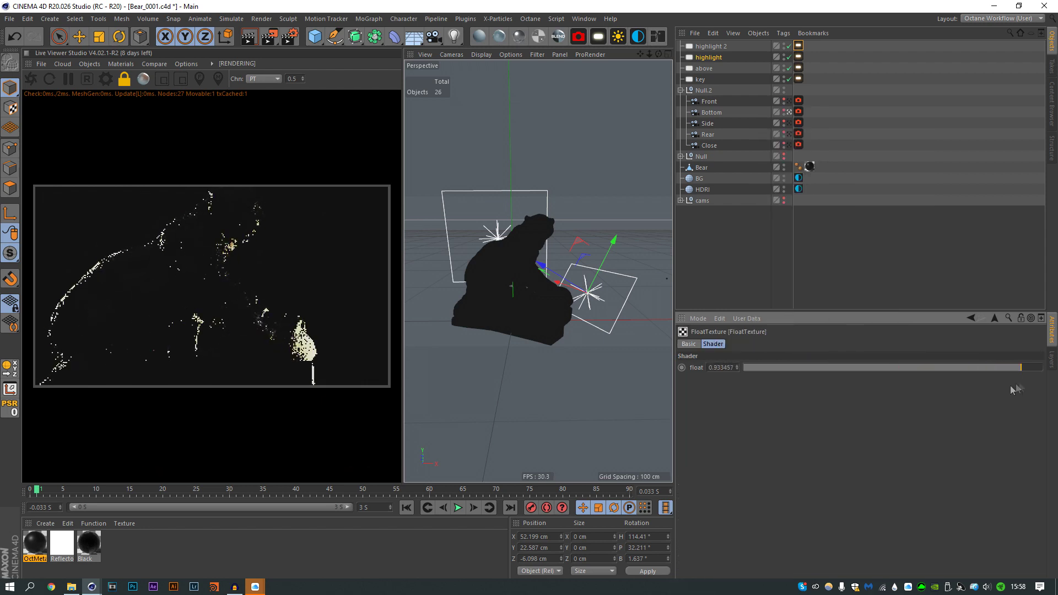
- Fine-tune the Bottom camera's bloom power and set its camera imager gamma to about 0.62
left_click(798, 111)
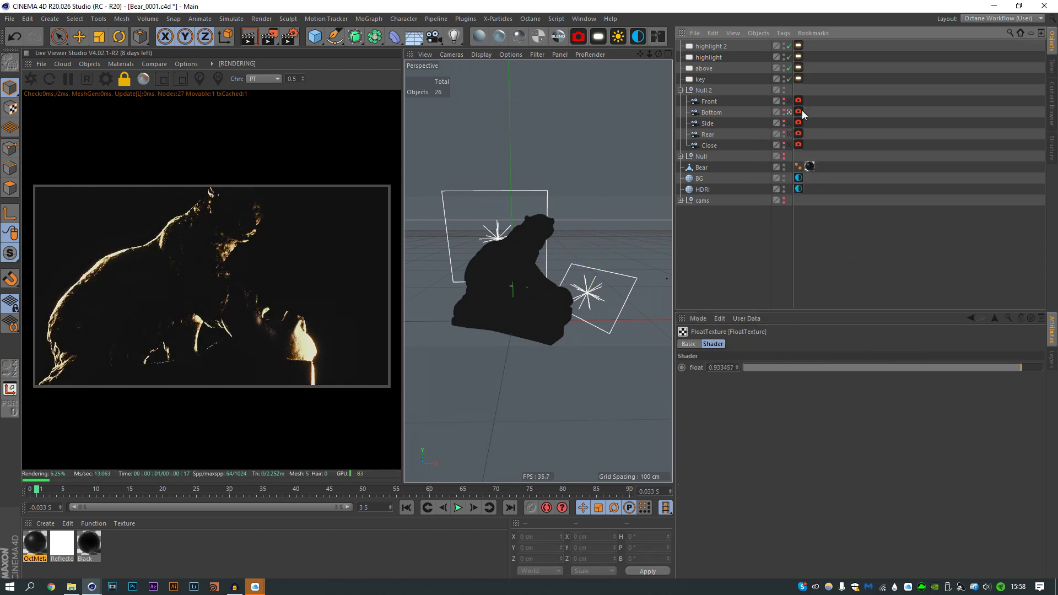
mouse_move(983, 388)
left_mouse_down()
mouse_move(1003, 391)
mouse_move(984, 391)
left_mouse_up()
left_click(832, 345)
mouse_move(868, 452)
left_mouse_down()
mouse_move(855, 451)
mouse_move(871, 451)
left_mouse_up()
left_click(849, 207)
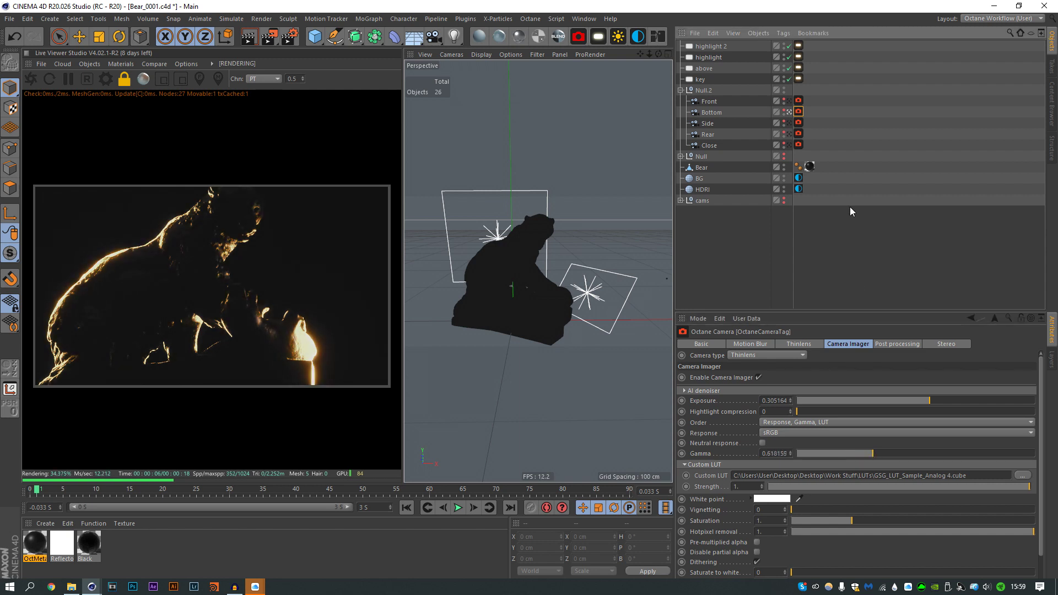
- Look through the Front camera and lower the above light to a Y position of 148.743 cm
left_click(789, 102)
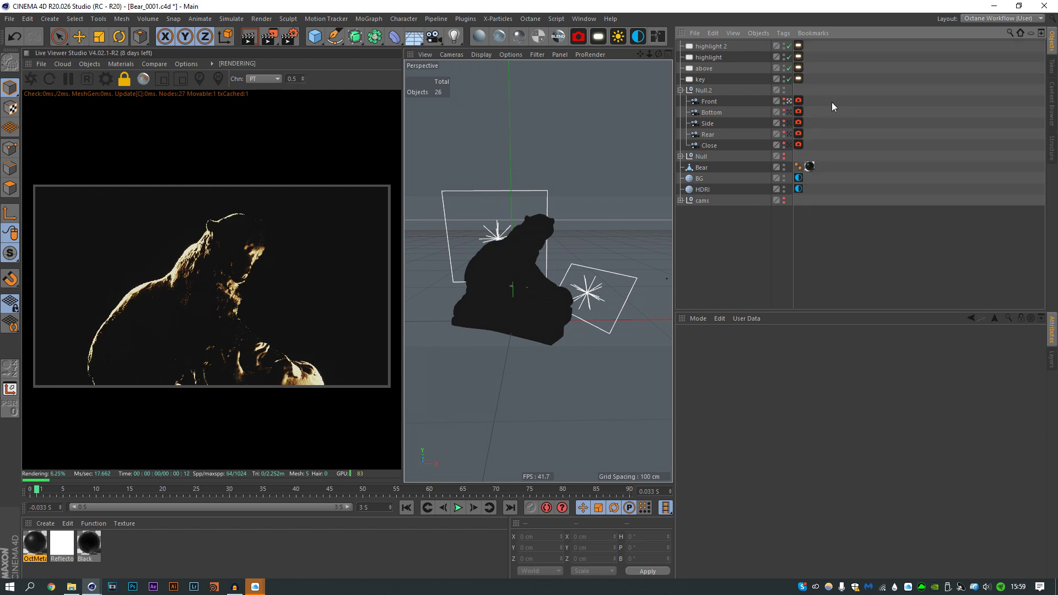
left_click(704, 69)
left_click(753, 344)
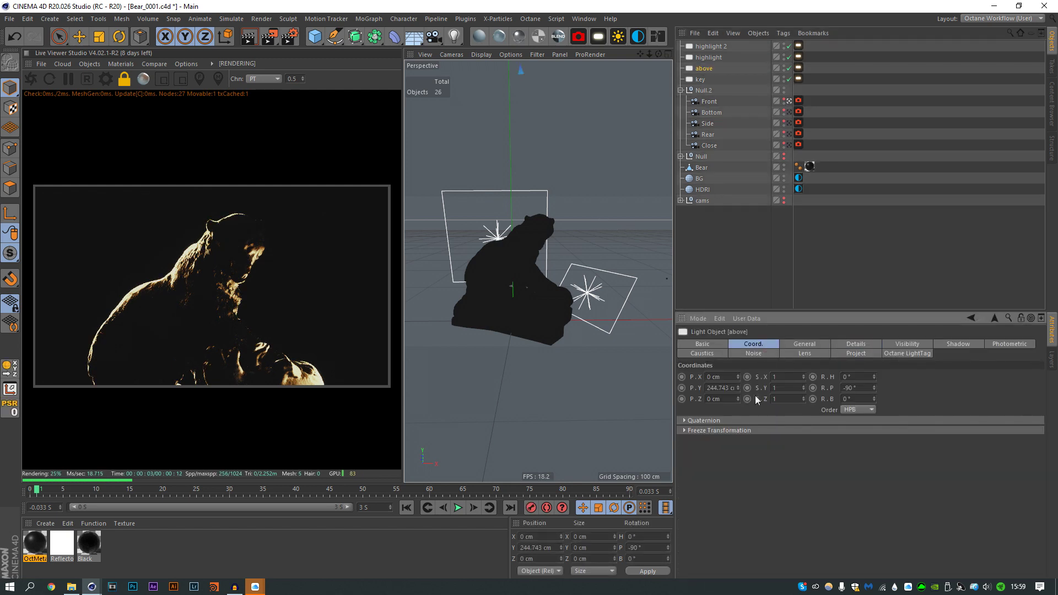
left_click_drag(738, 388, 738, 388)
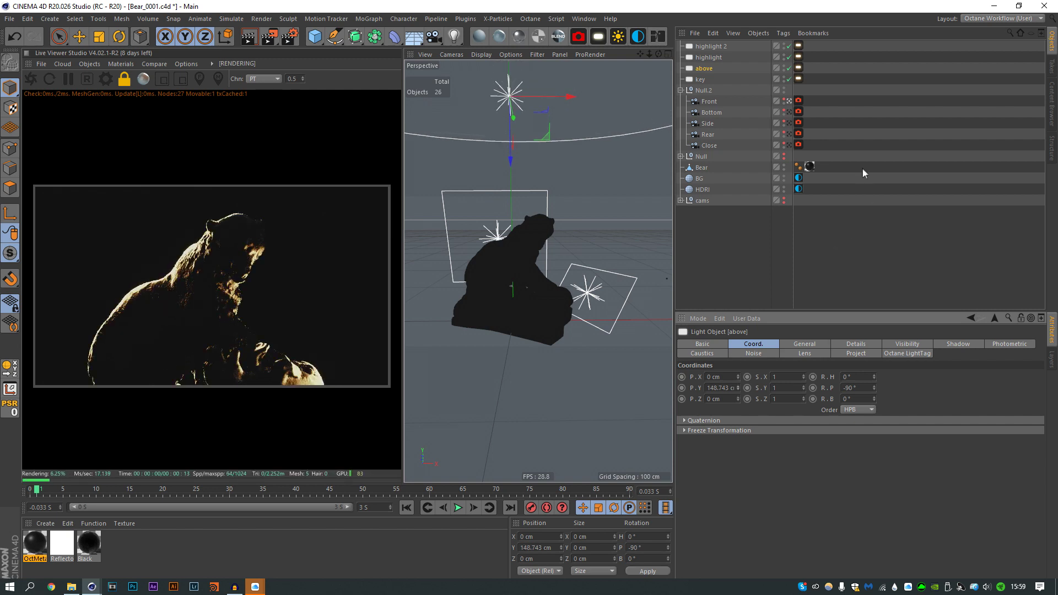
- Tilt the highlight 2 light to a pitch of about 9.7°, enlarge it, and move it to about X -7, Y 64 cm
left_click(716, 46)
left_click_drag(496, 253, 528, 238)
key("r")
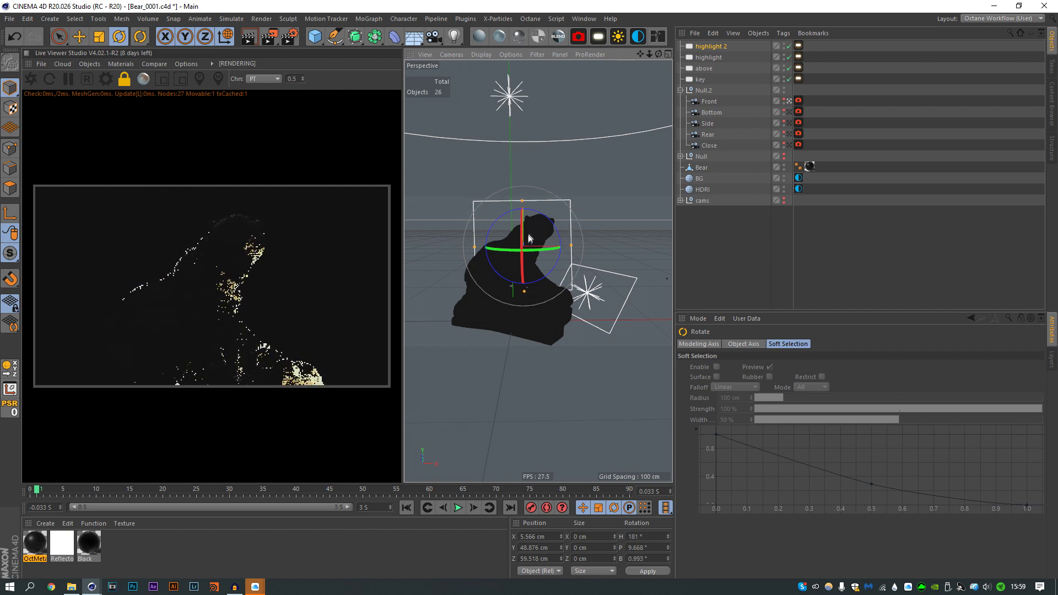
key("e")
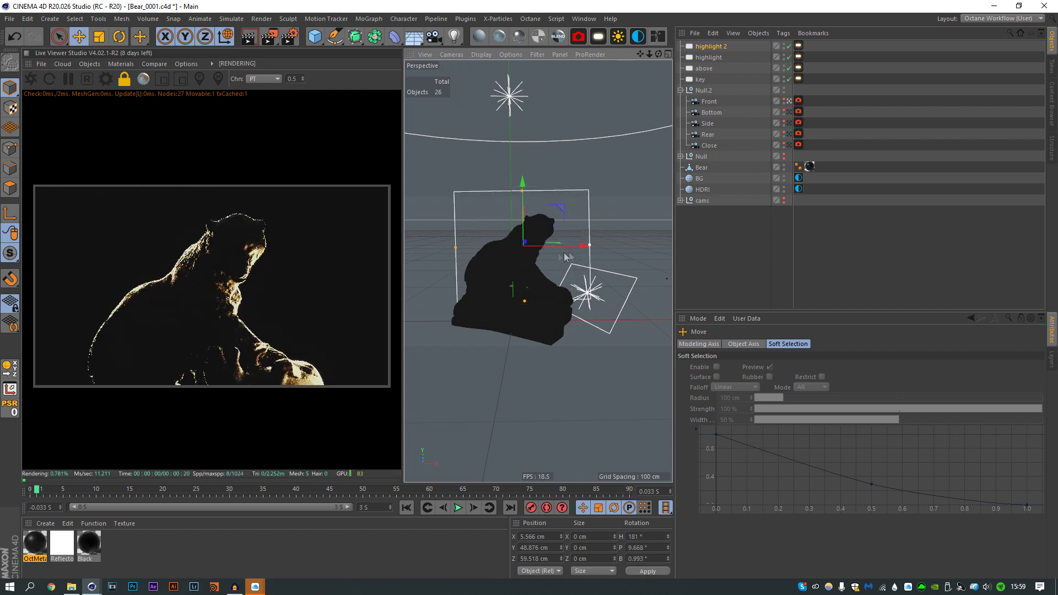
left_click_drag(548, 250, 508, 231)
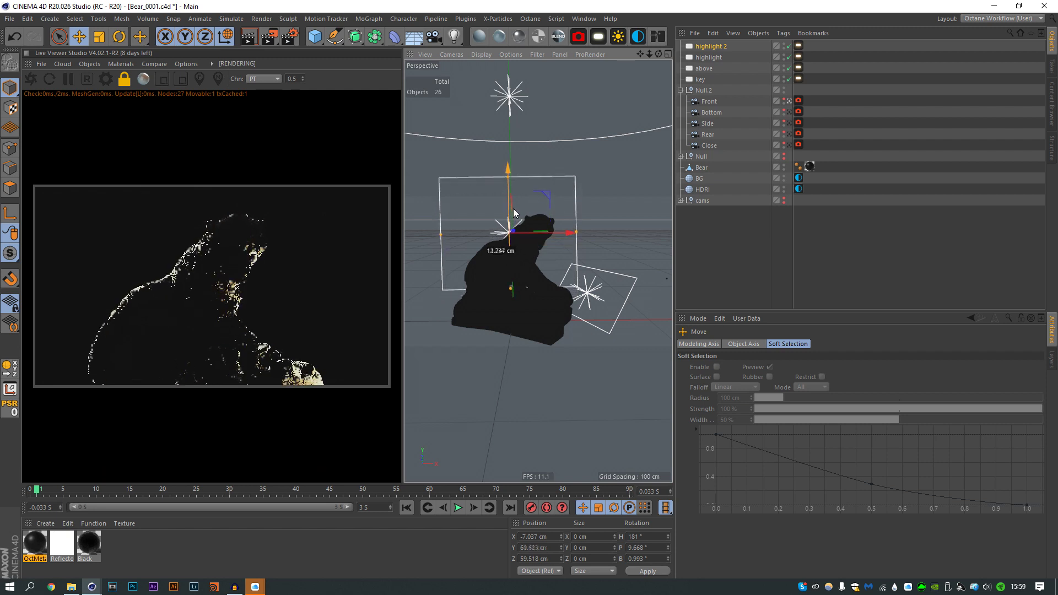
- Enable the Side camera's Camera Imager and load GSG_LUT_Sample_Analog 4.cube as its custom LUT
left_click(797, 122)
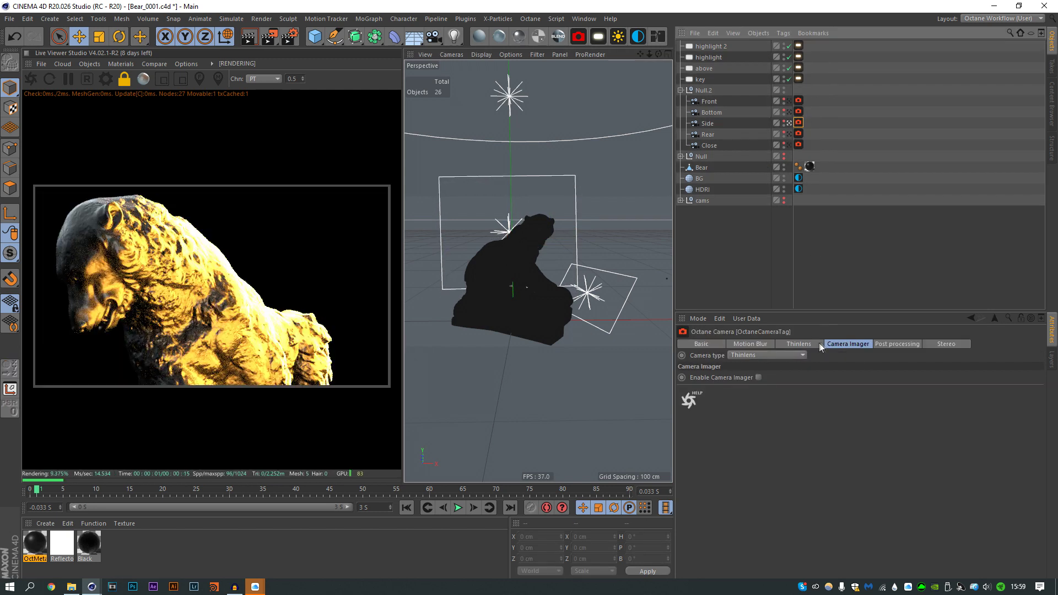
left_click(758, 378)
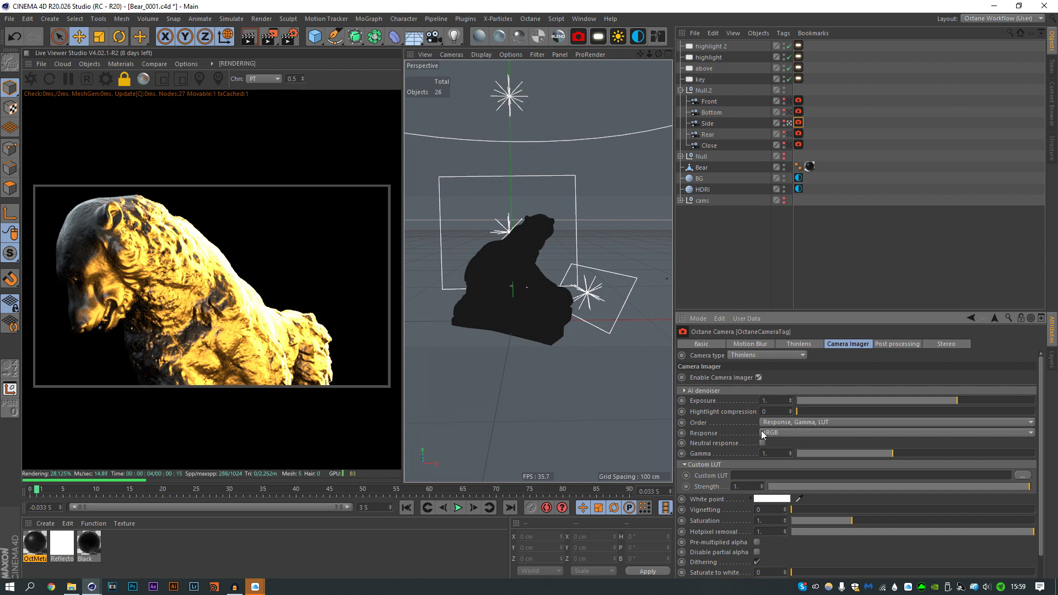
left_click(1022, 475)
left_click(161, 135)
left_click(435, 371)
- Darken the Side camera with an exposure of about 0.064 and a gamma of about 0.56
left_click_drag(915, 450, 886, 450)
left_click_drag(944, 404, 891, 397)
mouse_move(873, 453)
left_mouse_down()
mouse_move(855, 452)
mouse_move(879, 454)
left_mouse_up()
left_click_drag(897, 403, 893, 402)
left_click_drag(853, 454, 867, 453)
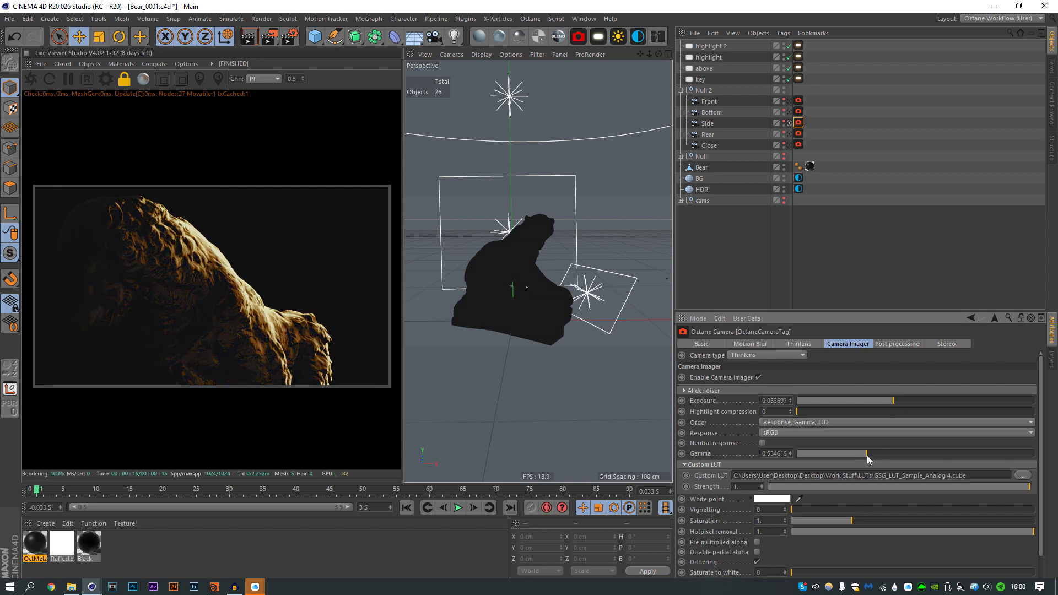
- Connect a Noise node to the OctMetal material's Bump input and add a Transform node to the noise
left_click(658, 36)
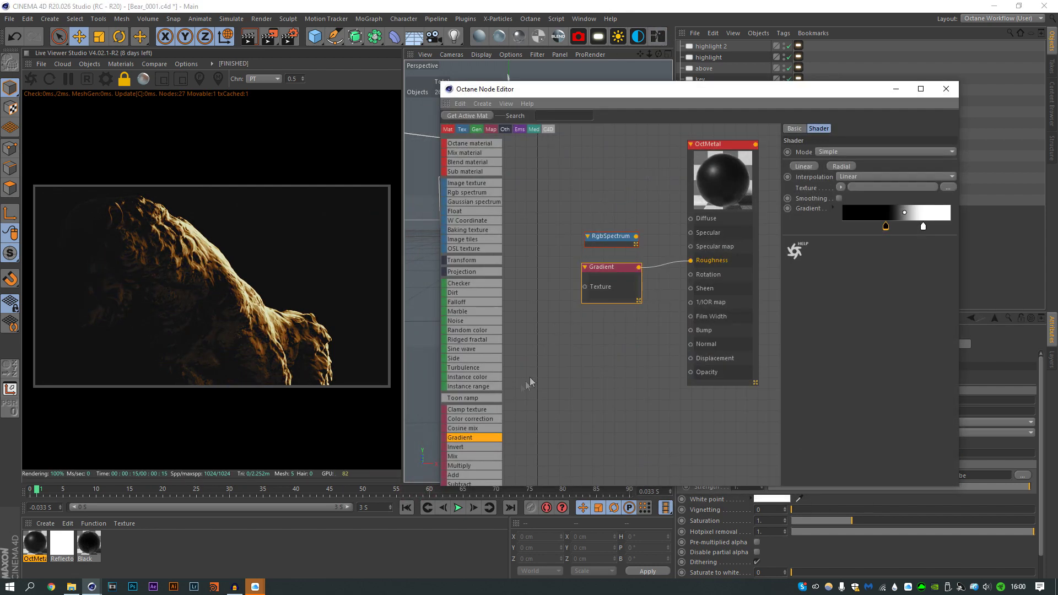
left_click_drag(459, 320, 567, 339)
left_click_drag(693, 339, 692, 332)
left_click(805, 217)
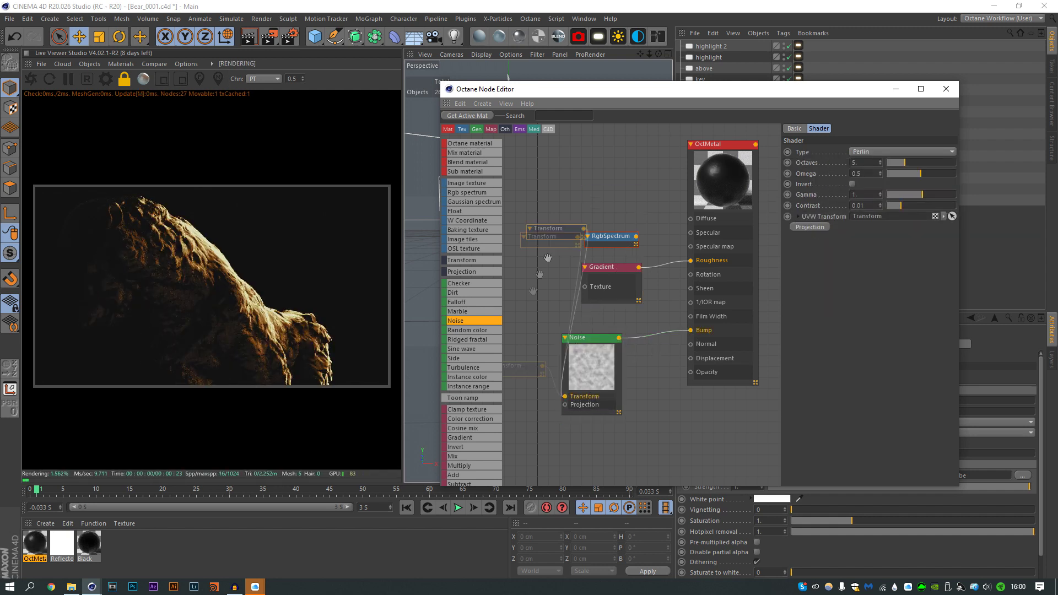
left_click_drag(547, 258, 511, 370)
- Stretch the bump noise with unlocked aspect ratio and S.Y about 0.0027, and set its gamma to about 0.84 and contrast to 1000
left_click_drag(926, 241, 863, 245)
key("ctrl+z")
left_click(855, 220)
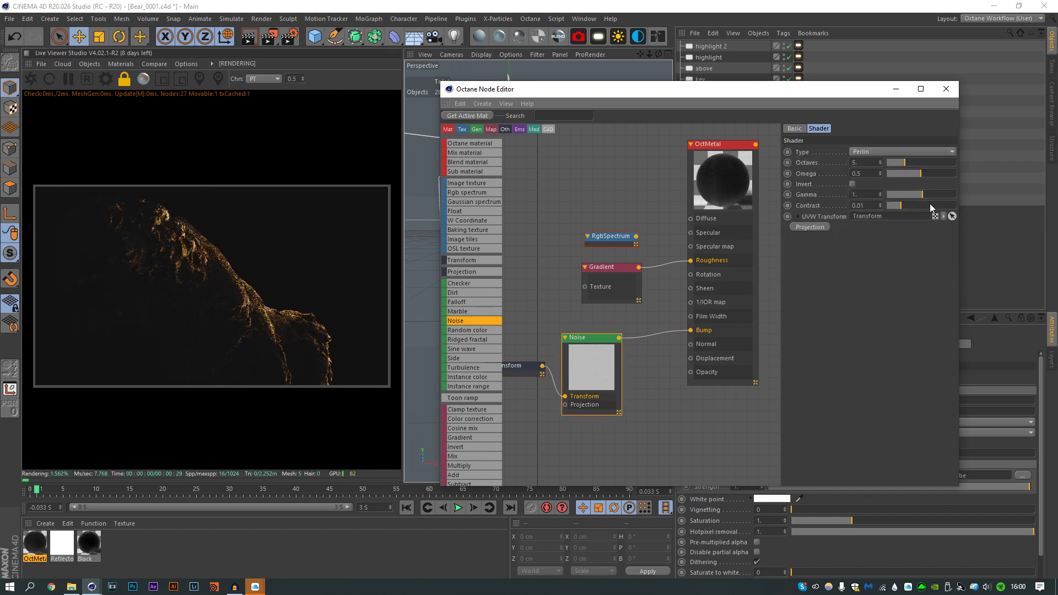
mouse_move(930, 204)
left_mouse_down()
mouse_move(945, 208)
mouse_move(918, 201)
mouse_move(927, 204)
left_mouse_up()
left_click_drag(921, 200, 922, 201)
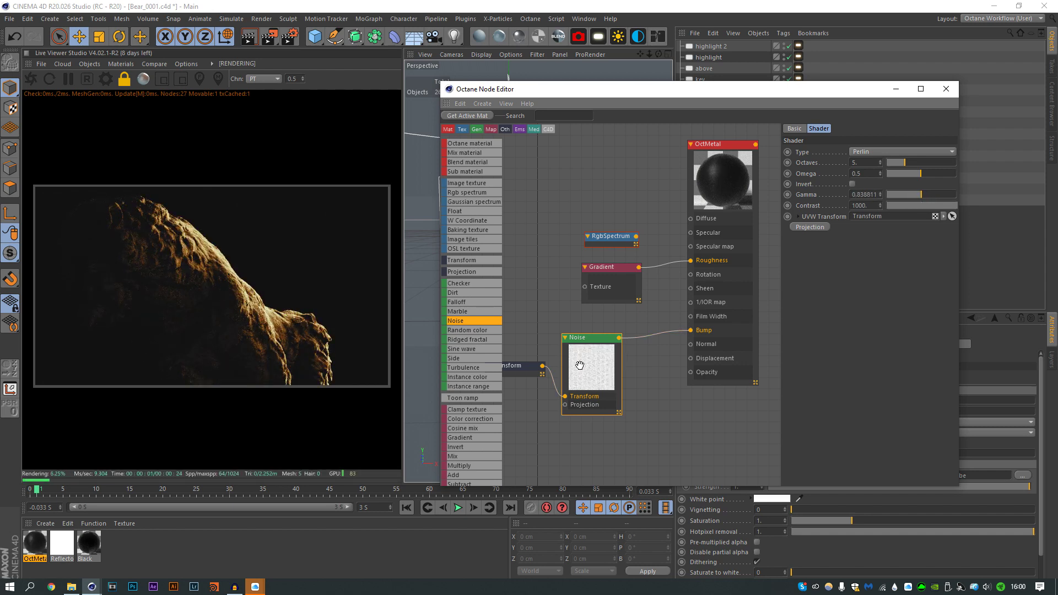
- Solo the Noise node to examine its pattern on the bear, and return to the full material render
right_click(606, 373)
left_click(623, 382)
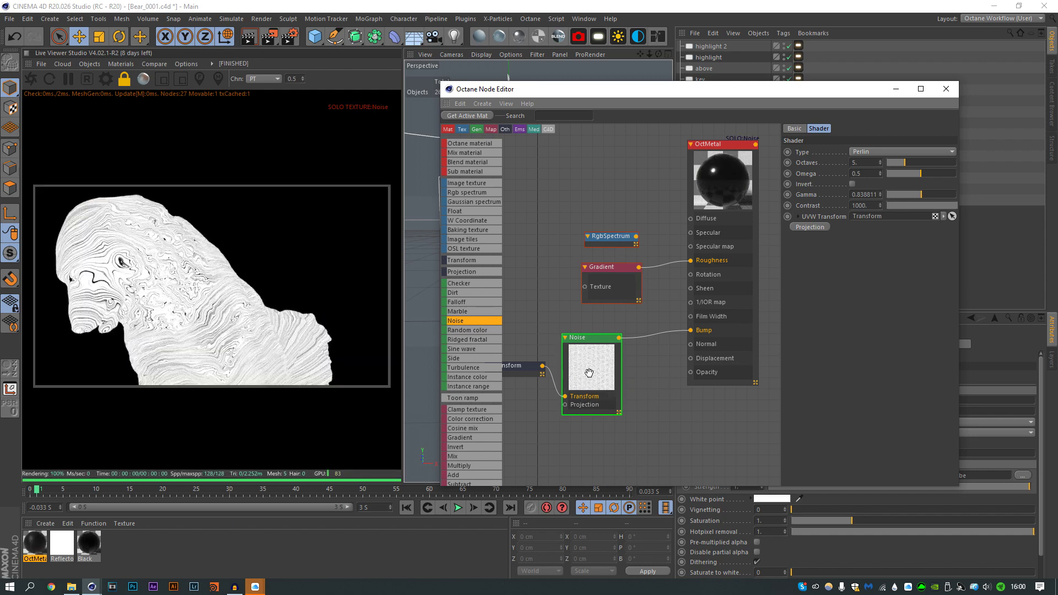
right_click(578, 372)
left_click(597, 375)
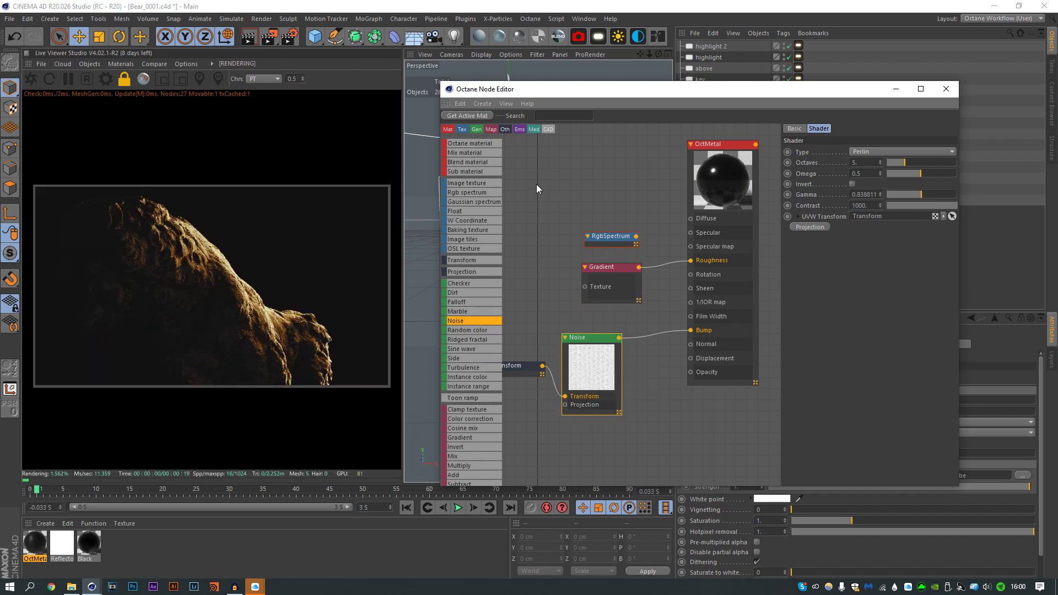
left_click(946, 89)
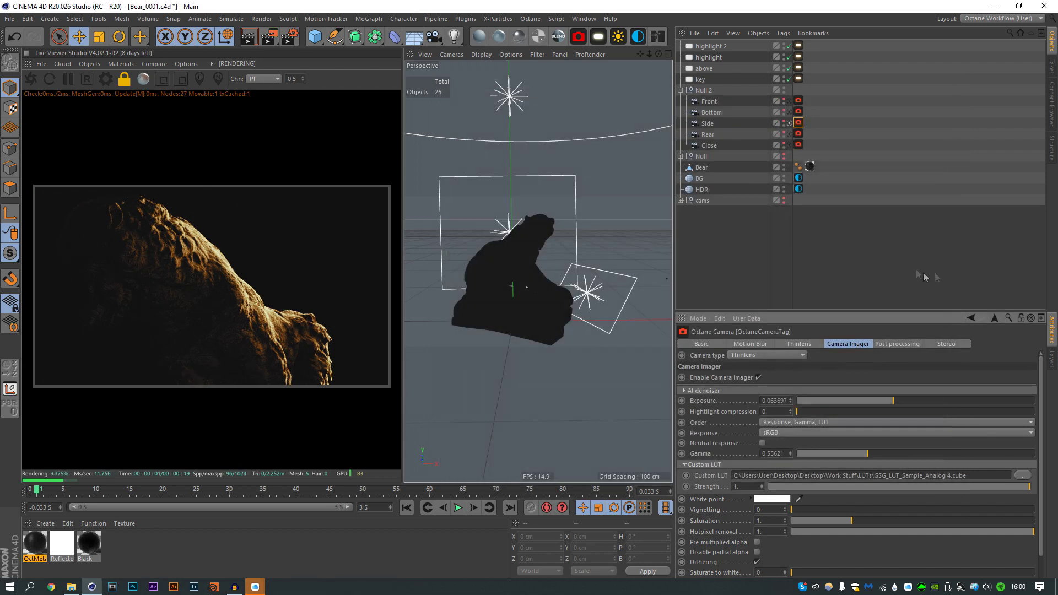
- Raise the Side camera's exposure slightly and fine-tune its gamma
left_click(798, 122)
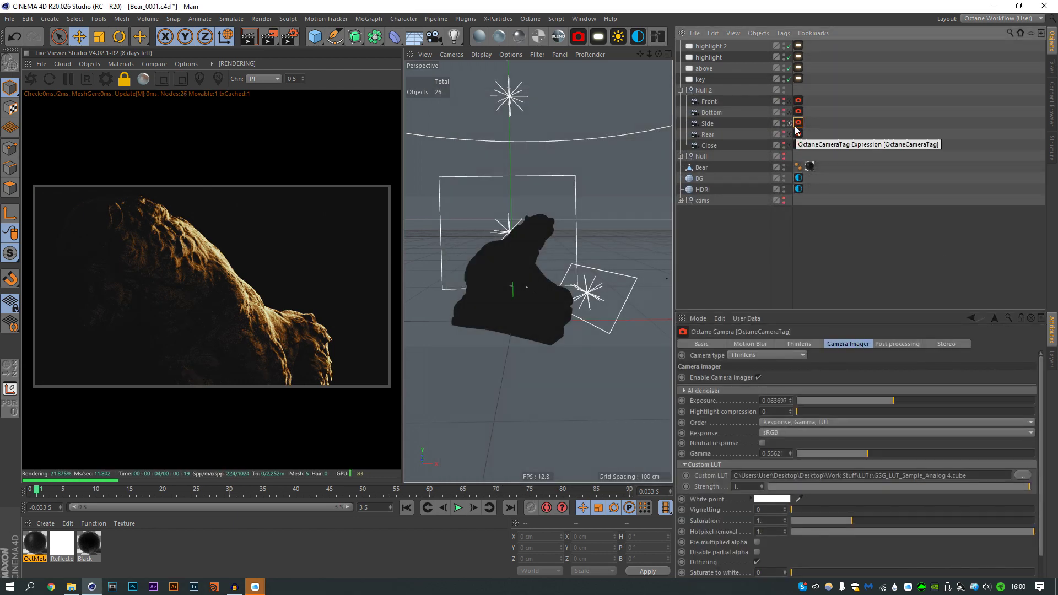
left_click_drag(864, 450, 870, 455)
left_click_drag(924, 399, 907, 406)
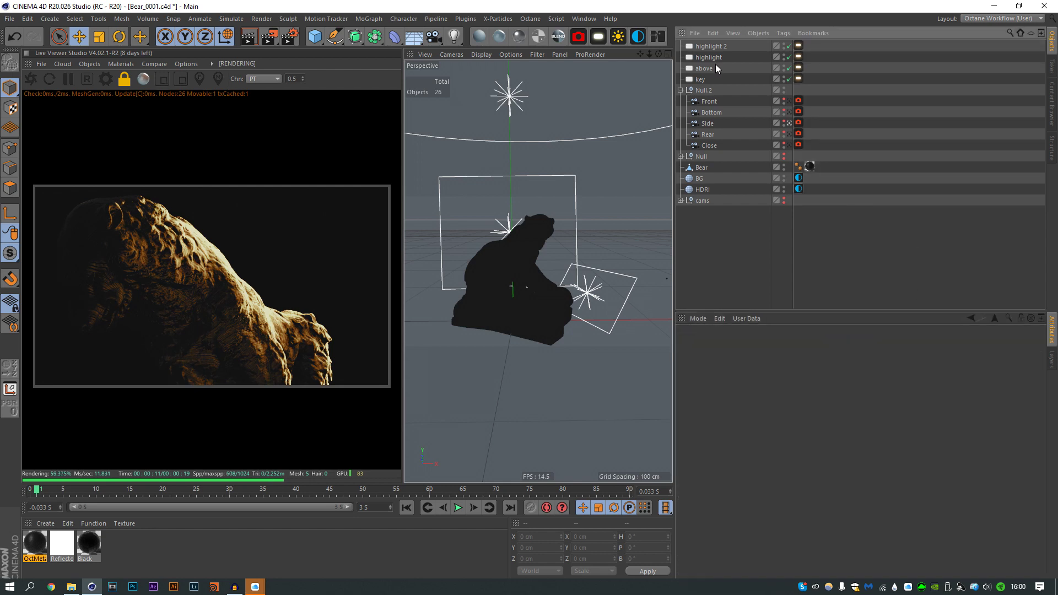
- Move the highlight 2 light to about X -42, Y 62, Z 60 cm and rotate it toward the bear
left_click(709, 48)
left_click_drag(574, 233, 483, 218)
key("r")
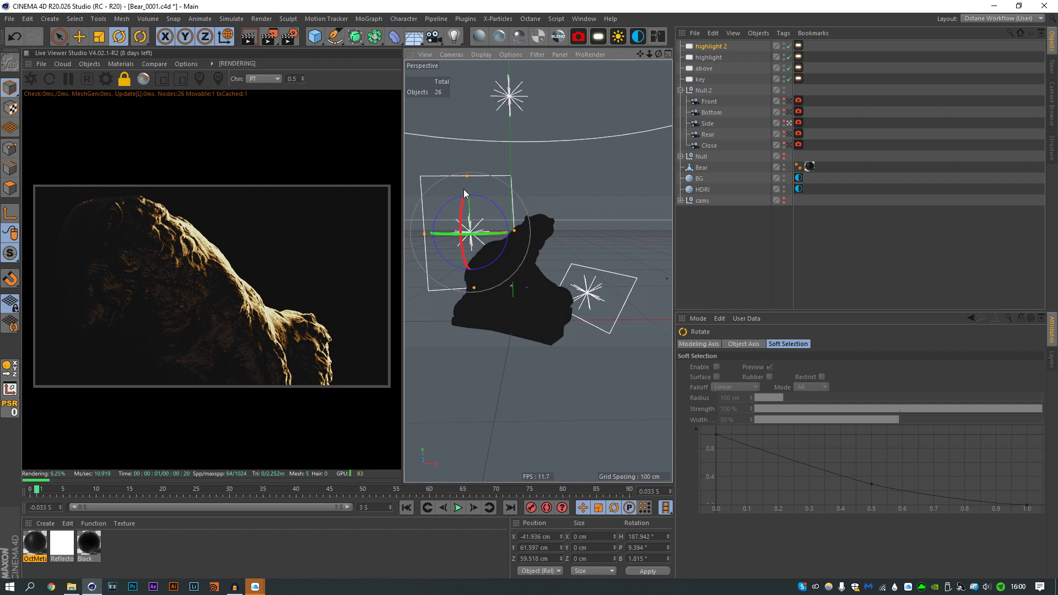
left_click(760, 249)
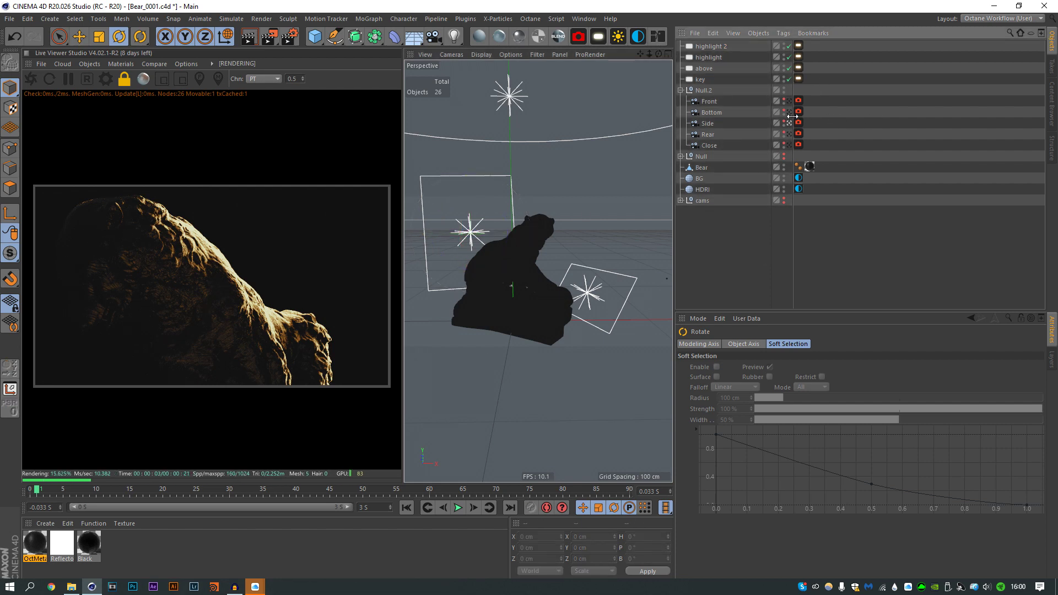
- Switch the render to the Bottom camera and reposition the highlight light around the front of the bear
left_click(789, 133)
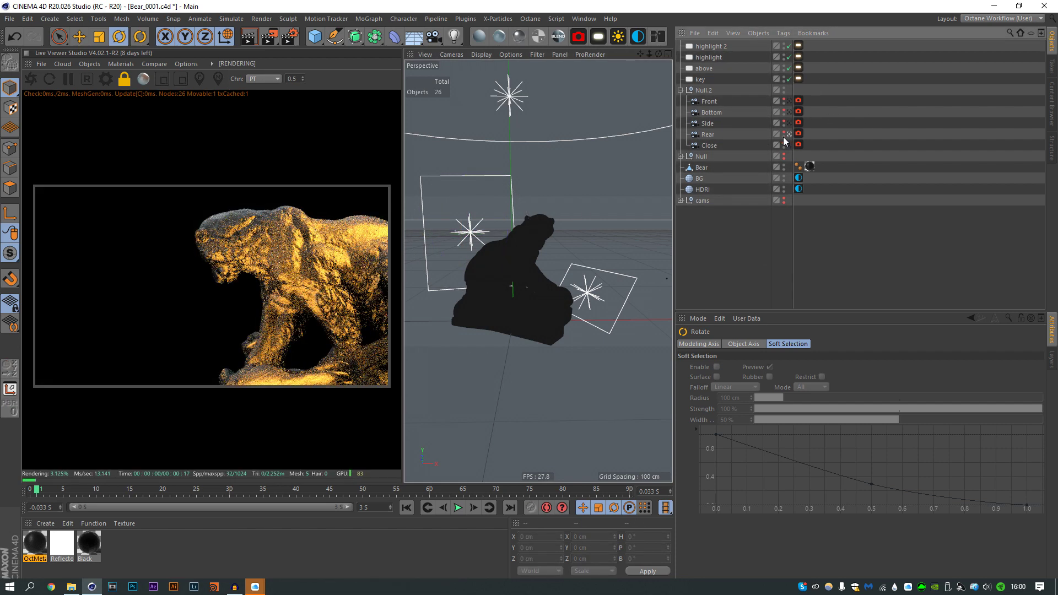
left_click(788, 112)
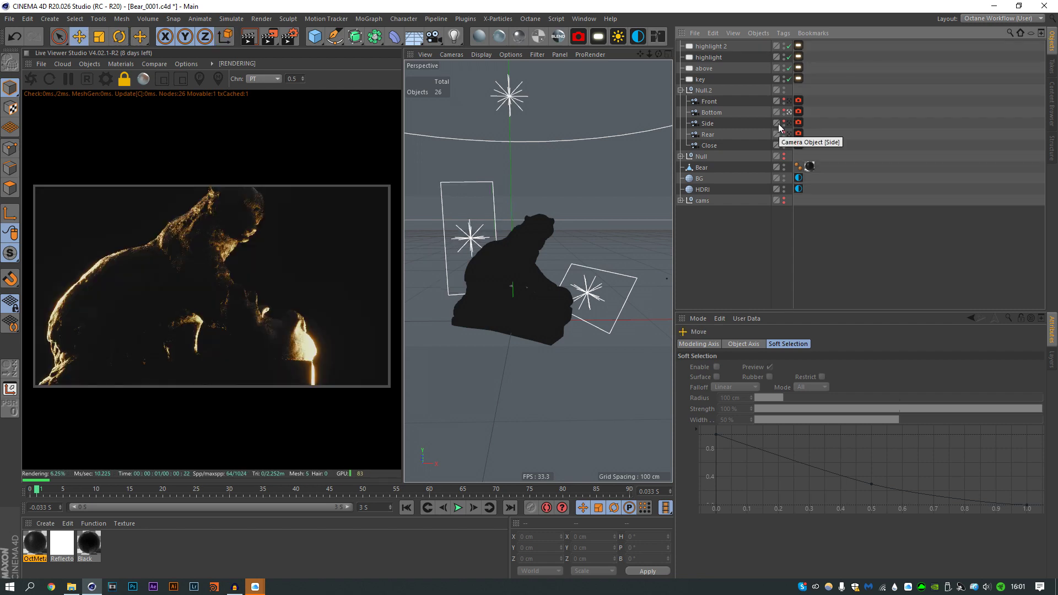
key("e")
left_click(703, 113)
left_click(709, 58)
left_click_drag(623, 308, 545, 271)
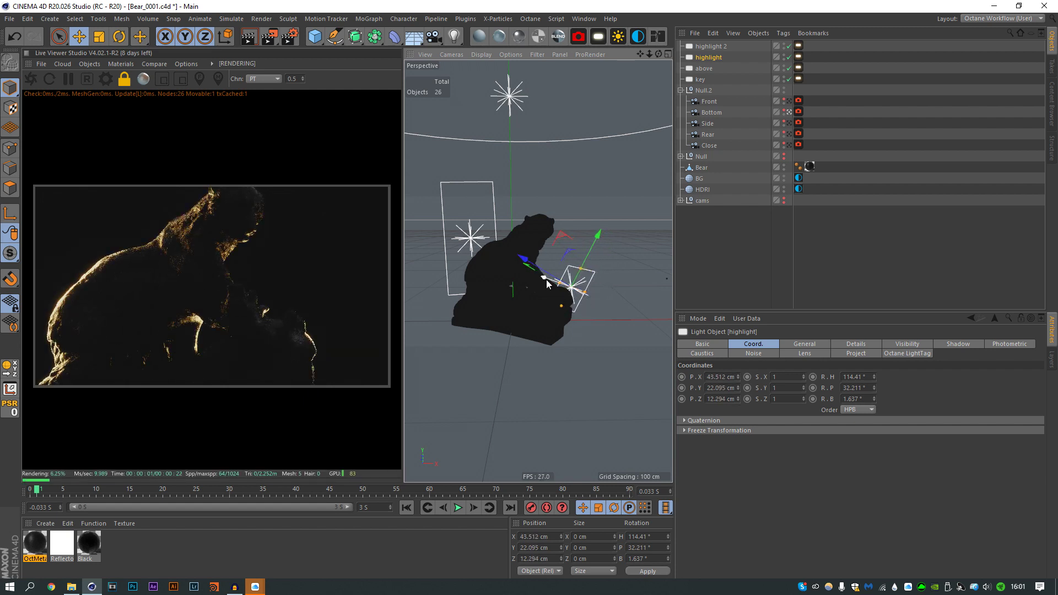
mouse_move(544, 279)
left_mouse_down()
mouse_move(613, 241)
mouse_move(557, 274)
left_mouse_up()
key("r")
key("e")
- Set the Bottom camera's post-processing bloom power to about 81
left_click(798, 112)
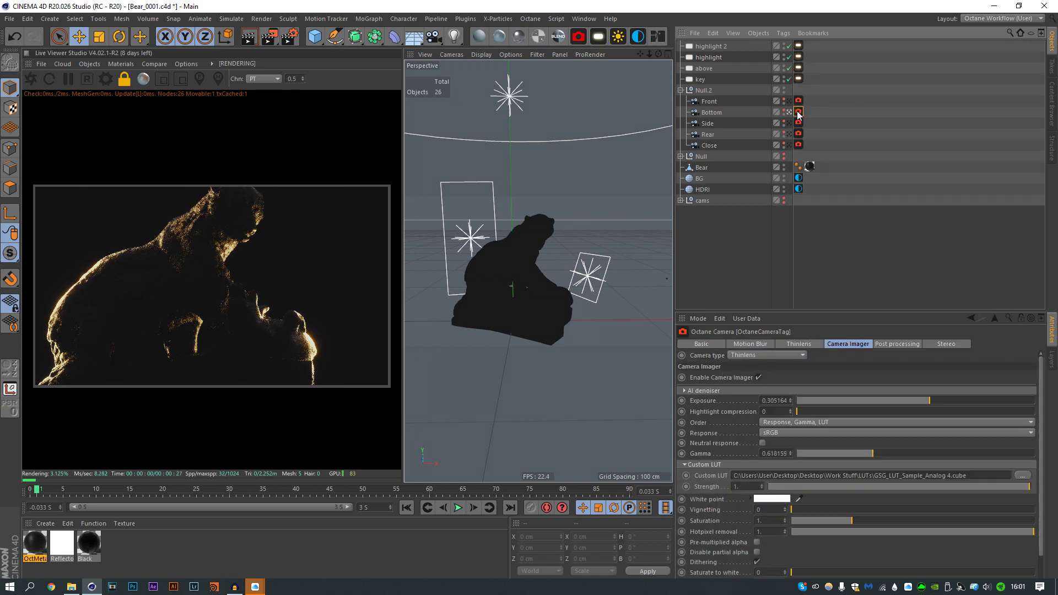
left_click(896, 344)
left_click_drag(1000, 385, 999, 386)
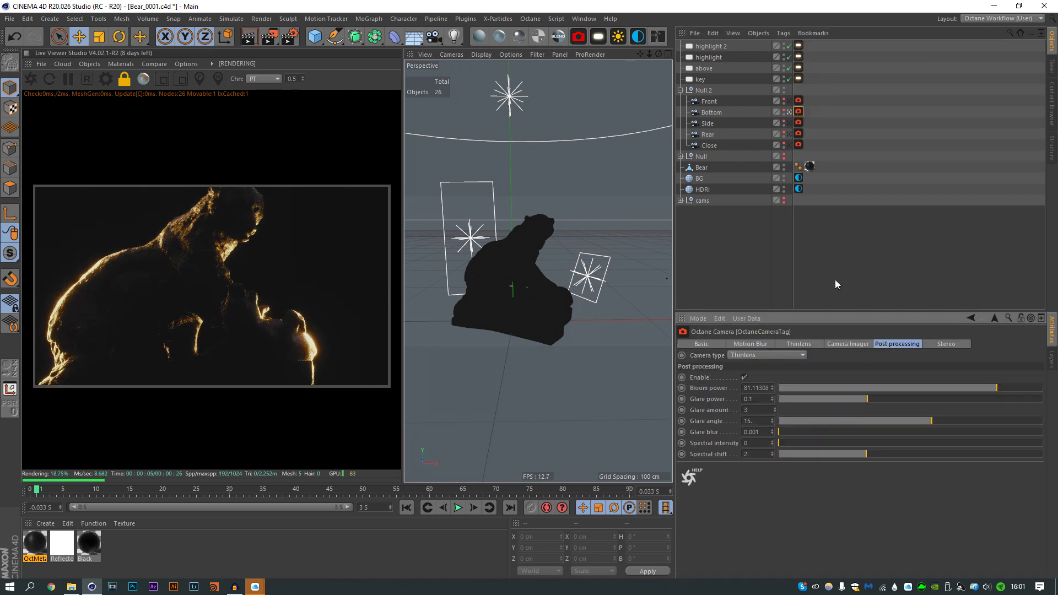
left_click(829, 256)
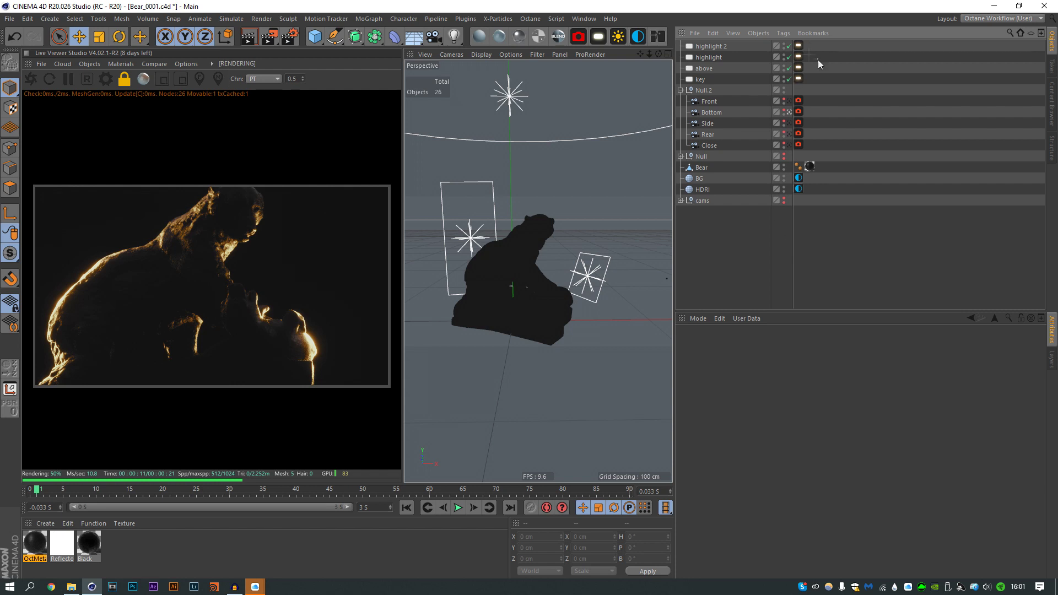
- Set the colour temperature of both highlight lights to about 9027 for a cool tone
left_click_drag(817, 60, 798, 46)
left_click_drag(848, 379, 971, 388)
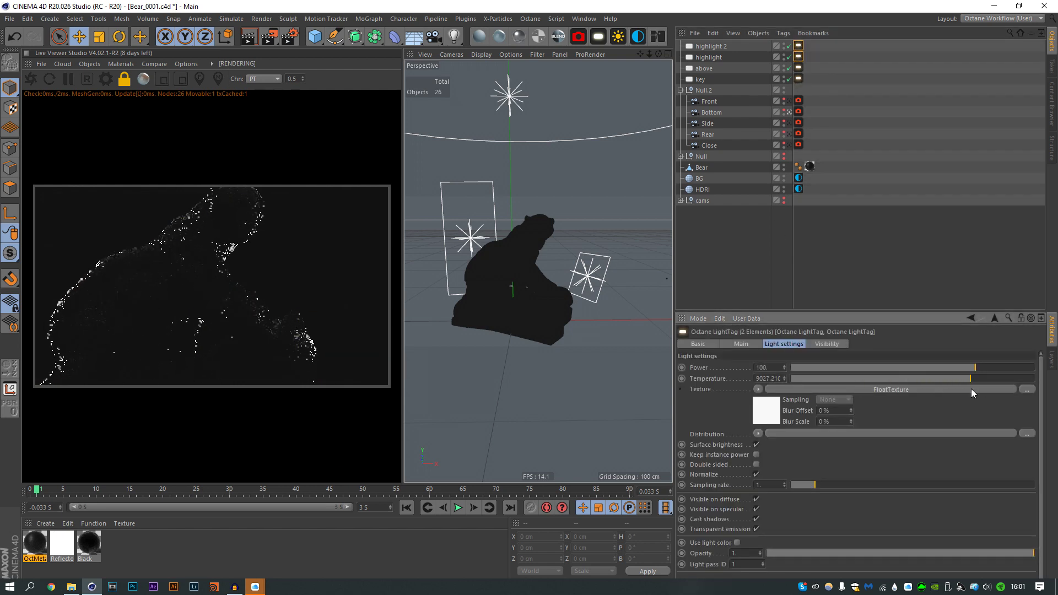
left_click(845, 182)
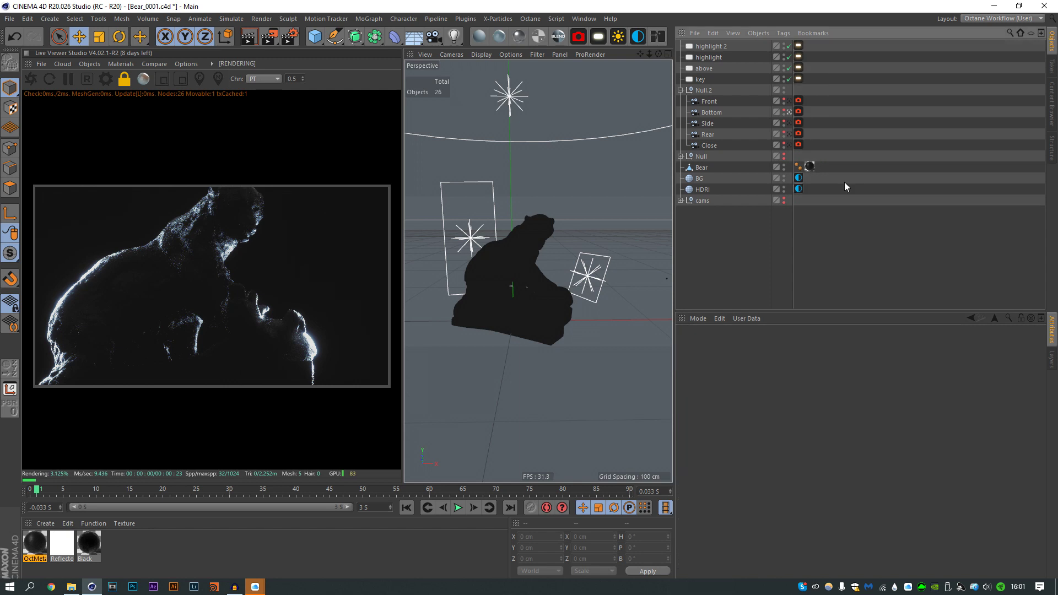
- Lower only the highlight 2 light's colour temperature to a warm orange
left_click(798, 47)
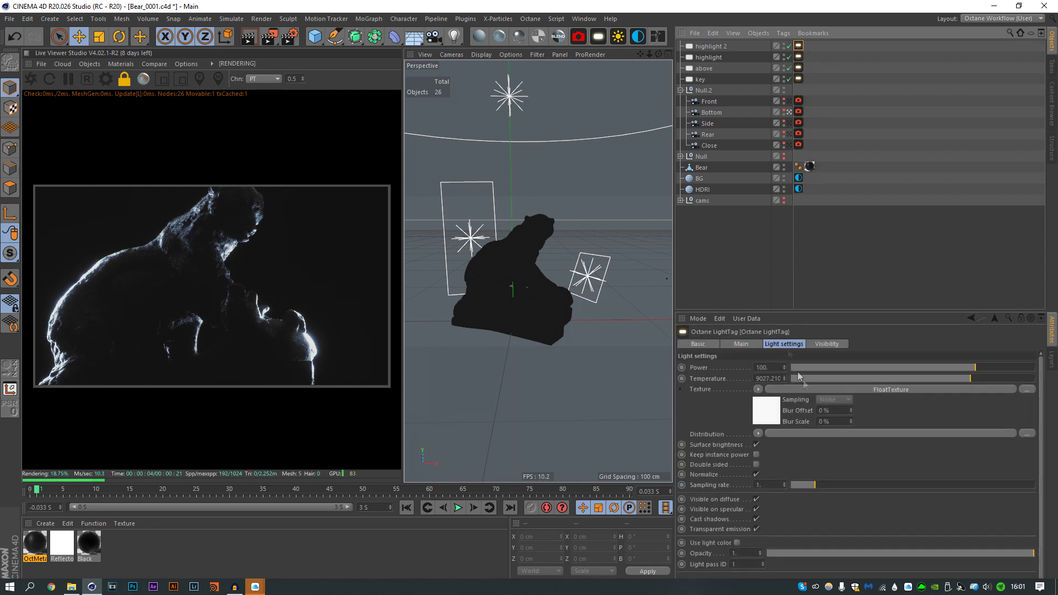
left_click(832, 378)
left_click(874, 266)
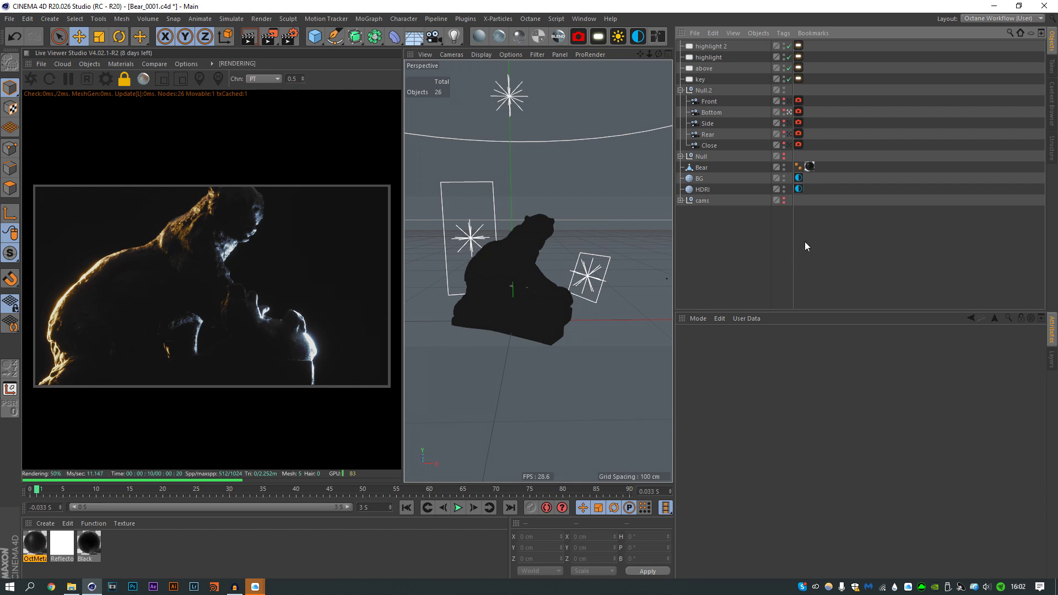
- Add a Disc object and pitch it to -90° so that it stands upright
left_click(315, 37)
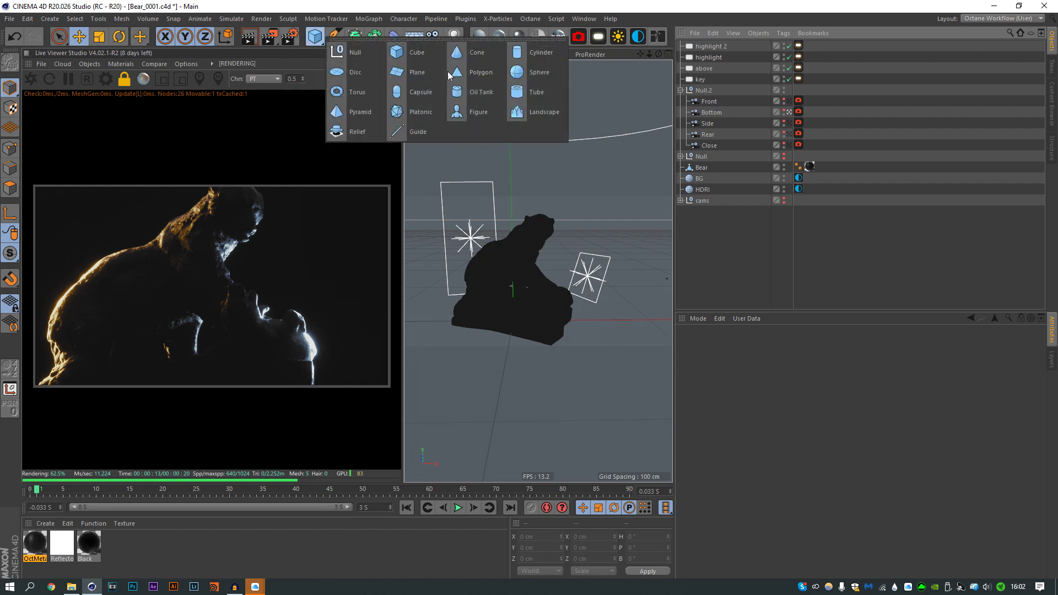
left_click(352, 74)
left_click(679, 167)
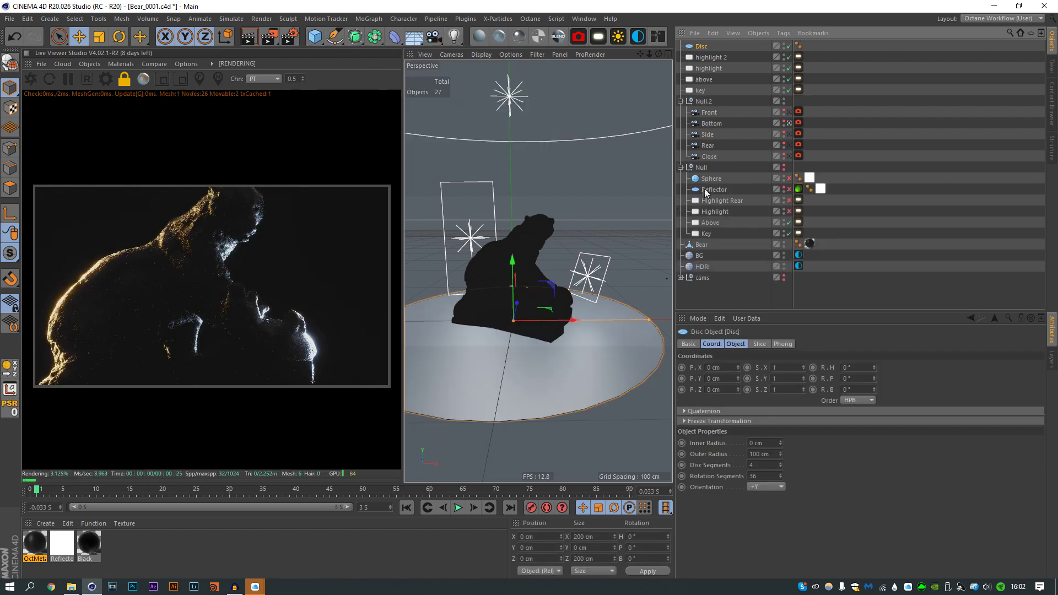
left_click(680, 168)
key("r")
left_click_drag(512, 293, 521, 224)
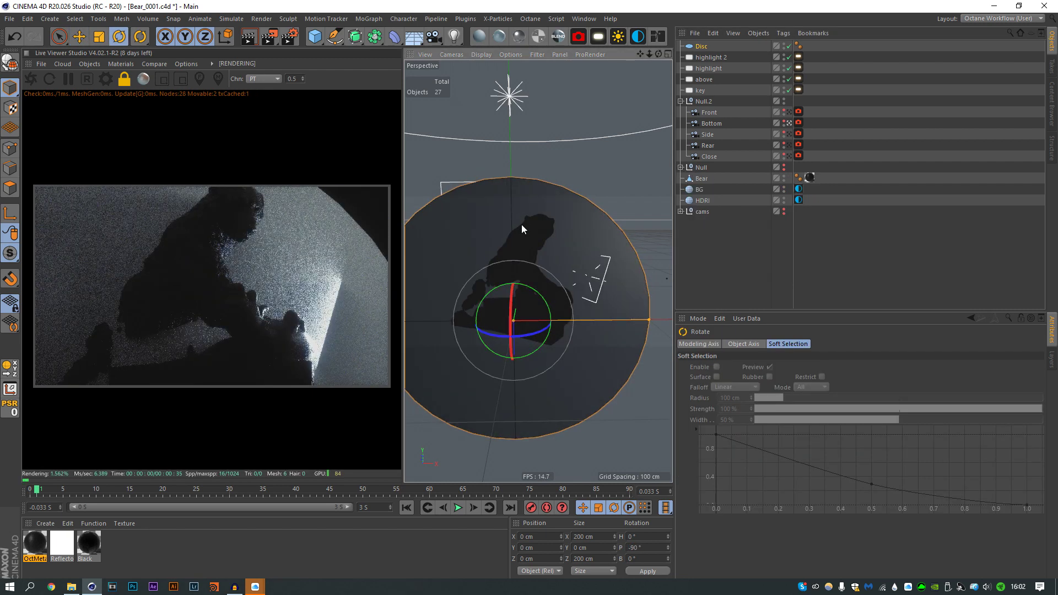
- Move the disc behind the bear to about X 3, Y 31, Z 65 cm
key("e")
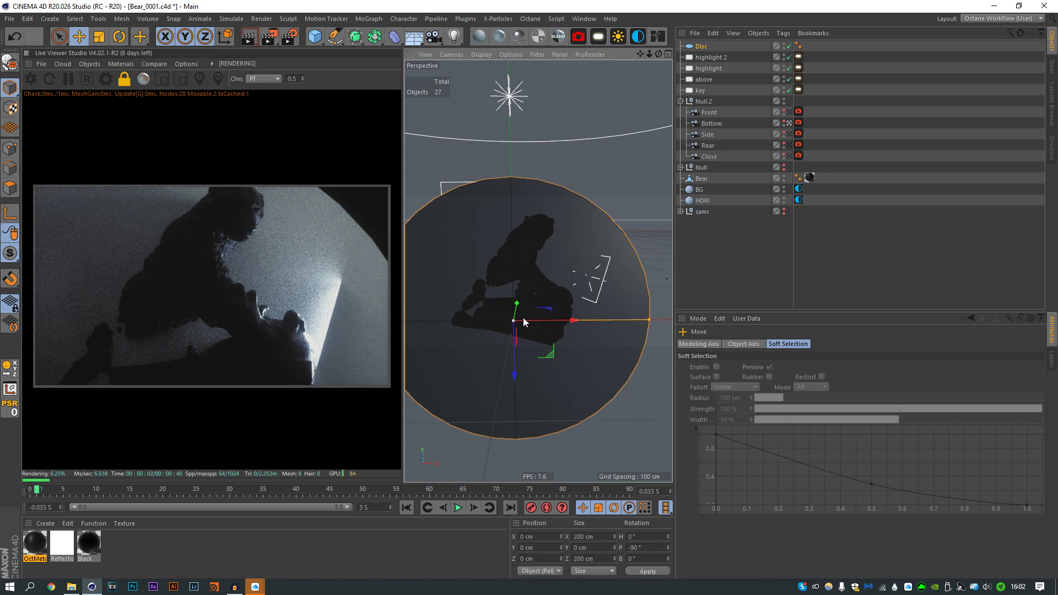
left_click_drag(523, 318, 526, 285)
left_click_drag(520, 343, 520, 313)
left_click_drag(520, 257, 547, 266)
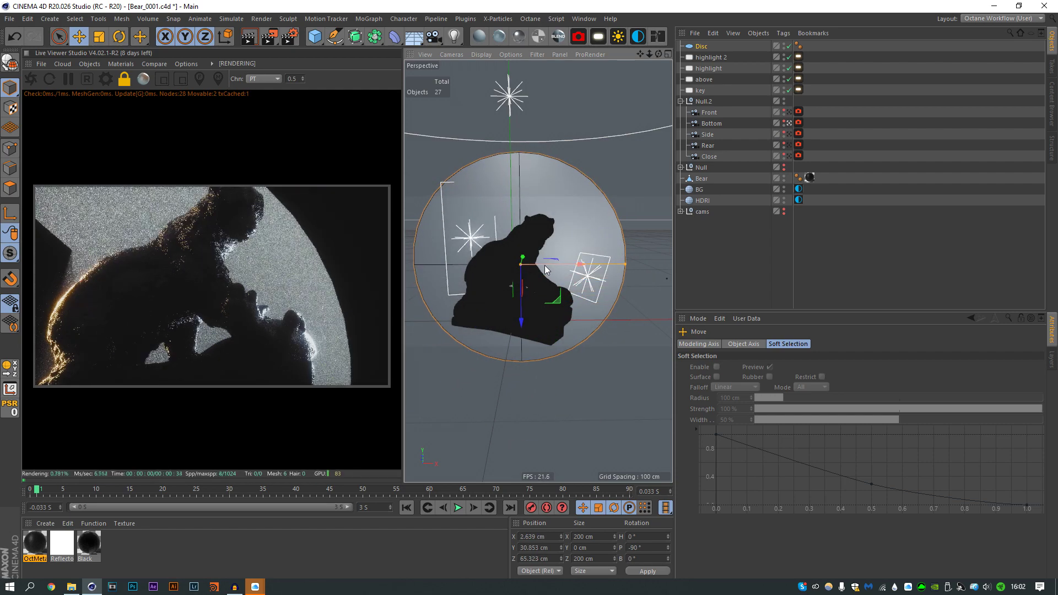
- Toggle the camera visibility of all four Octane light tags together
left_click(845, 107)
left_click_drag(800, 51, 799, 52)
left_click(828, 346)
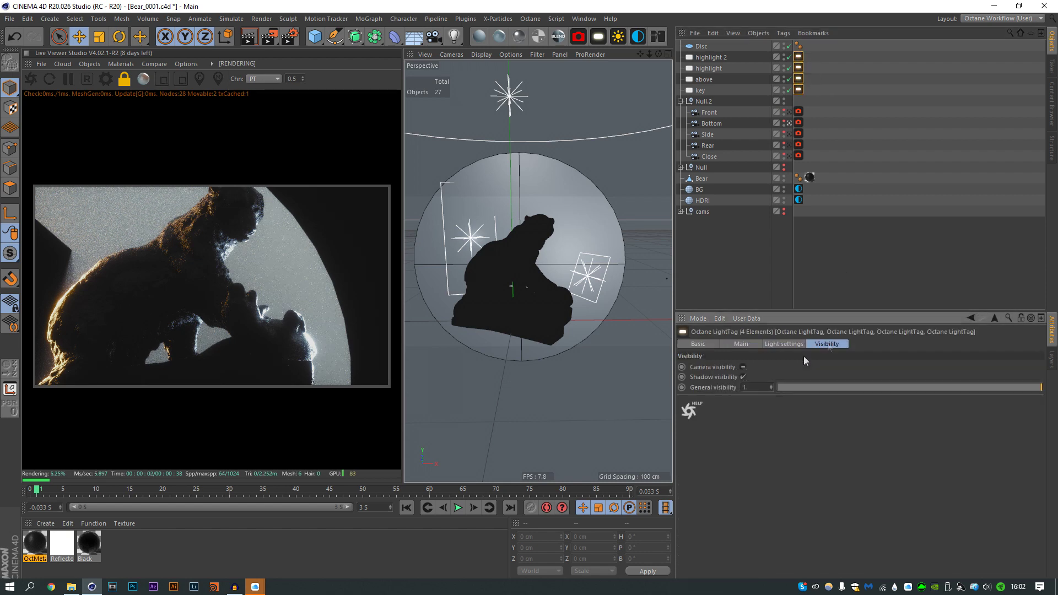
left_click(743, 366)
left_click(870, 197)
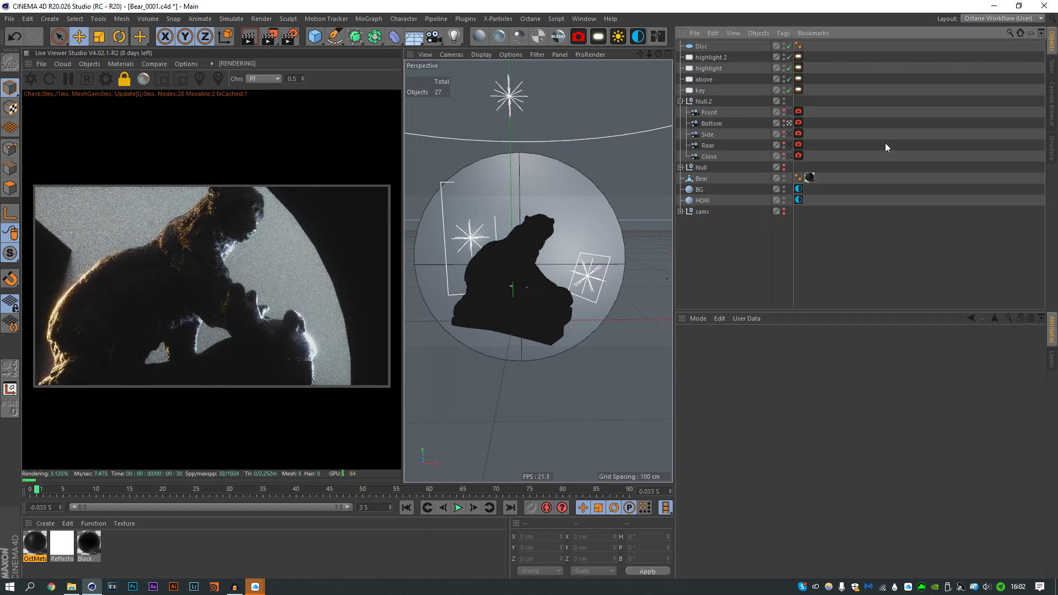
- Hide the disc in the viewport and add an Octane ObjectTag to it
left_click(705, 47)
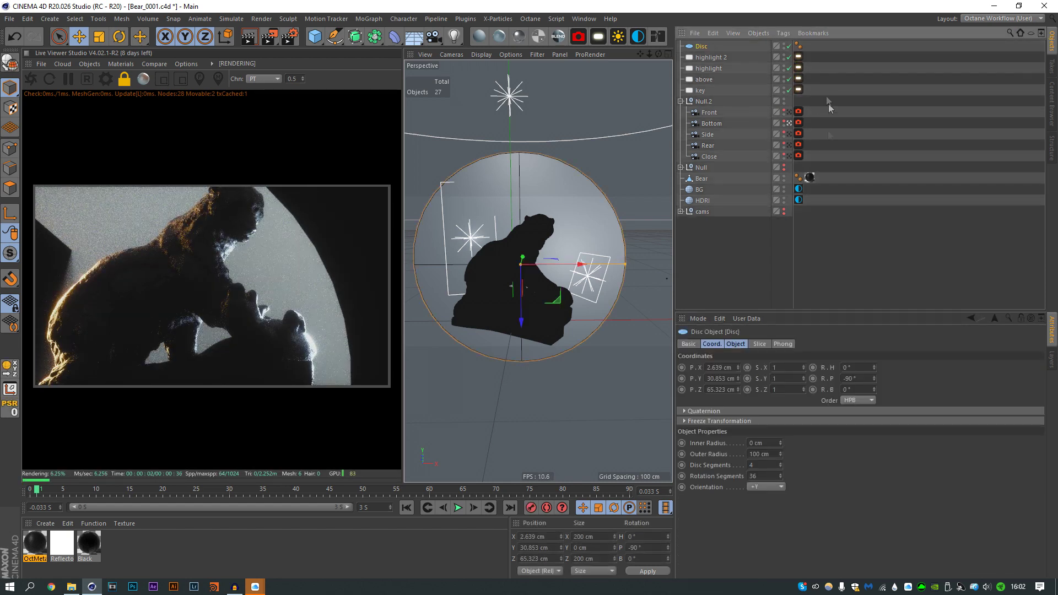
left_click(784, 45)
right_click(702, 51)
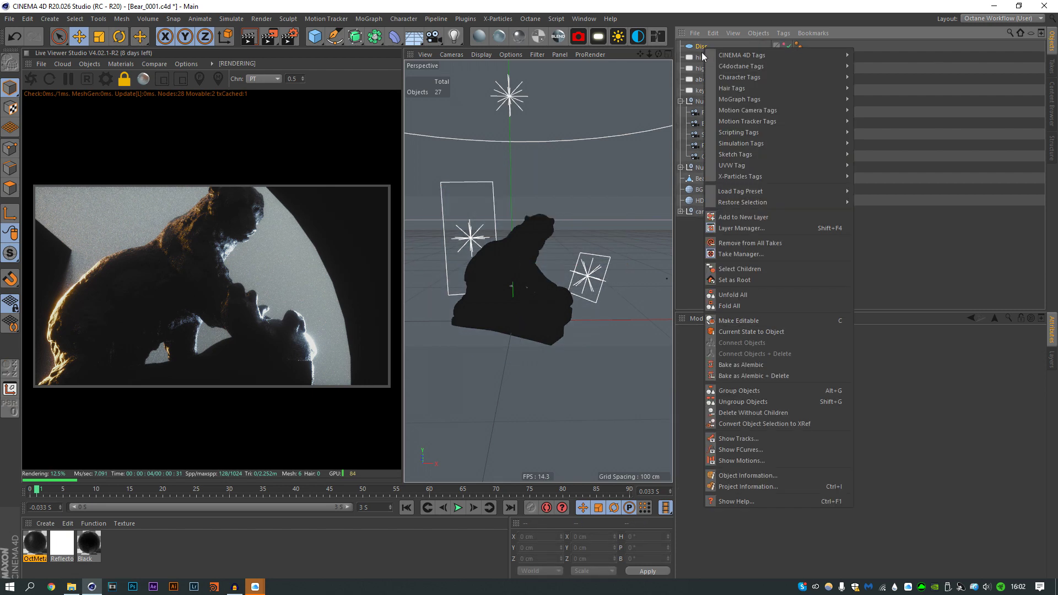
mouse_move(769, 66)
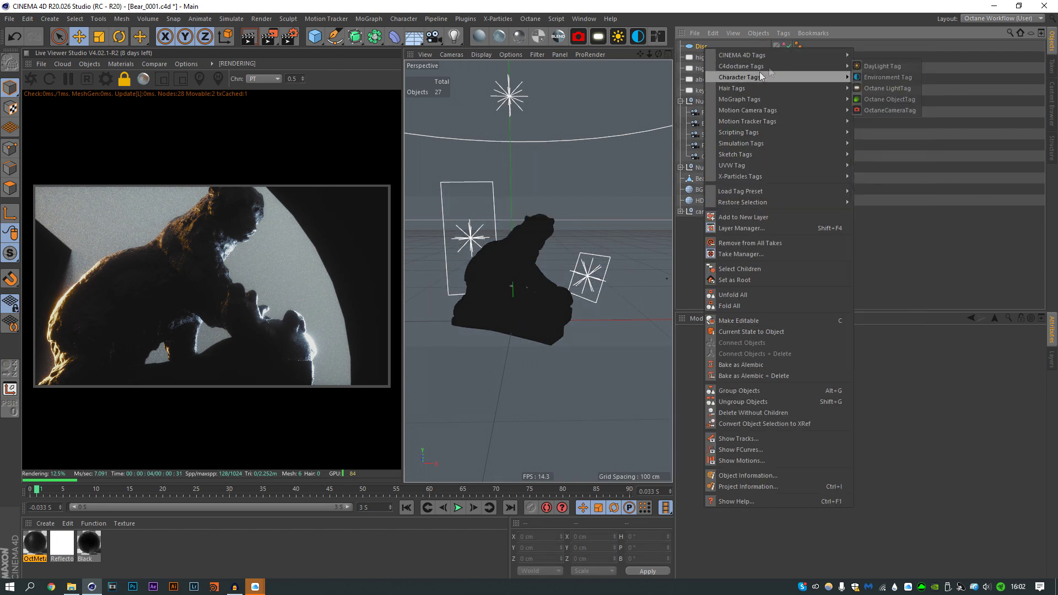
left_click(886, 97)
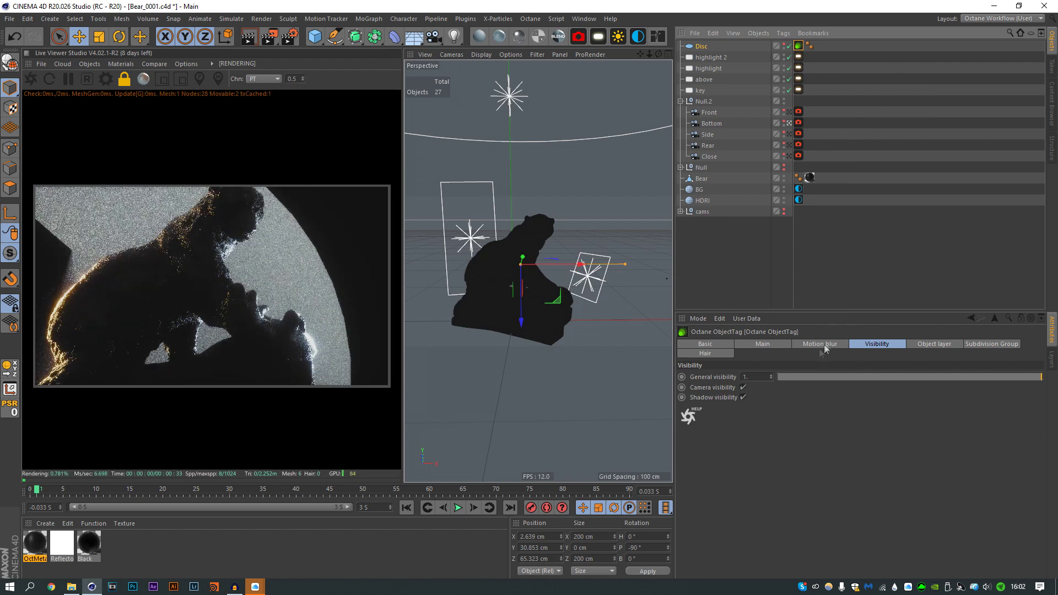
- Disable the disc's camera visibility in its object tag and apply the Reflector material to the disc
left_click(743, 389)
left_click(737, 279)
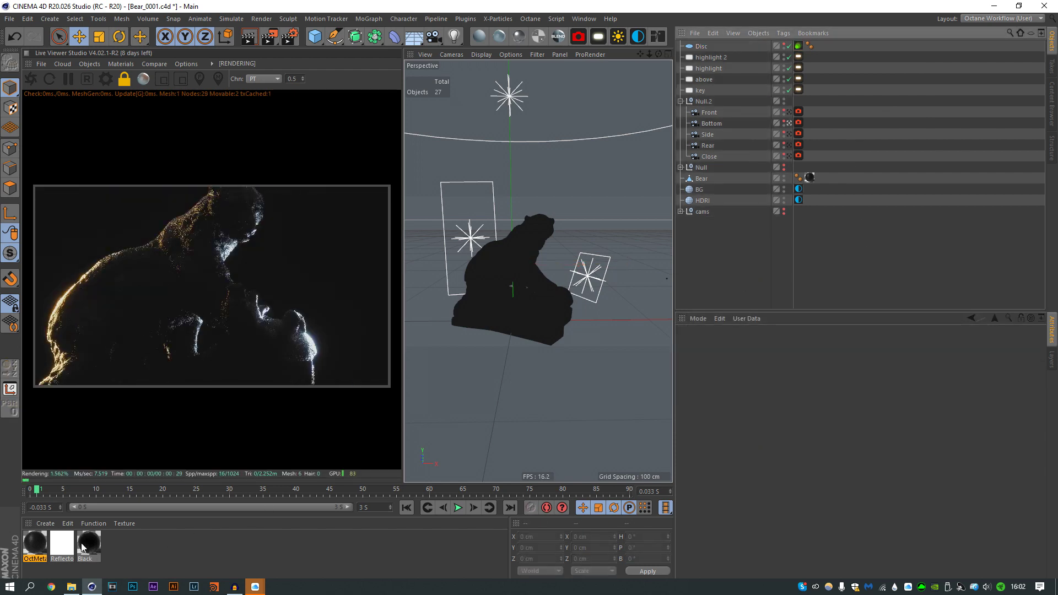
left_click_drag(703, 49, 704, 48)
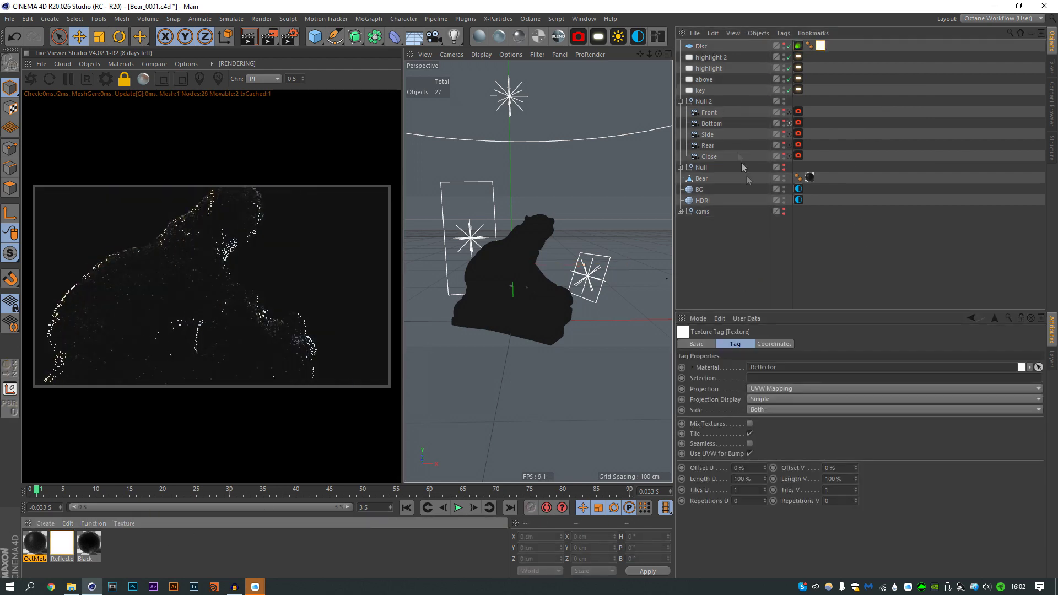
left_click(771, 231)
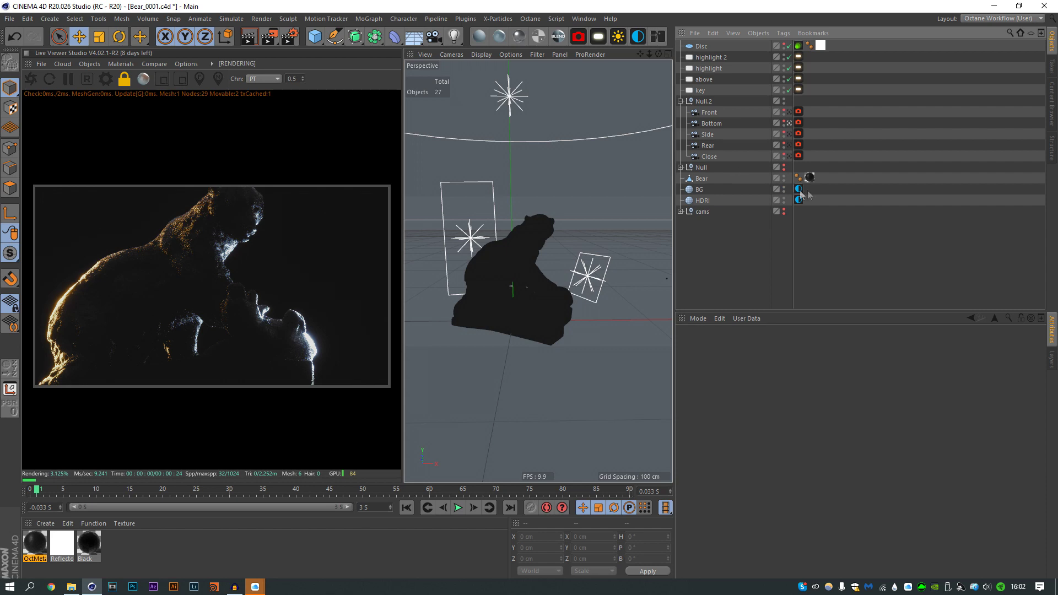
- Switch to the Rear camera, enable its camera imager and load GSG_LUT_Sample_Analog 4.cube as the custom LUT
left_click(789, 145)
left_click(798, 145)
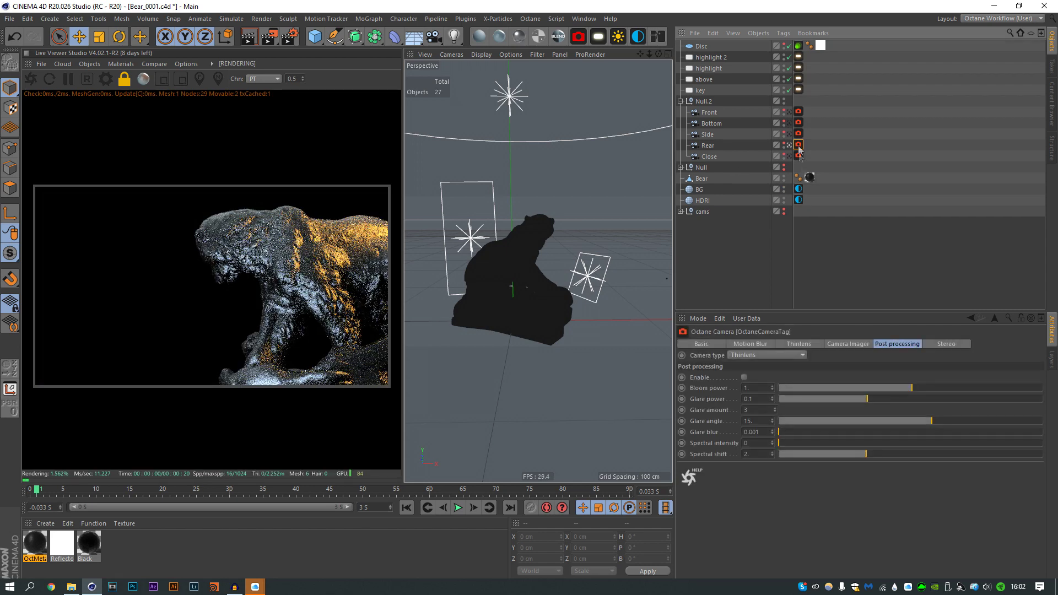
left_click(842, 344)
left_click(759, 378)
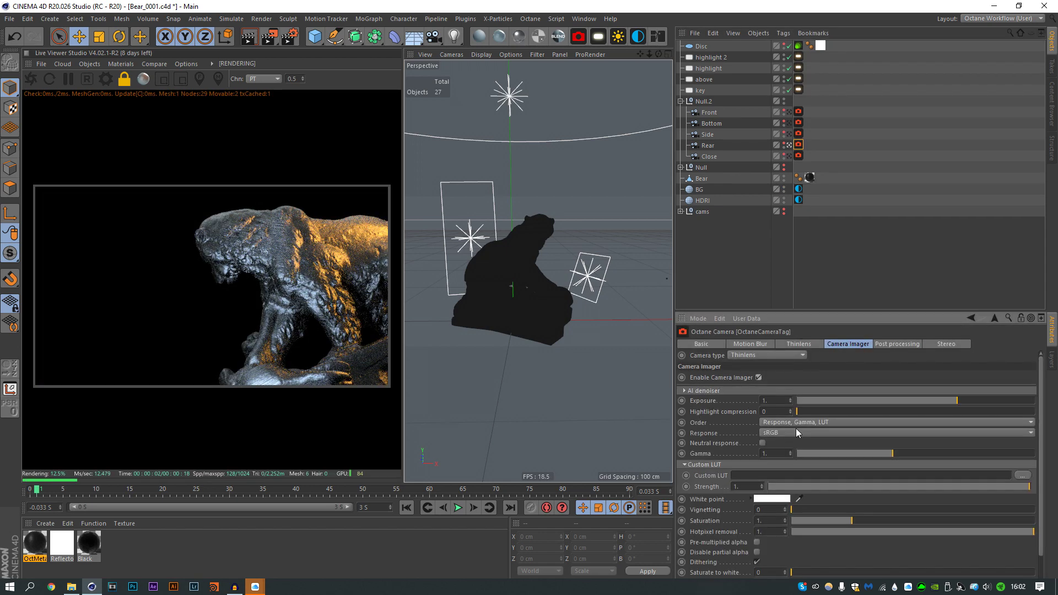
left_click(1022, 475)
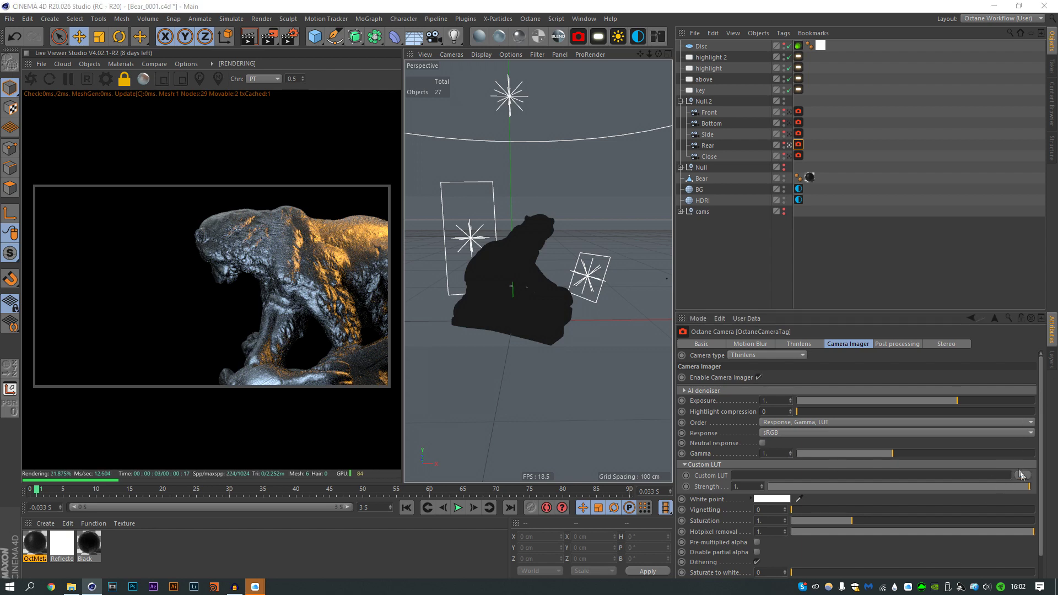
left_click(195, 138)
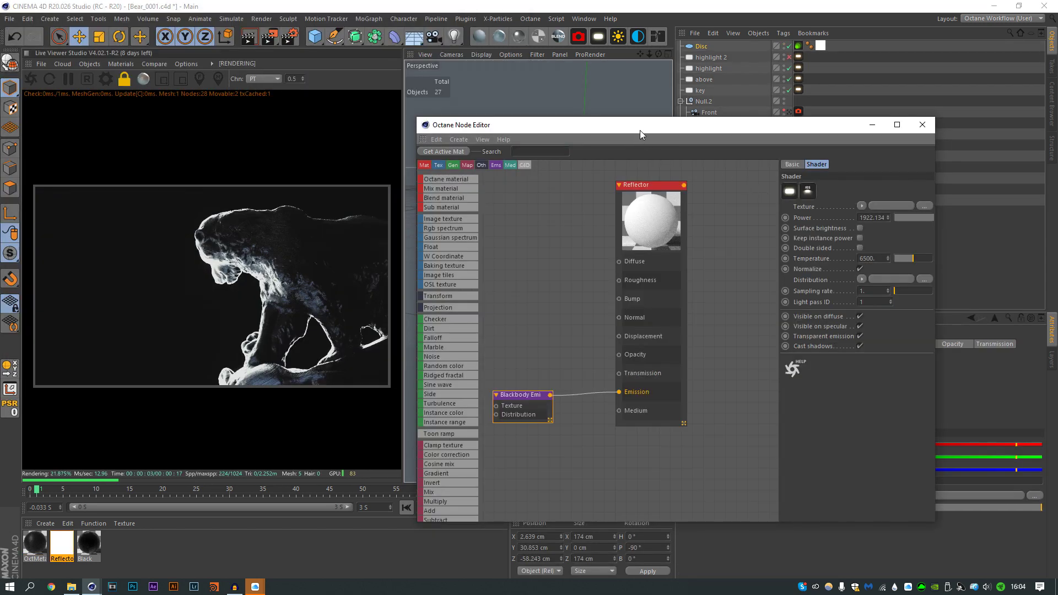
- Set the Reflector material's Blackbody Emission power to 1500 and close the node editor
left_click_drag(640, 130, 629, 118)
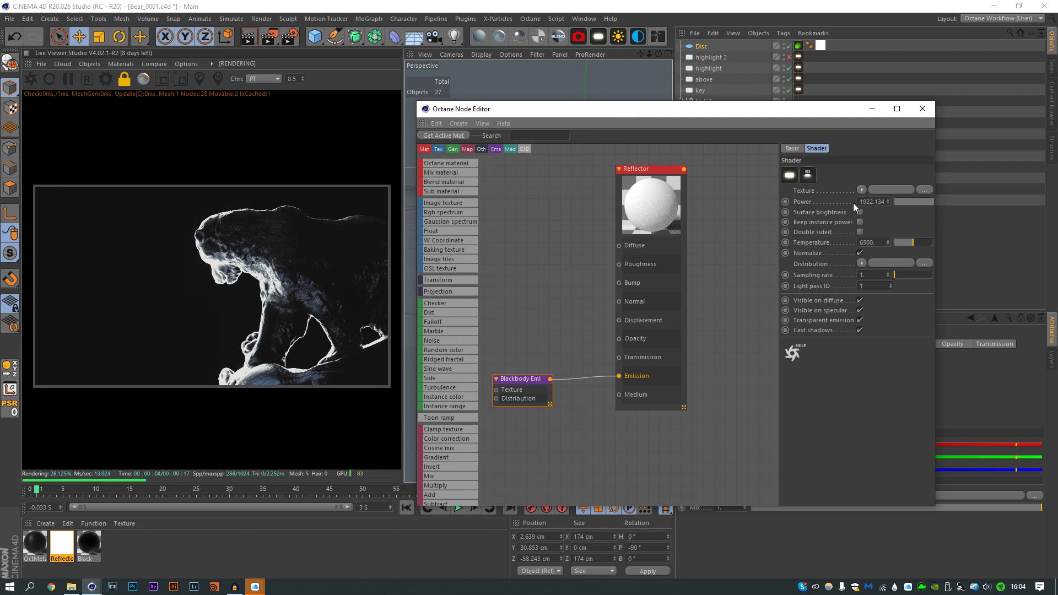
type("500")
key("Return")
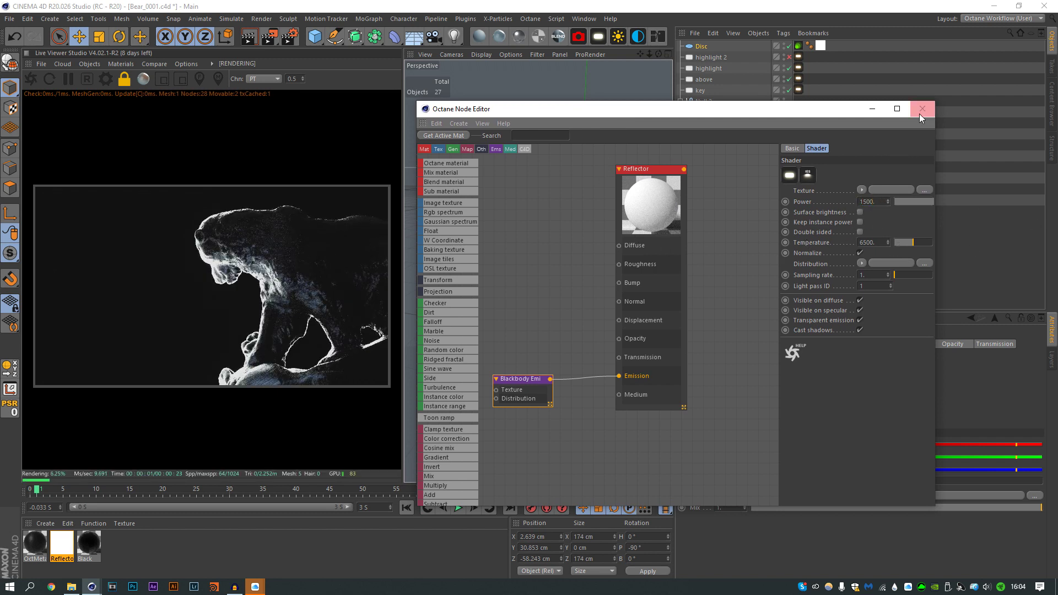
left_click(920, 111)
- Try the disc far from the bear, undo that move, and shift it to about X -6 and Z -84 cm
left_click_drag(545, 321, 405, 296)
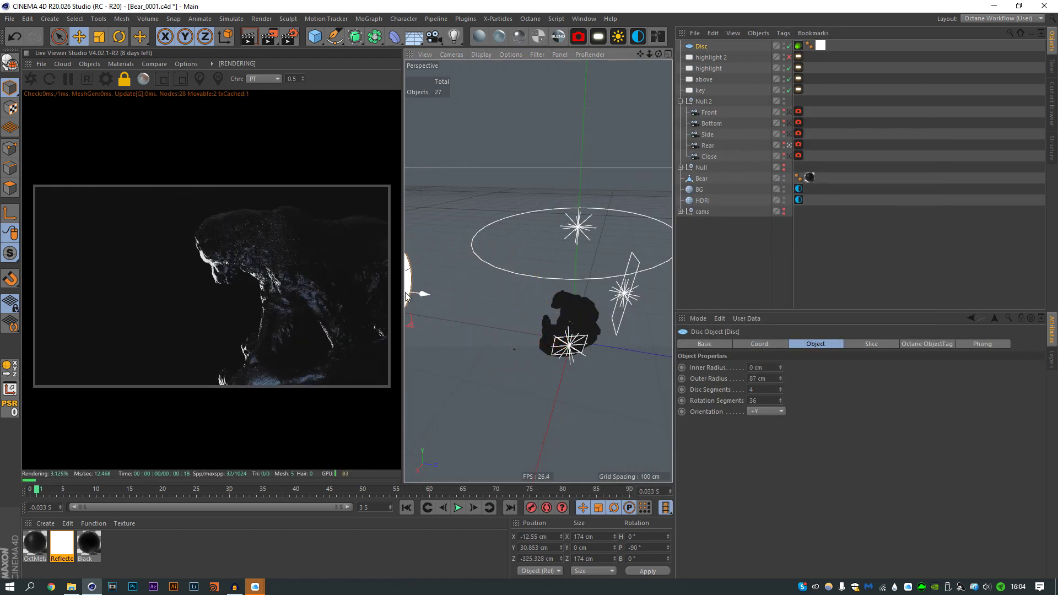
key("ctrl+z")
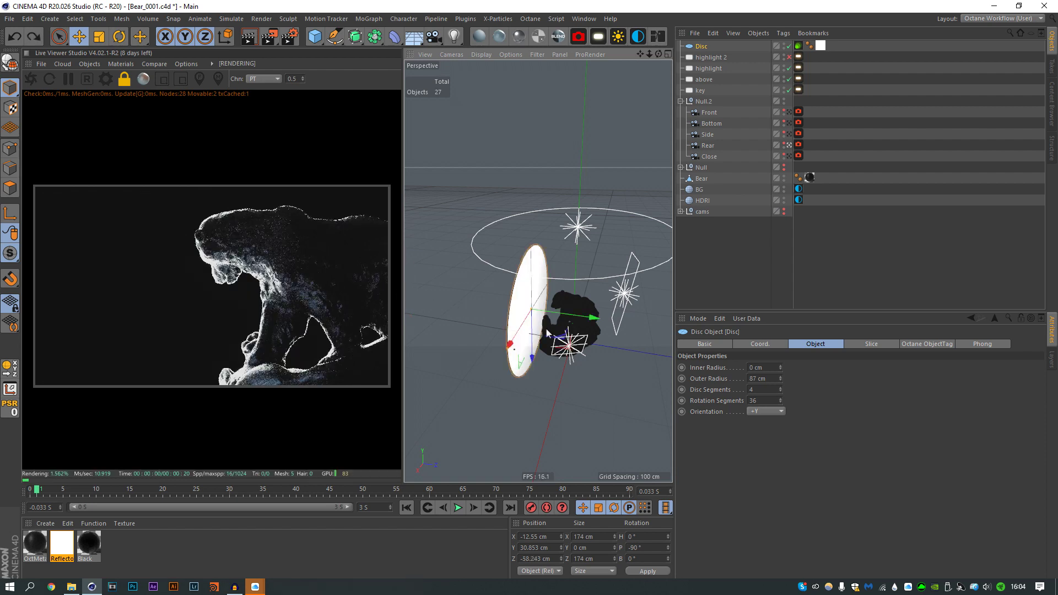
left_click_drag(517, 324, 496, 332)
- Set the Rear camera's gamma to about 0.55 in its camera imager and its post-processing bloom power to about 96
left_click(800, 146)
left_click(848, 343)
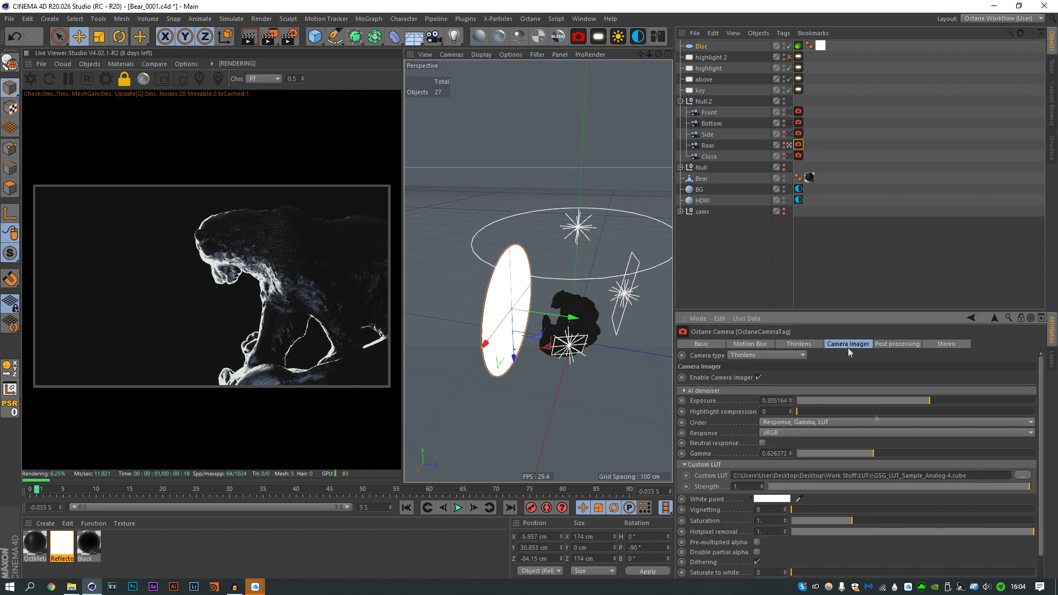
left_click_drag(854, 454, 867, 454)
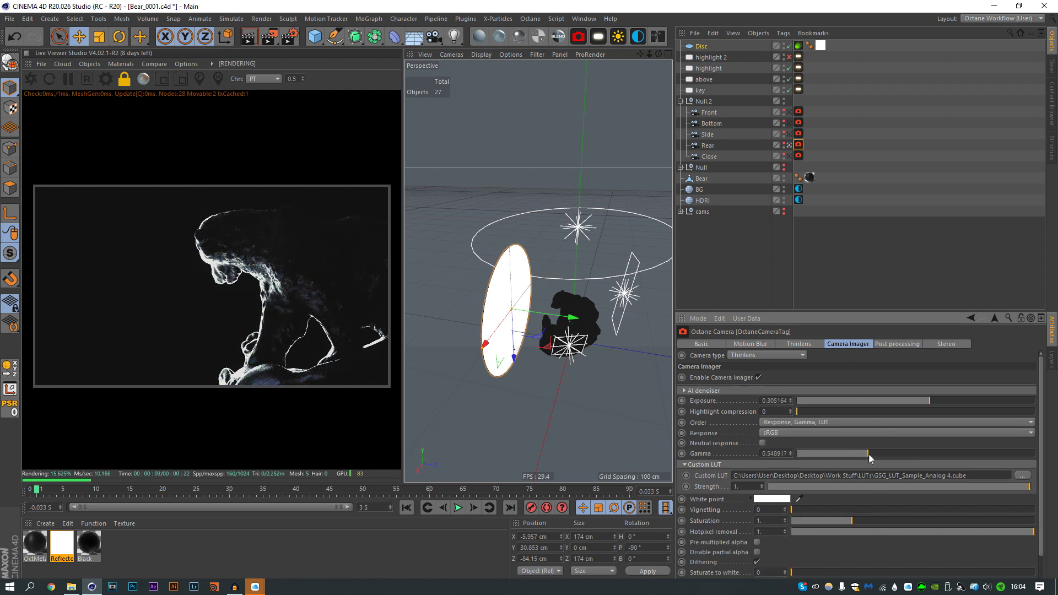
left_click(920, 343)
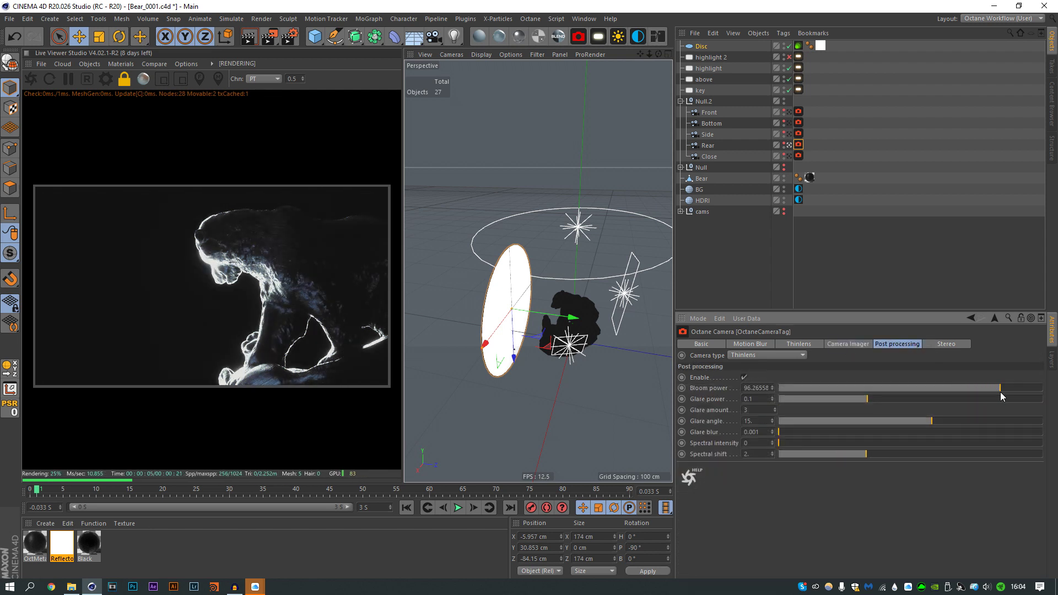
- Enable the highlight 2 light, compare the Side and Rear camera renders, and readjust highlight 2 beside the bear
left_click(802, 138)
left_click(789, 134)
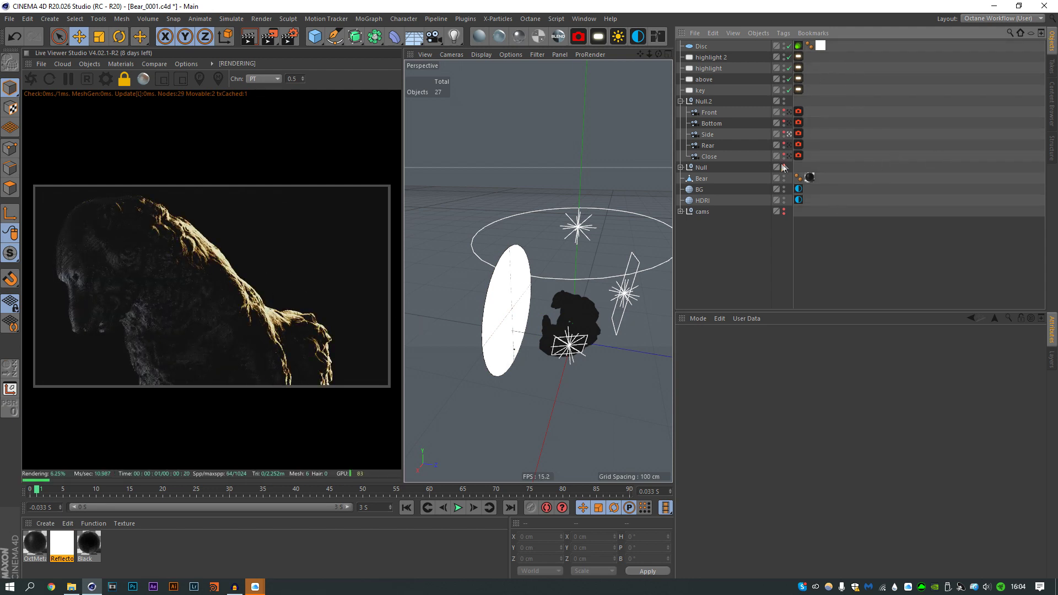
left_click(789, 145)
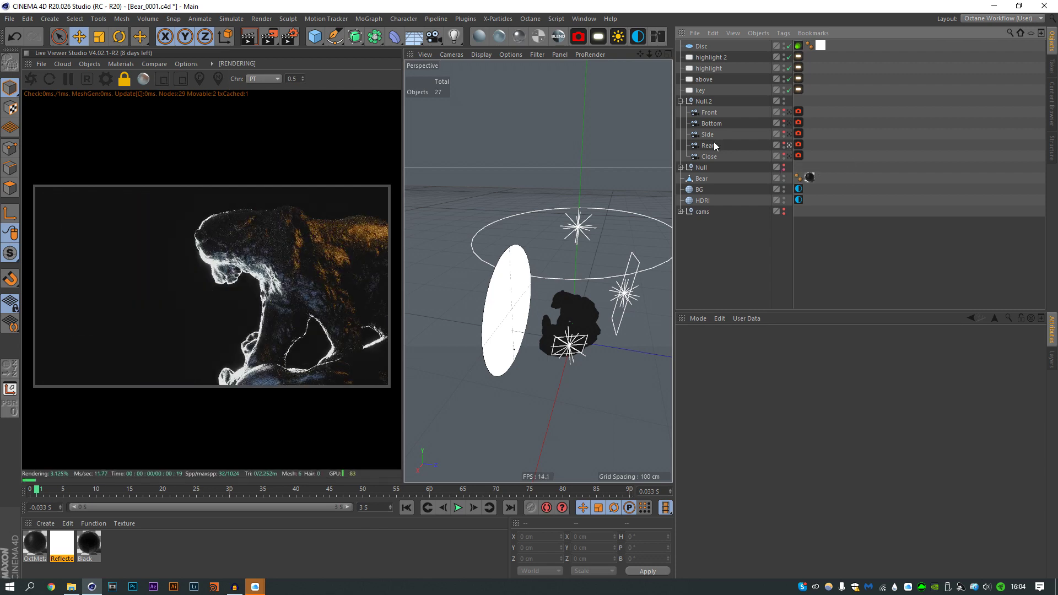
left_click(711, 57)
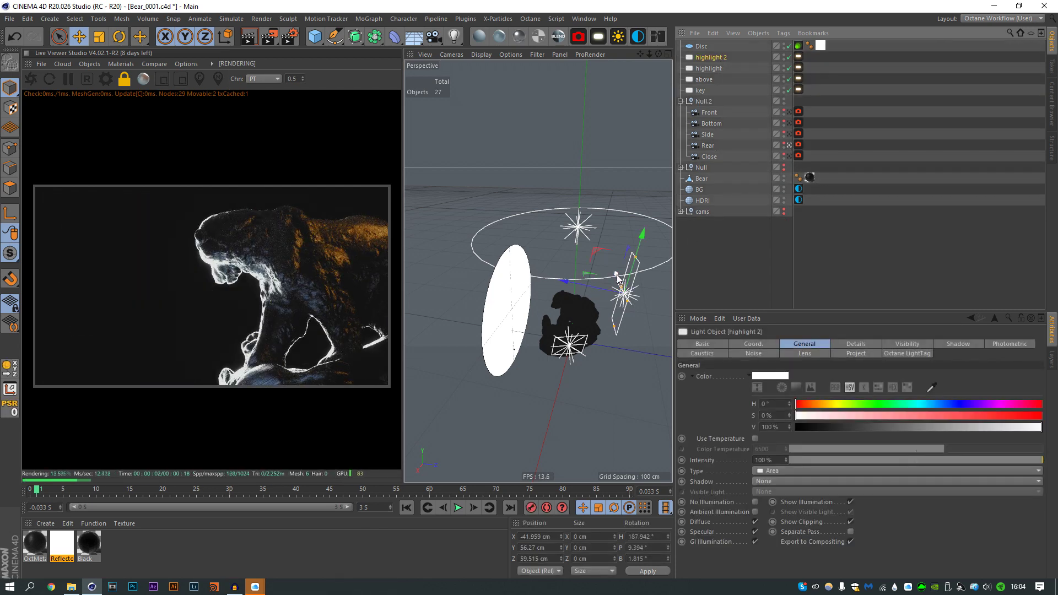
left_click_drag(616, 275, 620, 303)
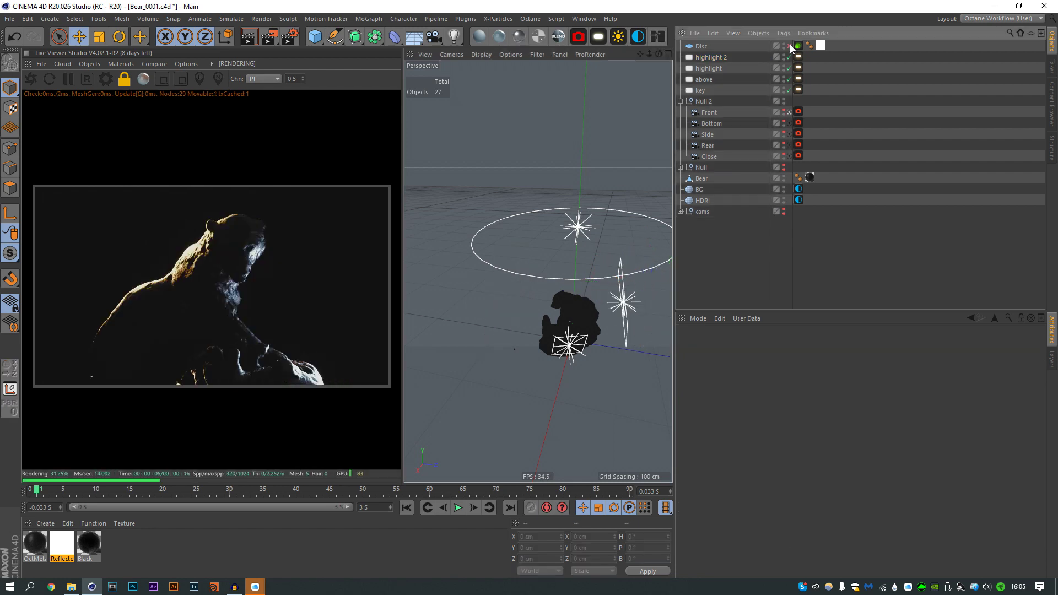
- Toggle the disc on and off to compare the Front camera render with and without its light
left_click(789, 46)
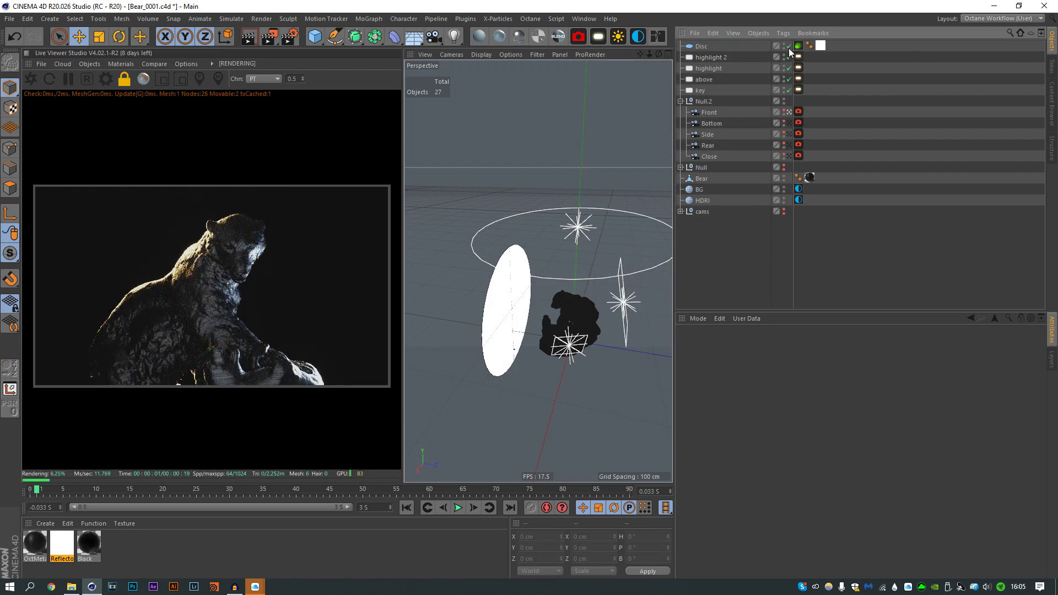
left_click(789, 48)
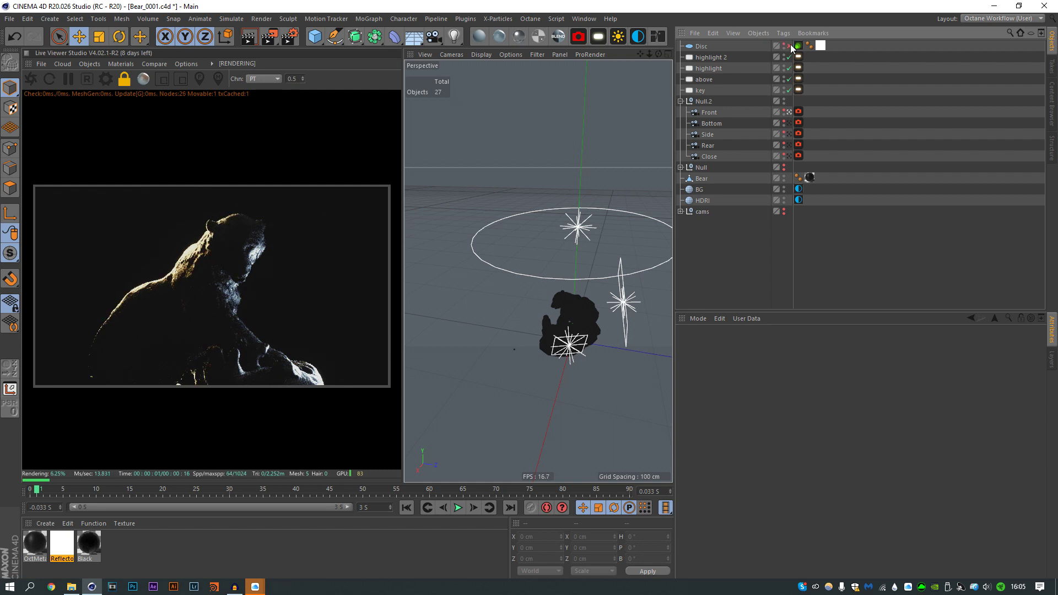
left_click(789, 46)
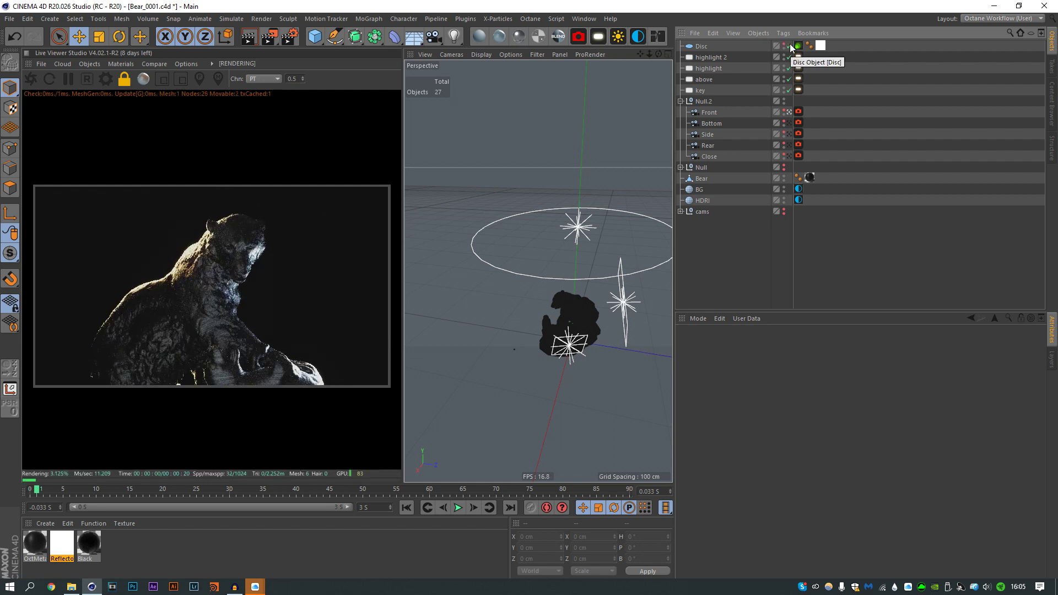
left_click(789, 46)
- Warm the highlight light by lowering its Octane light temperature to about 1800
left_click(797, 57)
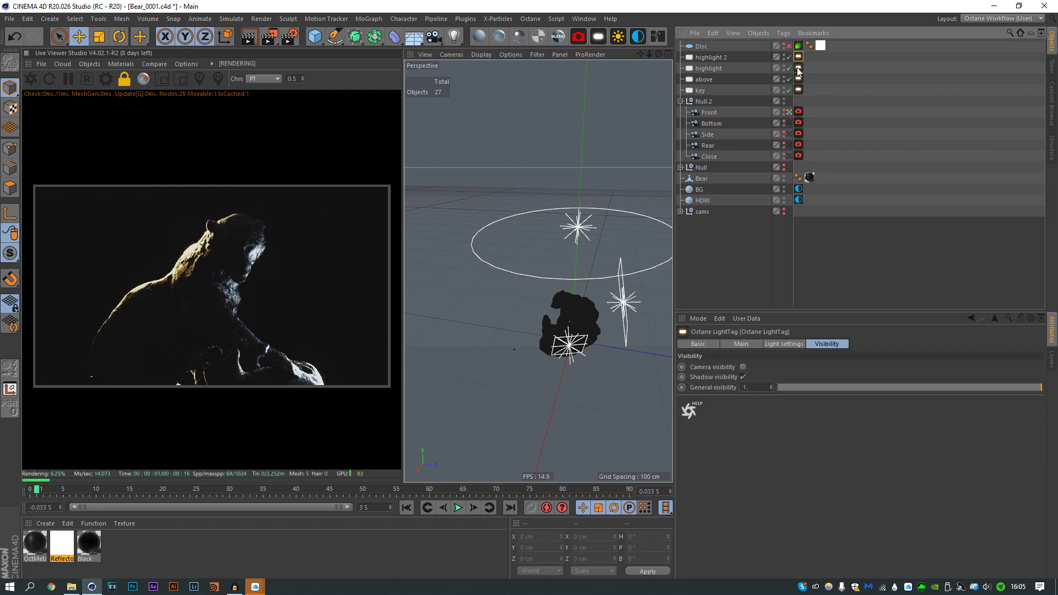
left_click(784, 344)
left_click(818, 379)
left_click_drag(818, 379, 807, 379)
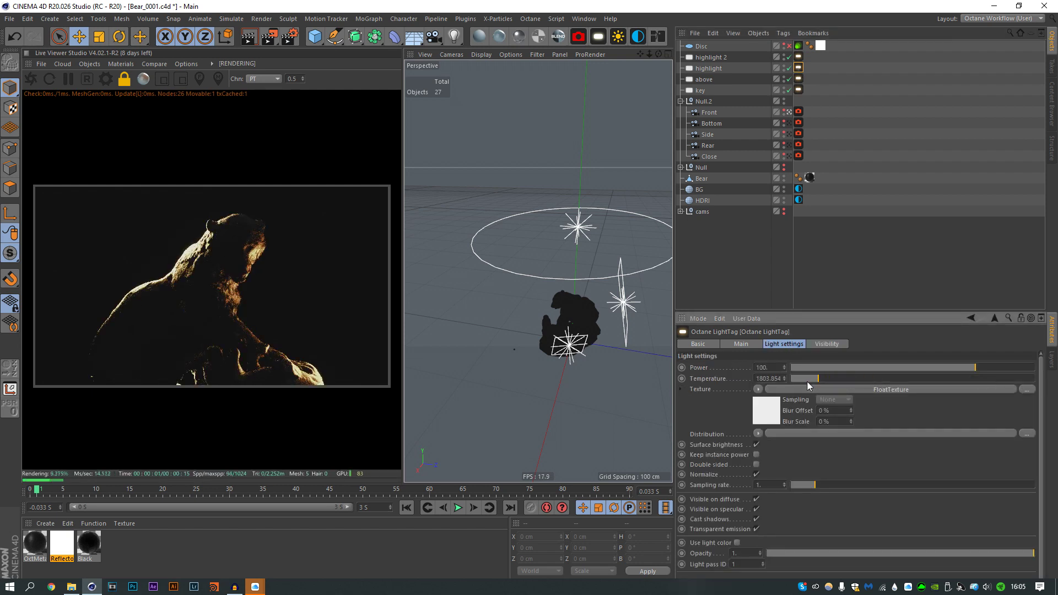
left_click_drag(809, 379, 821, 379)
- Set the Front camera's gamma to about 0.7 in its camera imager
left_click(796, 112)
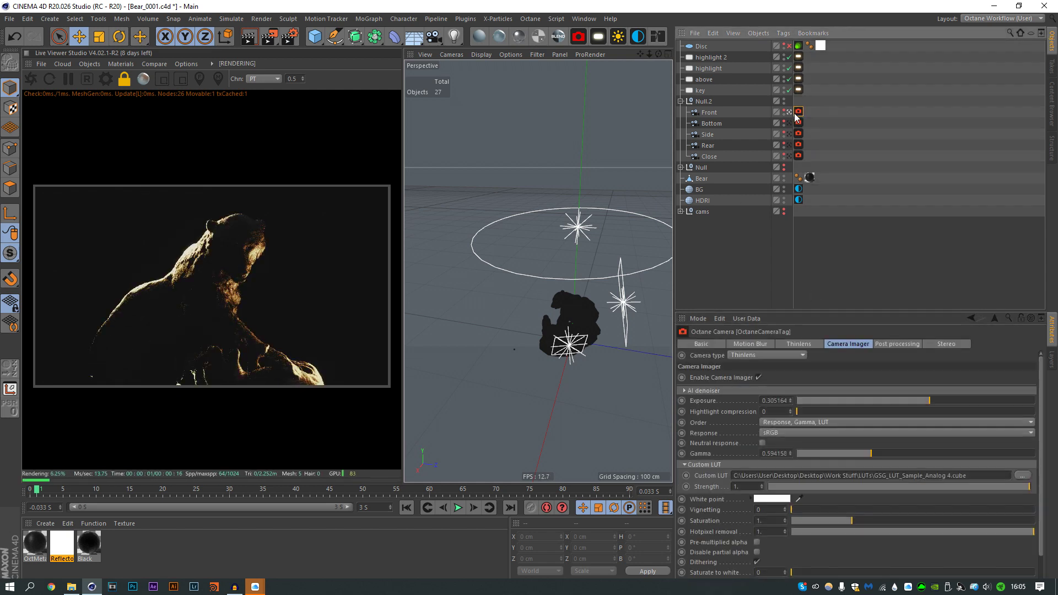
mouse_move(876, 453)
left_mouse_down()
mouse_move(897, 457)
mouse_move(878, 457)
left_mouse_up()
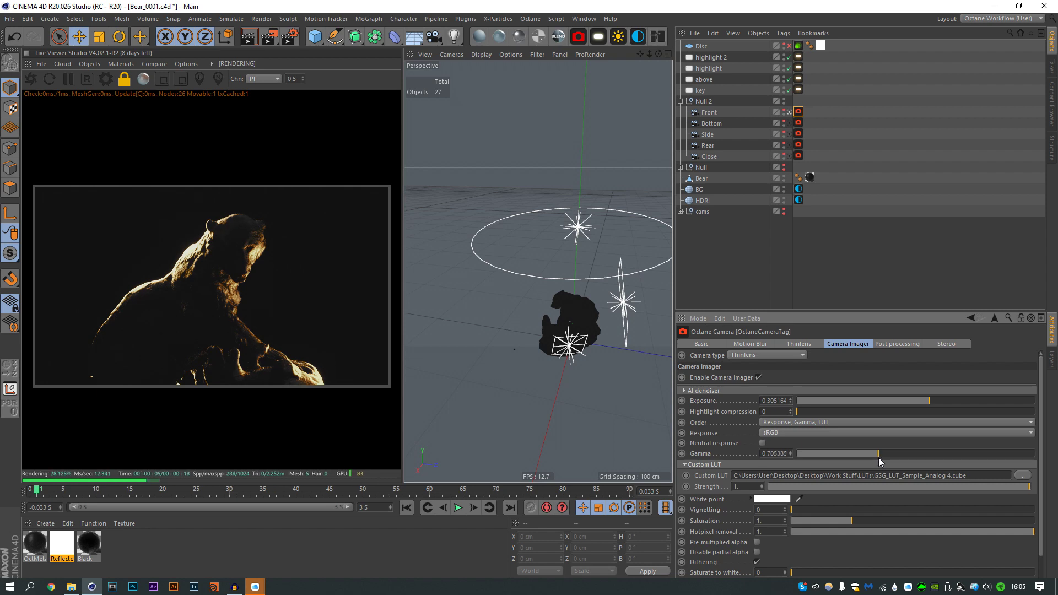
left_click(898, 236)
- Lower the above light closer to the bear and check its position around the sculpture
left_click(704, 80)
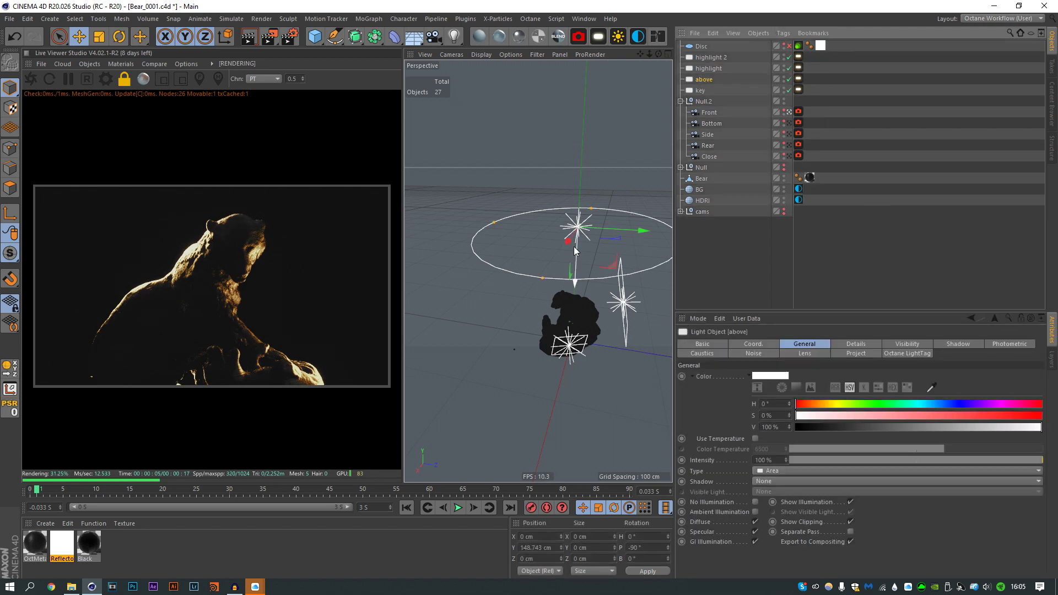
left_click_drag(576, 250, 584, 300)
left_click(798, 112)
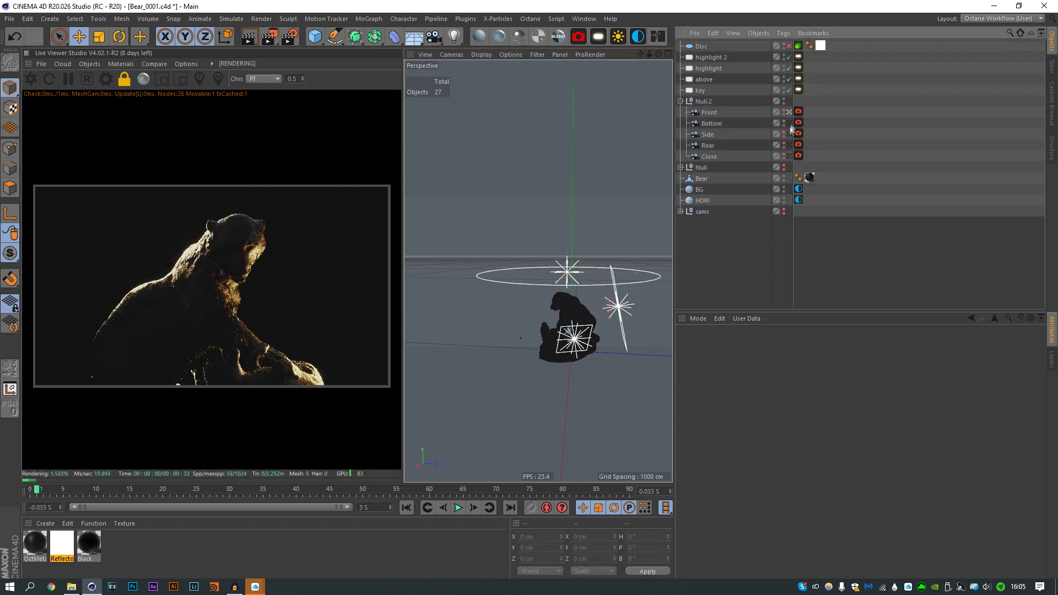
left_click(730, 244)
left_click_drag(576, 330, 614, 320, "alt")
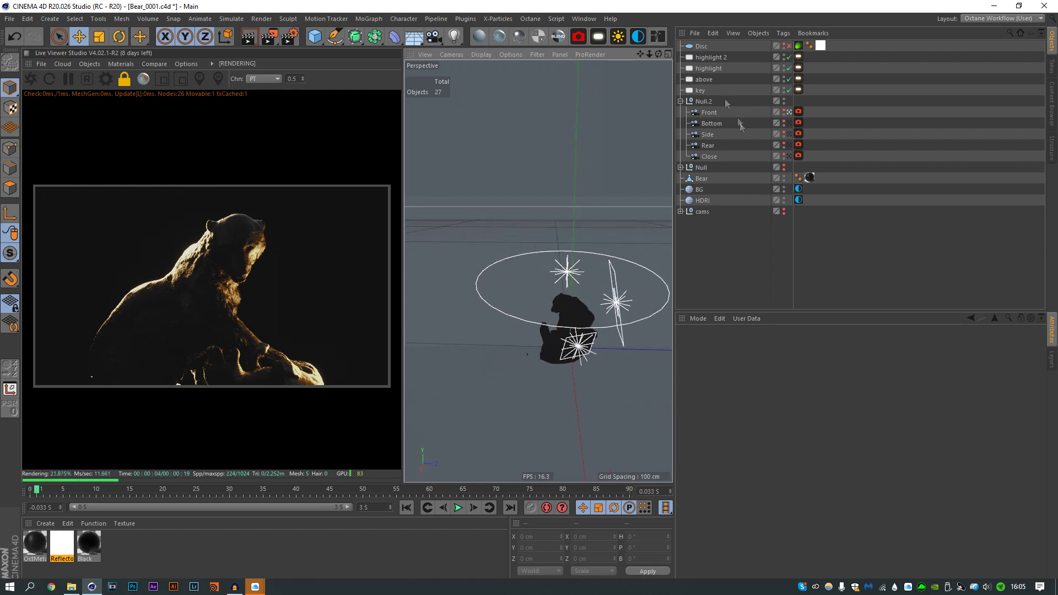
- Open the key light's FloatTexture settings and switch the render to the Bottom camera
left_click(798, 89)
left_click(760, 399)
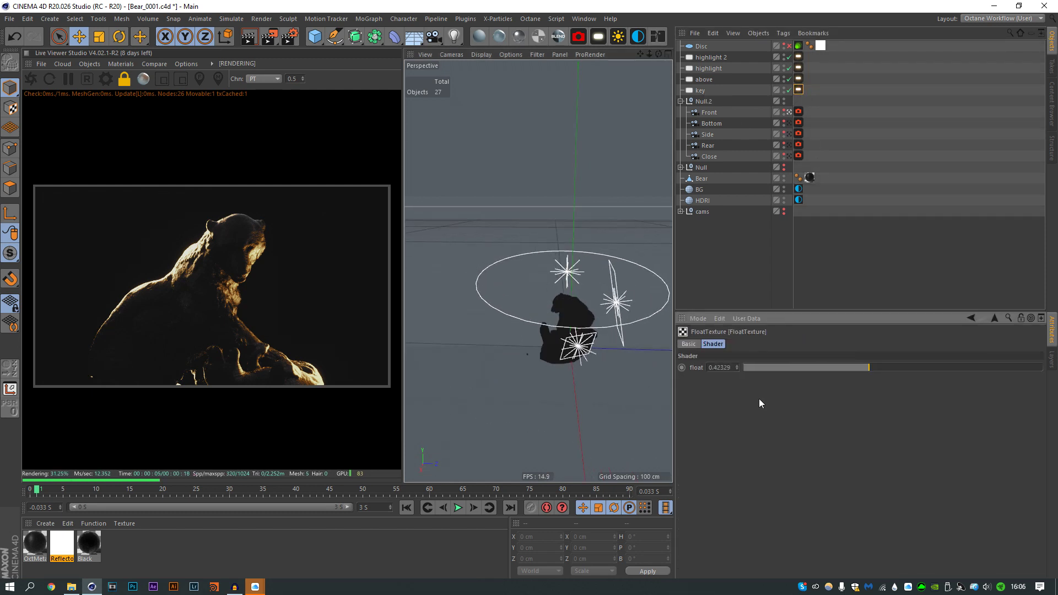
left_click(789, 124)
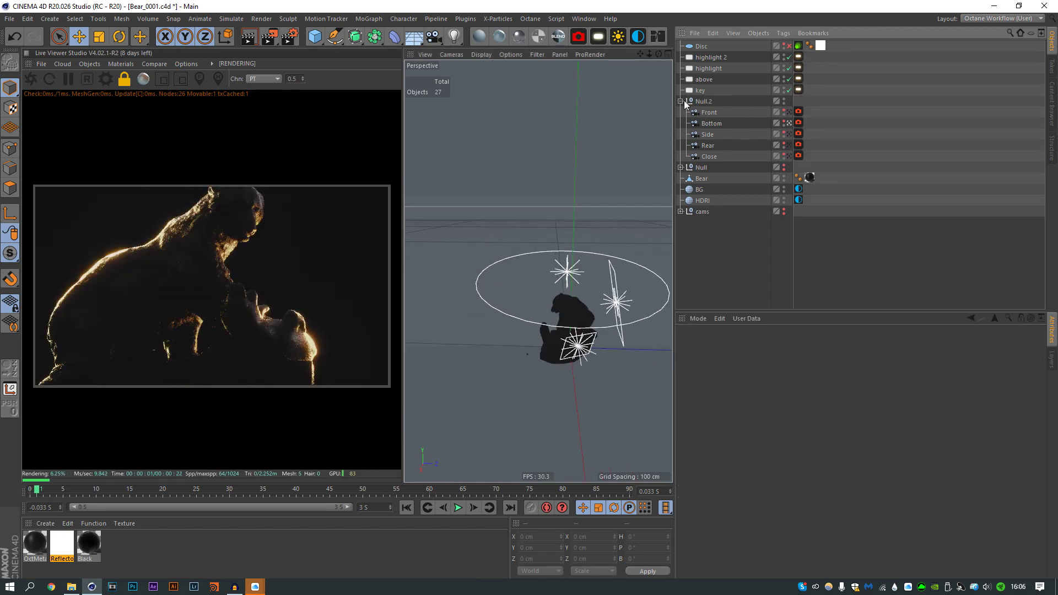
- Group the new lights and cameras under a null named tut, hide it, and show the original Null and cams groups
left_click(681, 101)
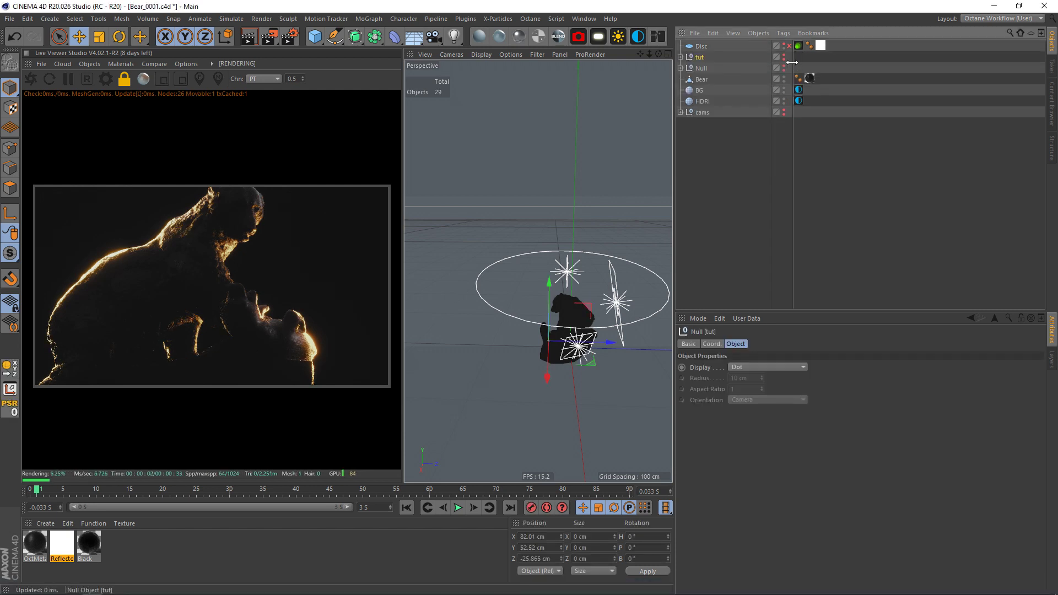
left_click(783, 57)
left_click(784, 67)
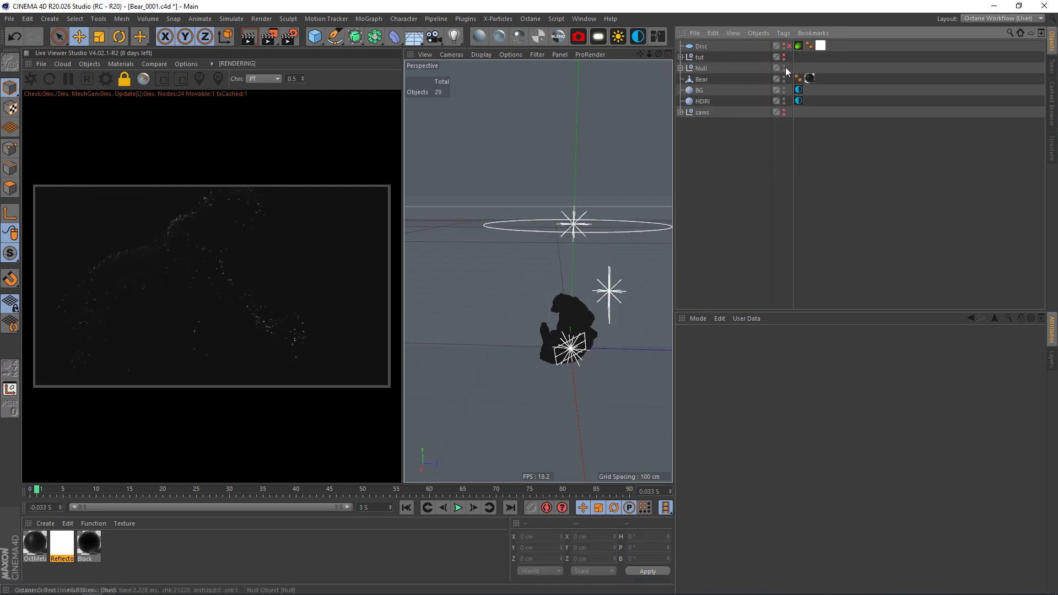
left_click(784, 111)
- Enable the Reflector disc in the Null light group and hide it in the viewport
left_click(681, 112)
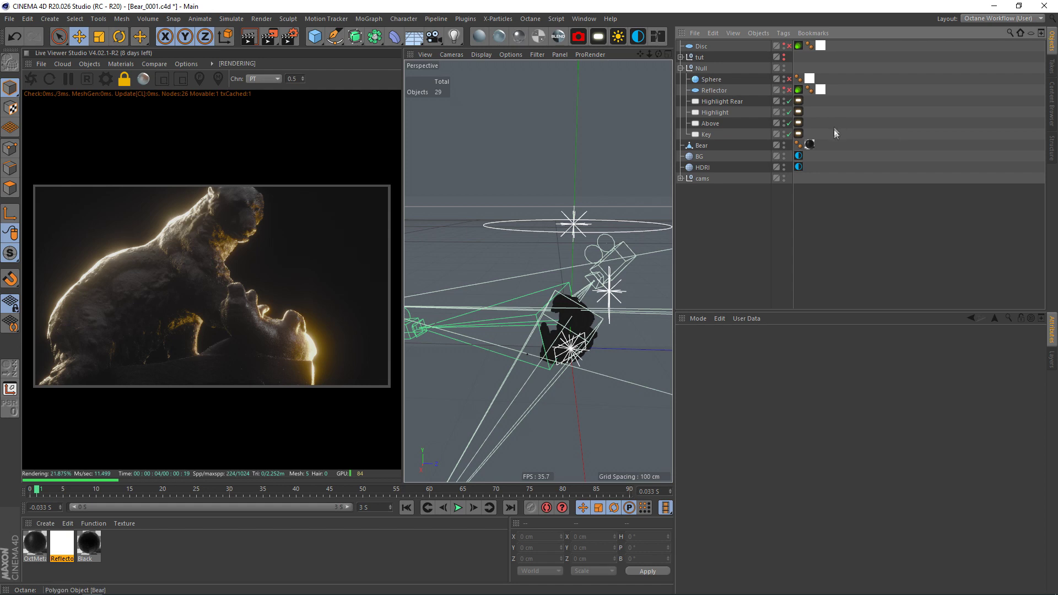
left_click(710, 90)
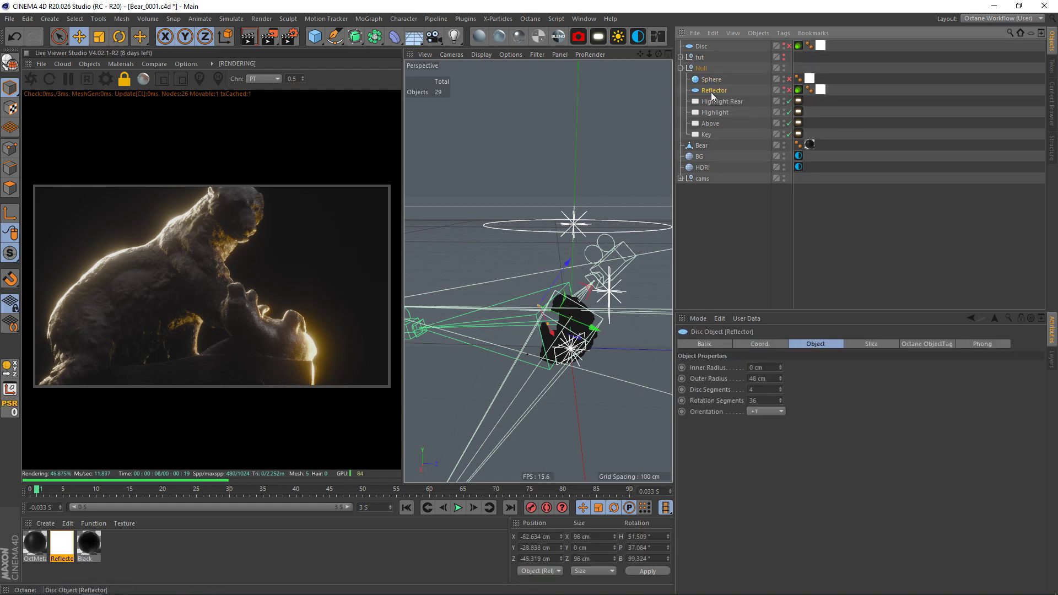
left_click_drag(575, 329, 606, 353, "alt")
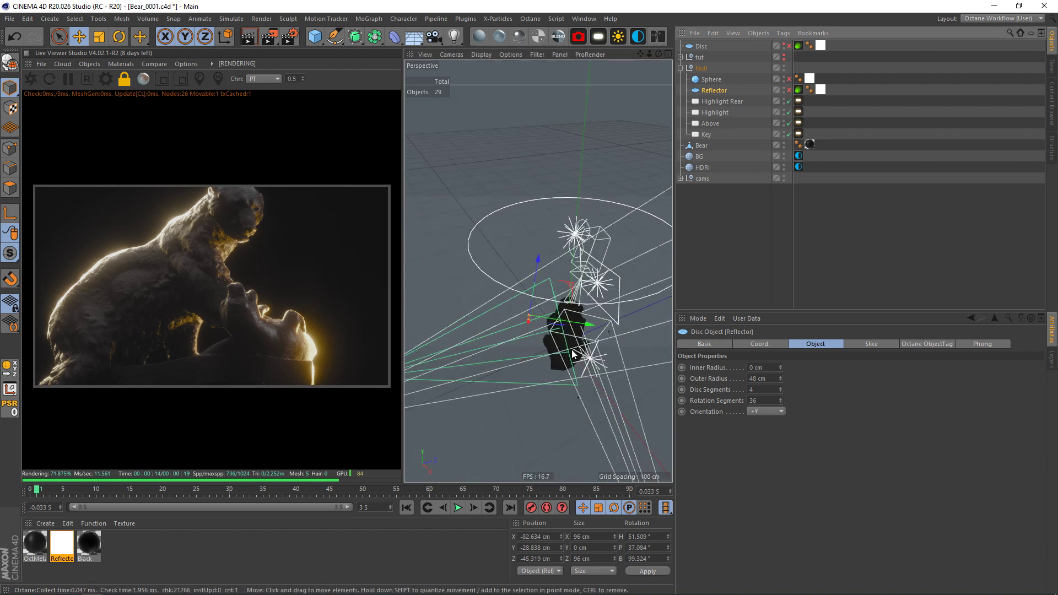
scroll(574, 340, "up", 3)
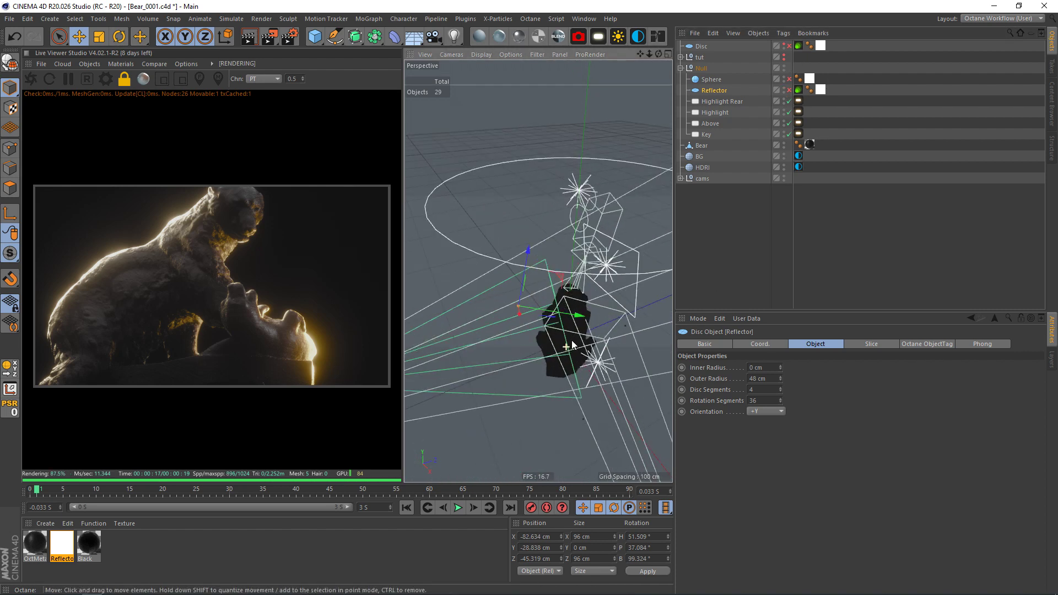
left_click(789, 90)
left_click_drag(597, 348, 563, 332, "alt")
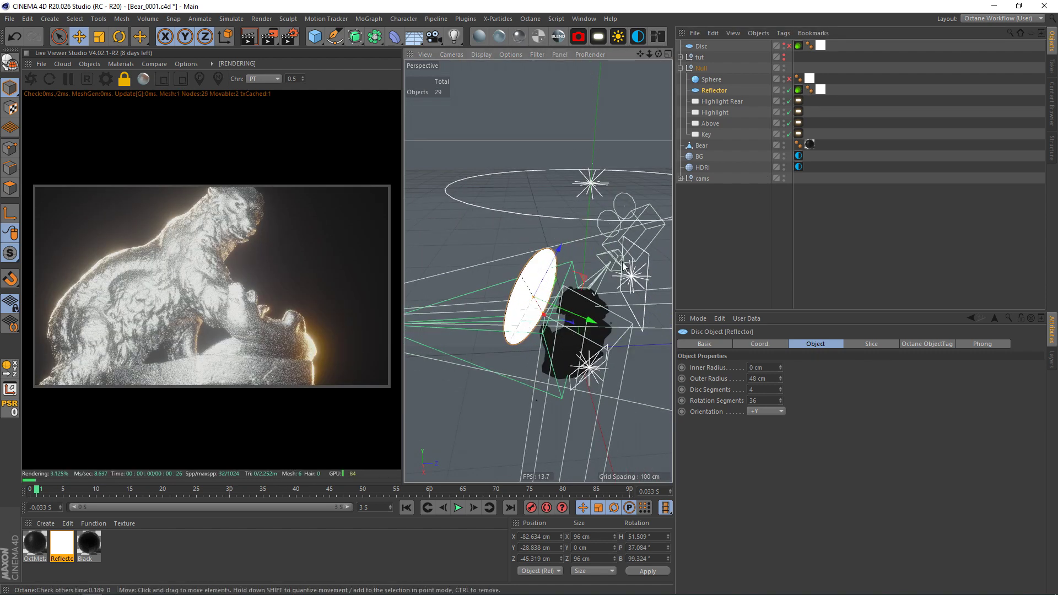
double_click(784, 88)
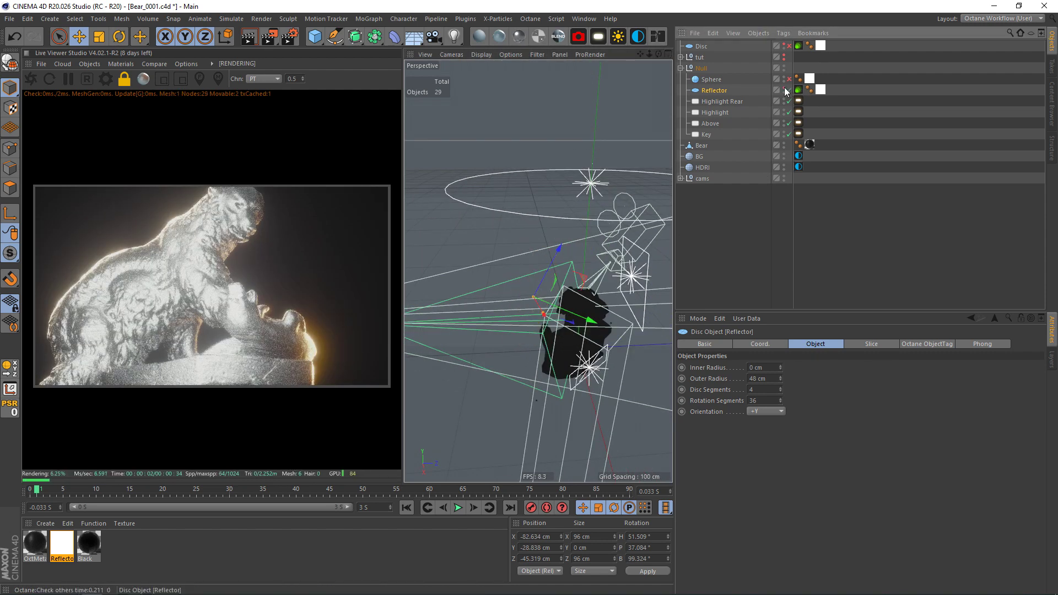
left_click(862, 136)
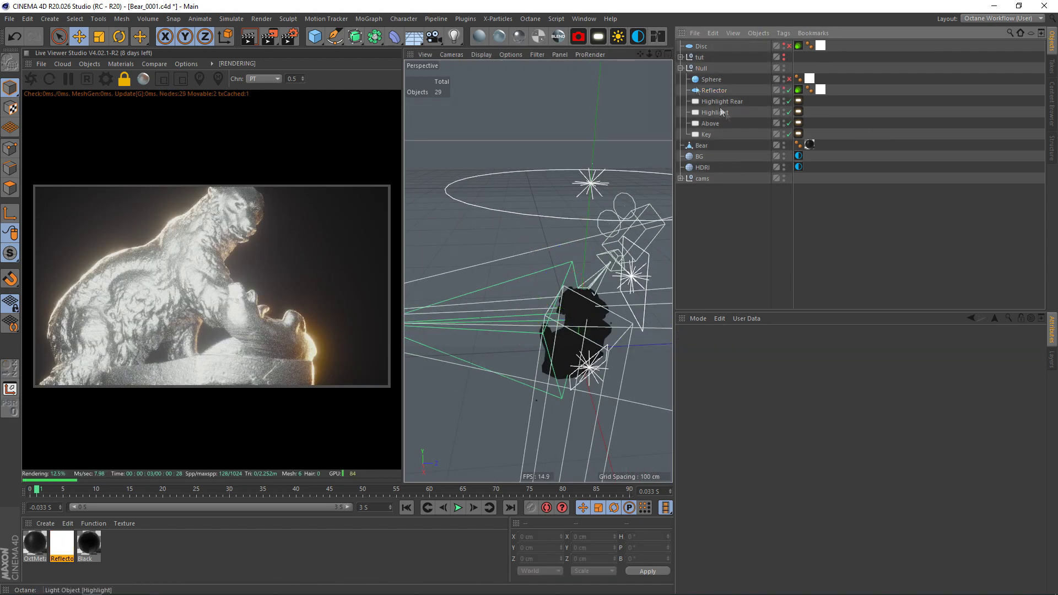
- Preview the lighting through the cams group's Side and Rear cameras and disable the Reflector disc
left_click(680, 178)
left_click(789, 213)
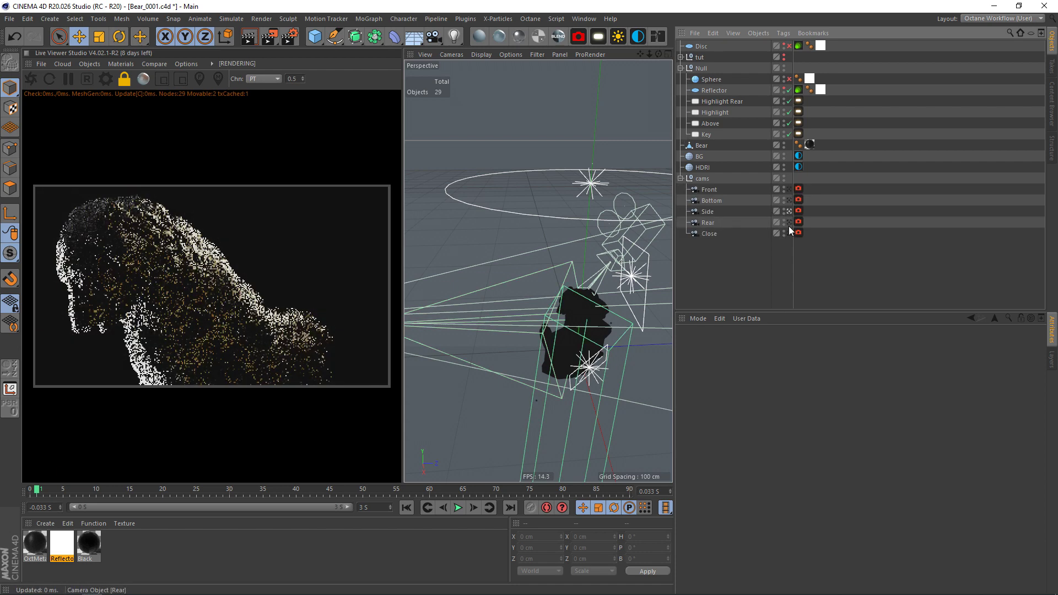
left_click(789, 224)
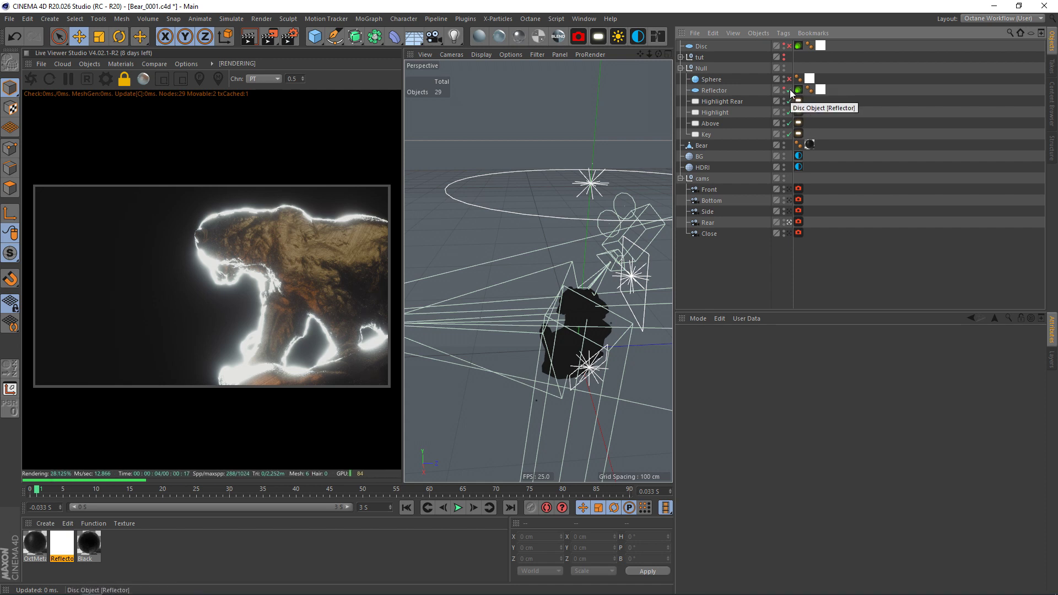
mouse_move(789, 101)
left_mouse_down()
mouse_move(790, 138)
mouse_move(789, 94)
left_mouse_up()
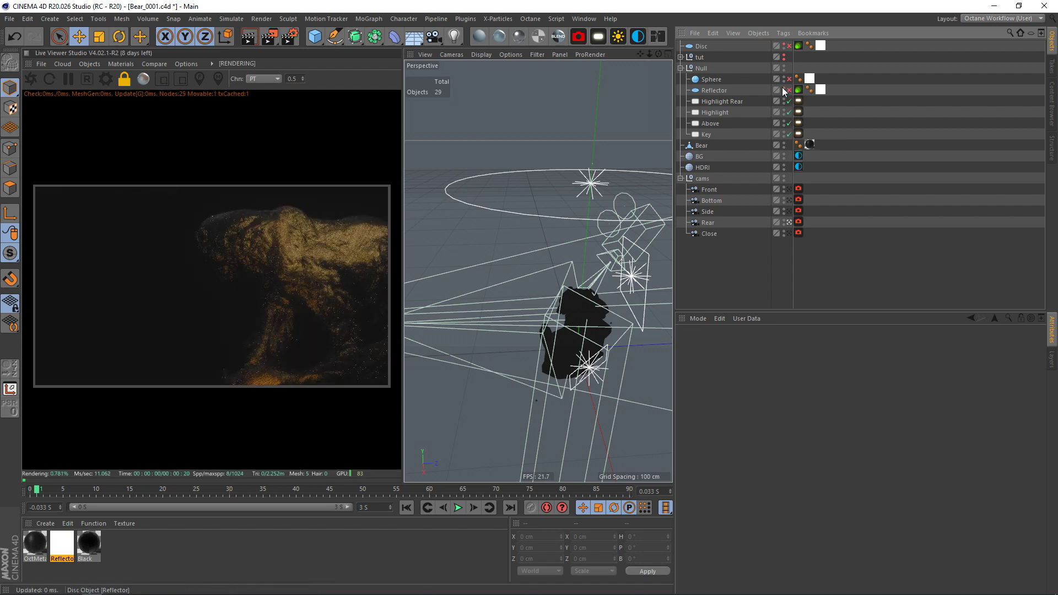
left_click(789, 89)
- Enable the Sphere behind the bear and reduce the Front camera's bloom power to about 12.7
left_click(789, 79)
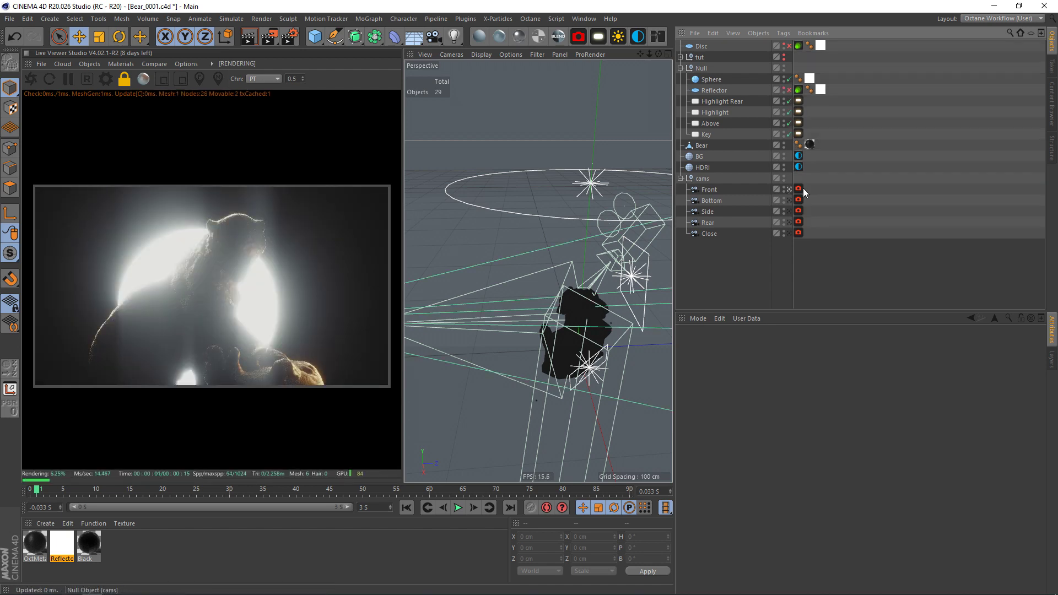
left_click(798, 189)
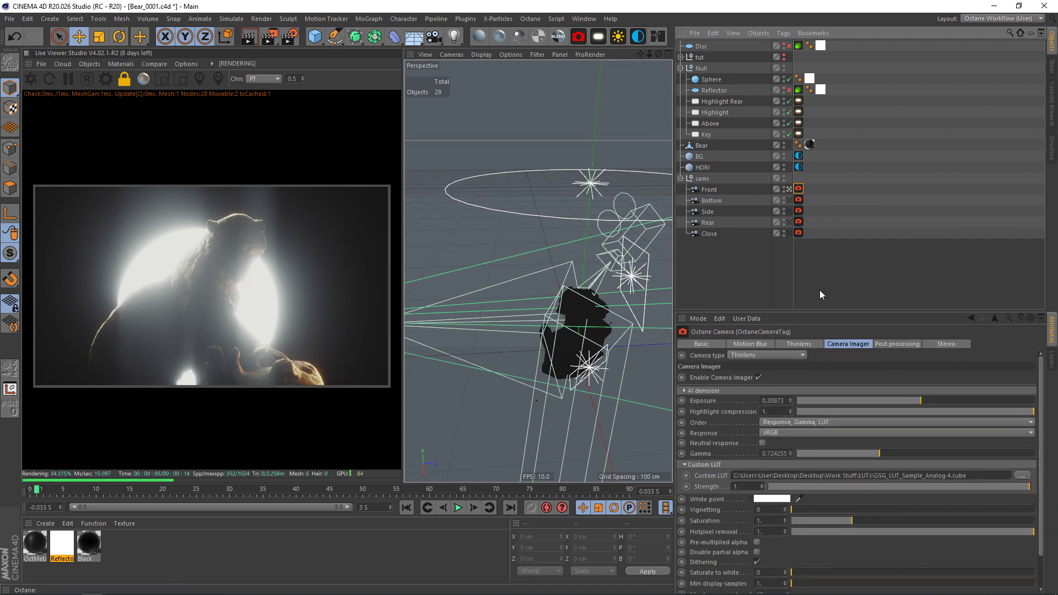
left_click(909, 344)
left_click_drag(980, 388, 964, 389)
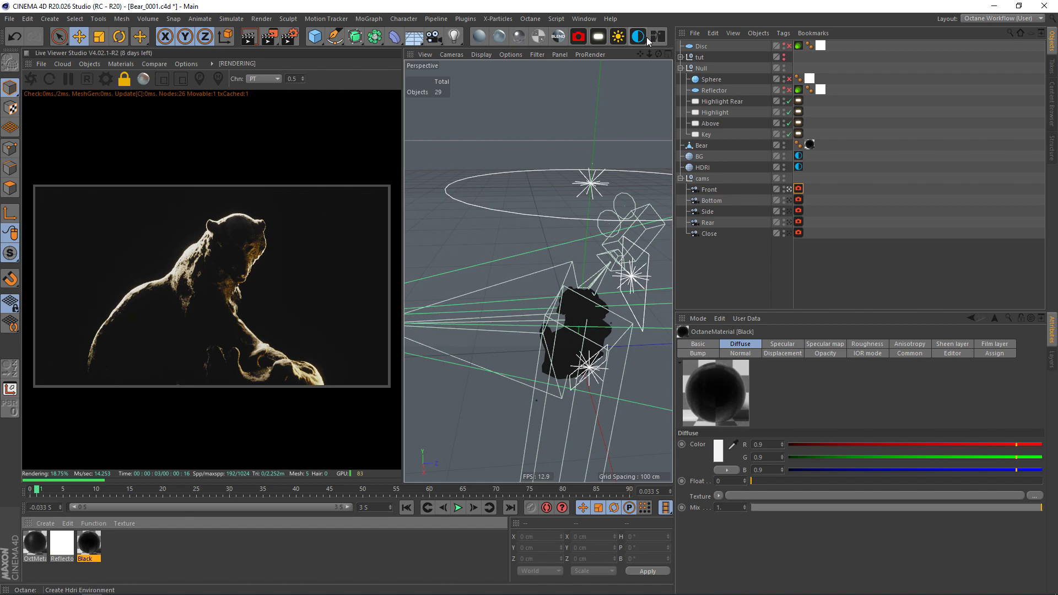
- Inspect the Black material's RgbSpectrum, Gradient and Noise nodes in the Octane Node Editor, close it, and reopen the Front camera's tag
left_click(657, 37)
middle_click_drag(346, 305, 422, 310)
left_click_drag(463, 199, 654, 154)
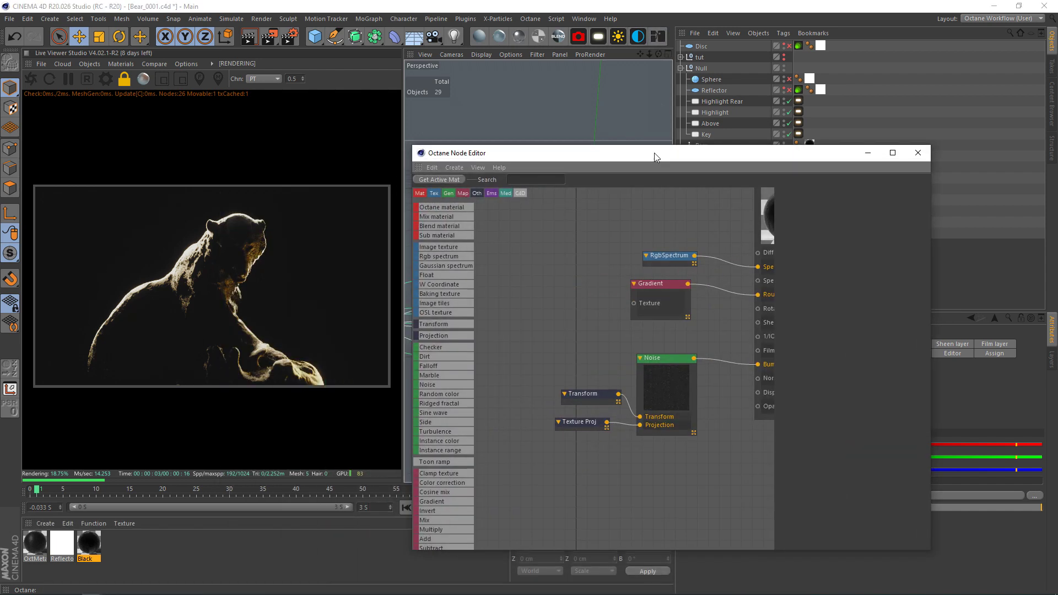
left_click_drag(667, 256, 623, 260)
left_click(666, 306)
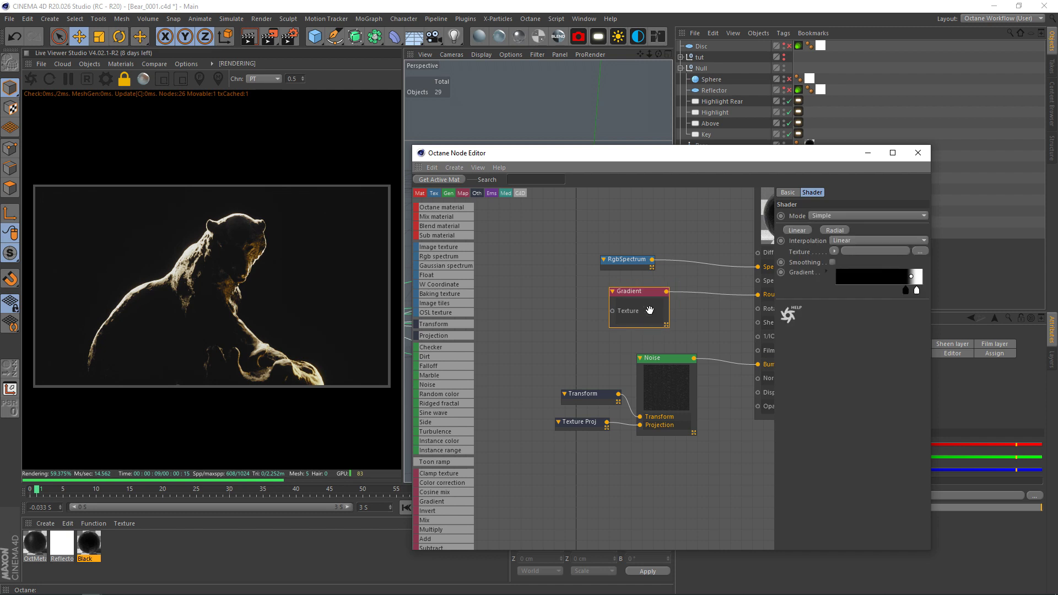
left_click(919, 153)
left_click(872, 224)
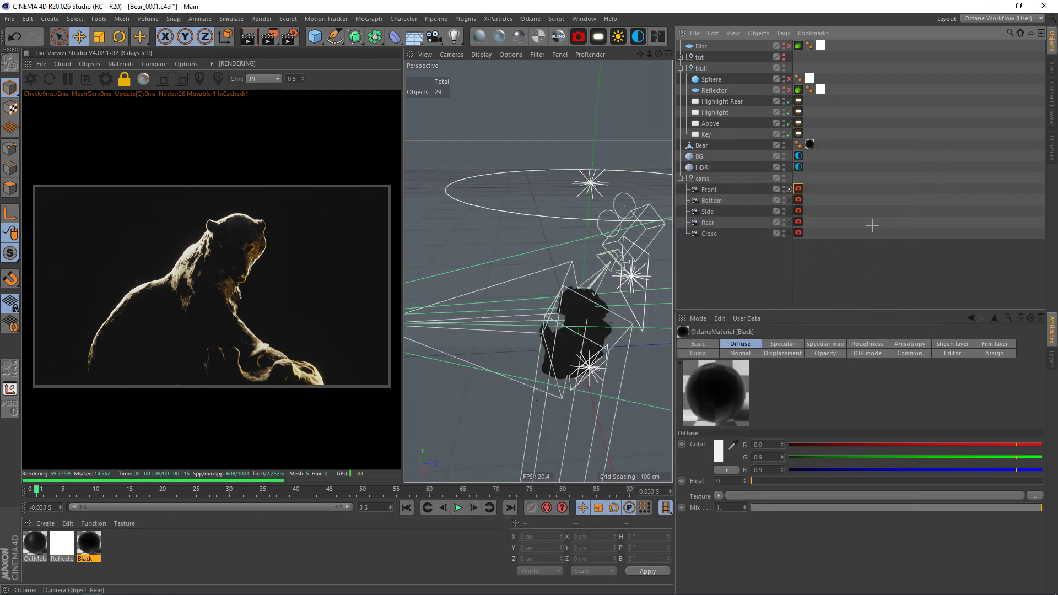
left_click(799, 189)
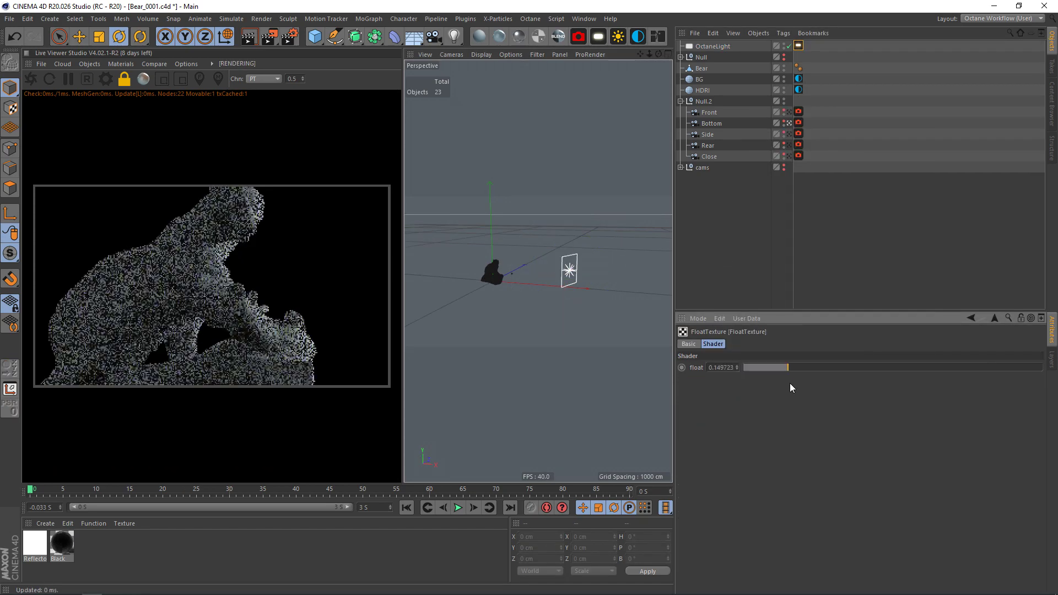
- Place a round Octane area light about 245 cm above the bear and dim its FloatTexture to about 0.02
left_click_drag(791, 368, 871, 368)
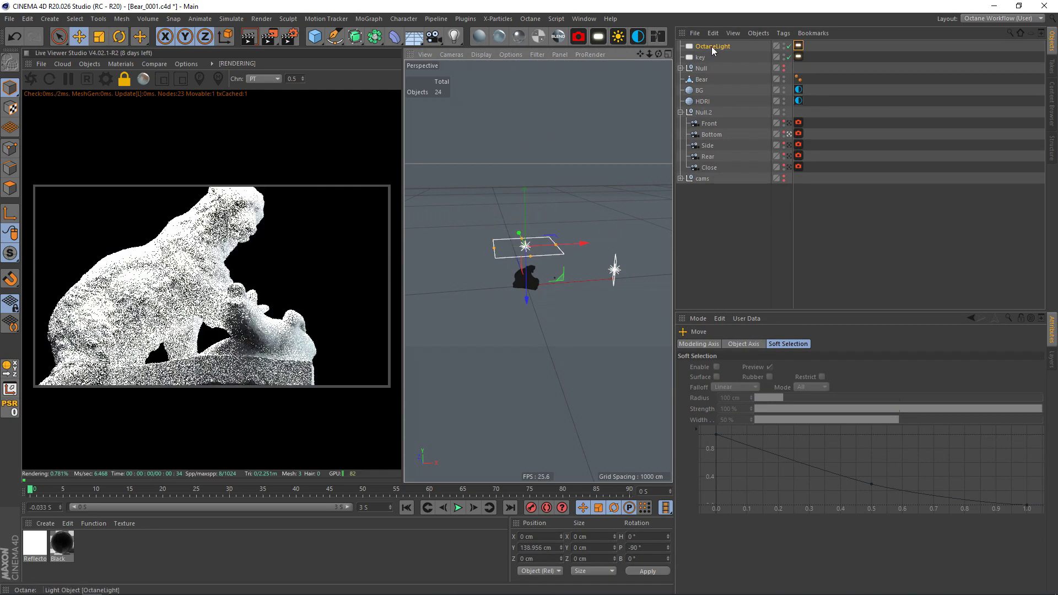
left_click(758, 389)
mouse_move(771, 358)
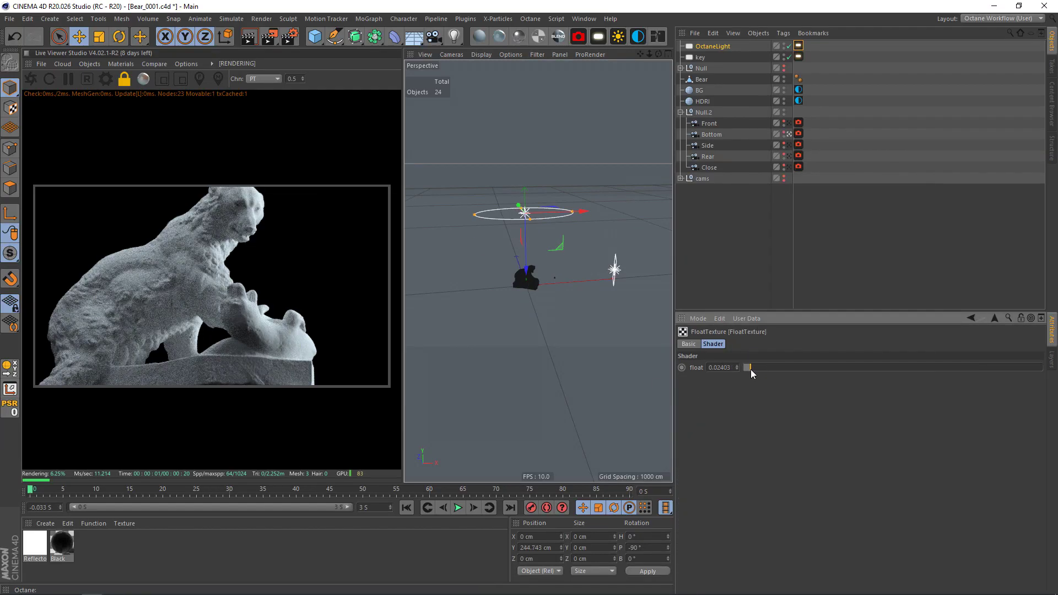
left_click(757, 377)
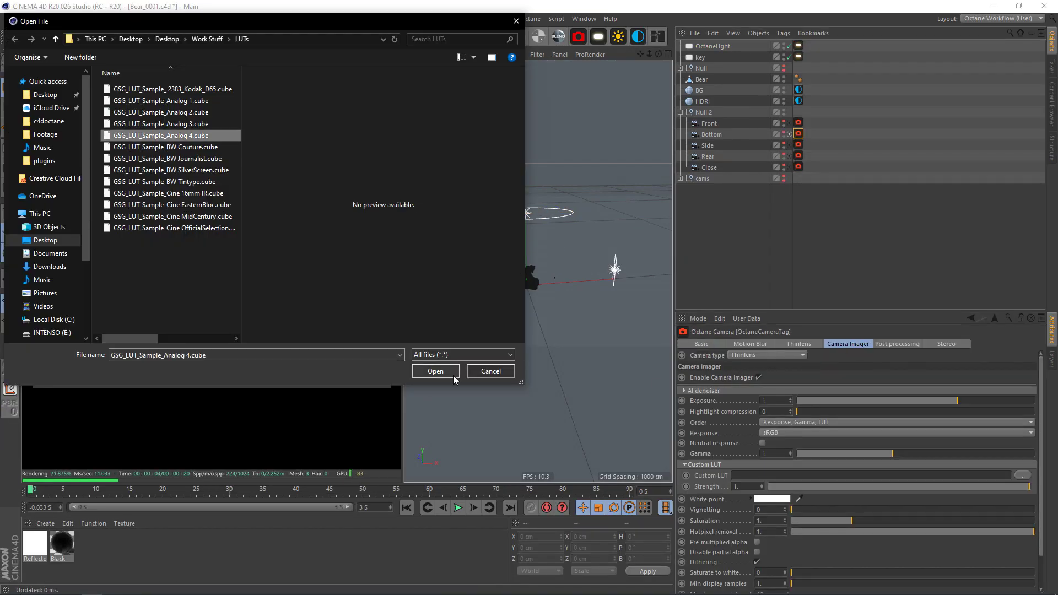
left_click(452, 372)
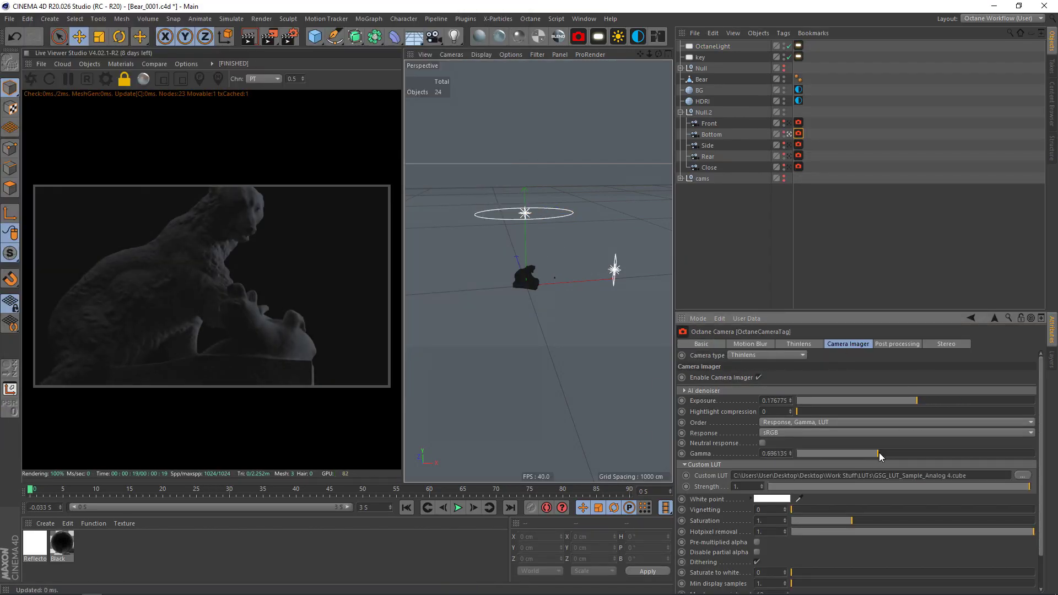